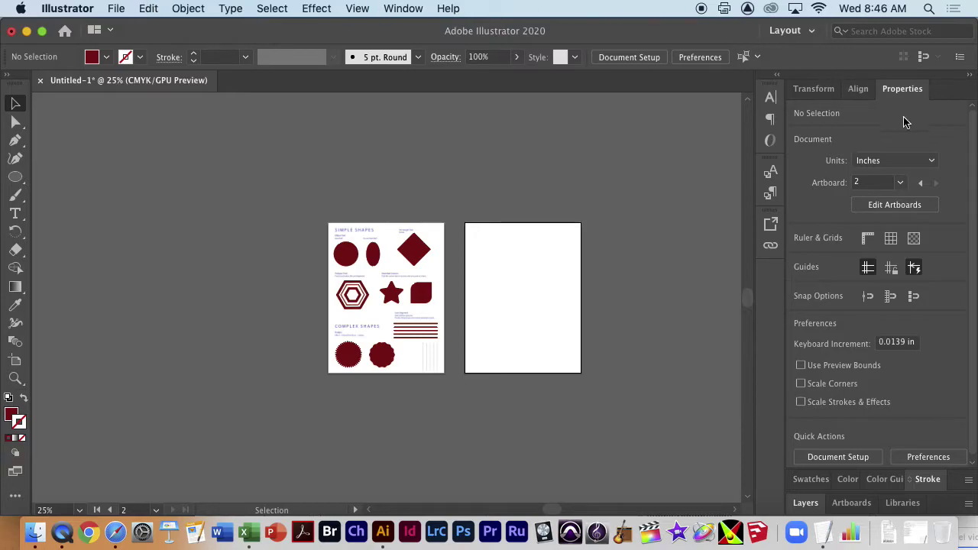
- Unlock Layer 1 and make it the active layer
click(806, 503)
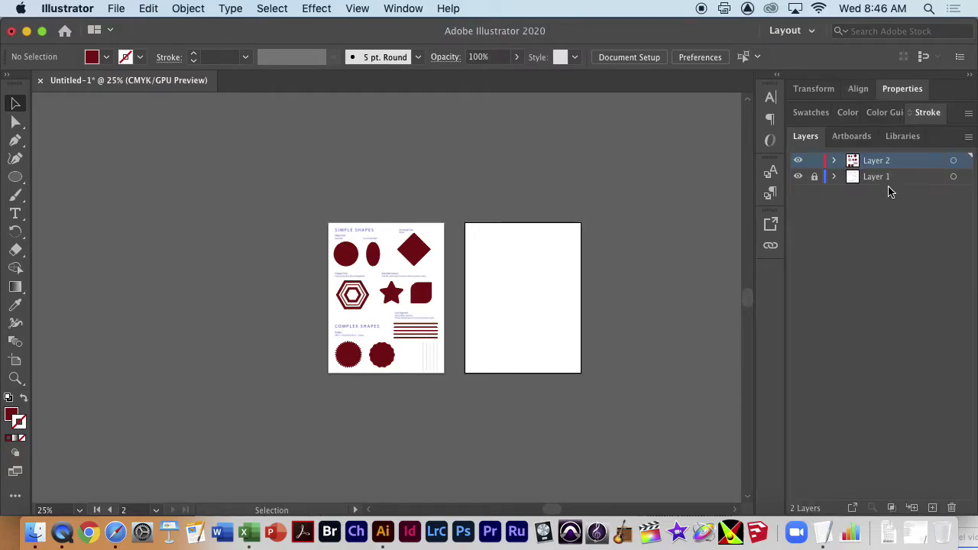
click(814, 178)
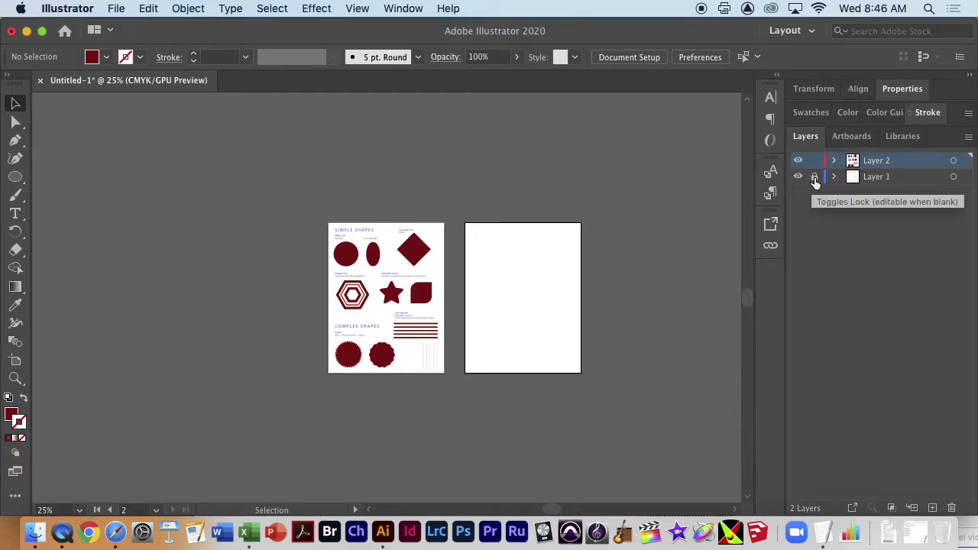
click(883, 179)
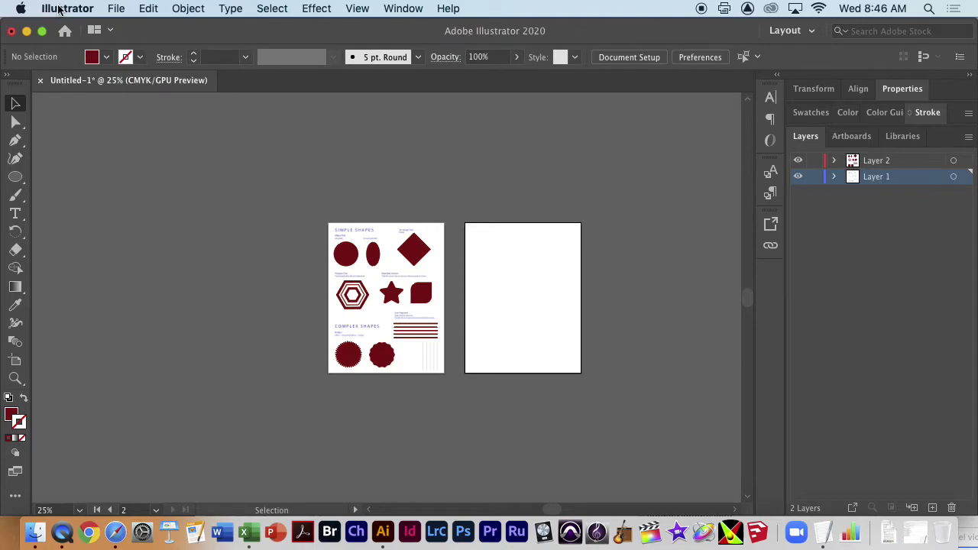
- Place sheet2.jpg from the Desktop as a linked image filling the blank second artboard
click(115, 8)
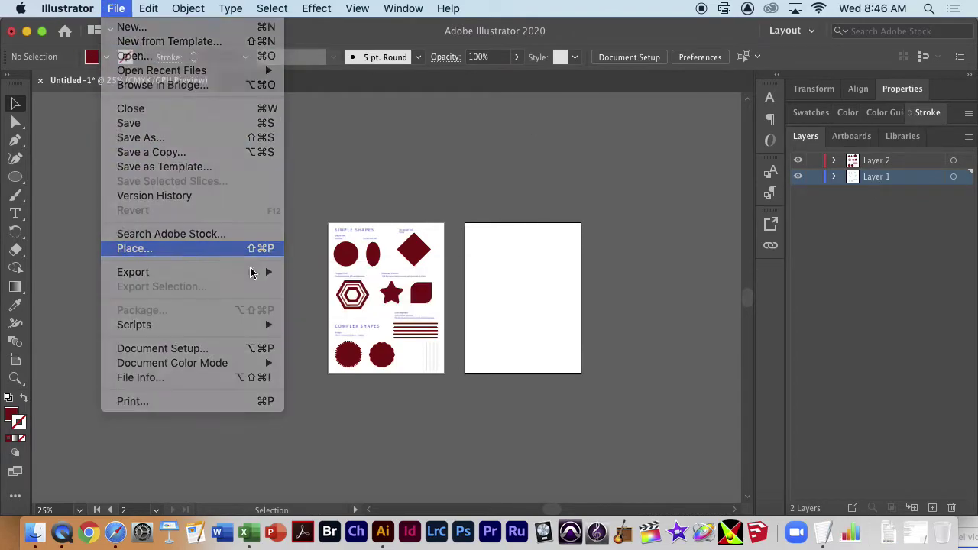
click(232, 250)
click(362, 163)
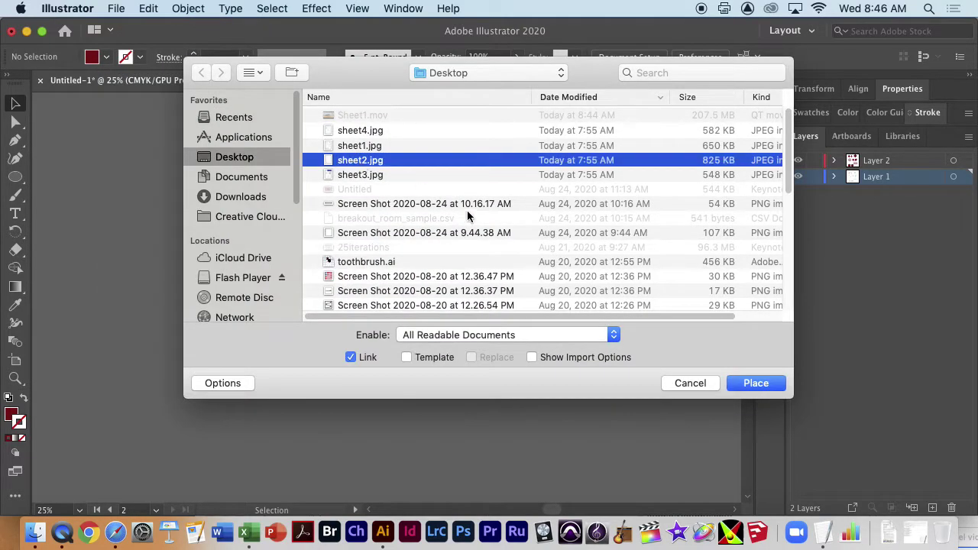
click(735, 384)
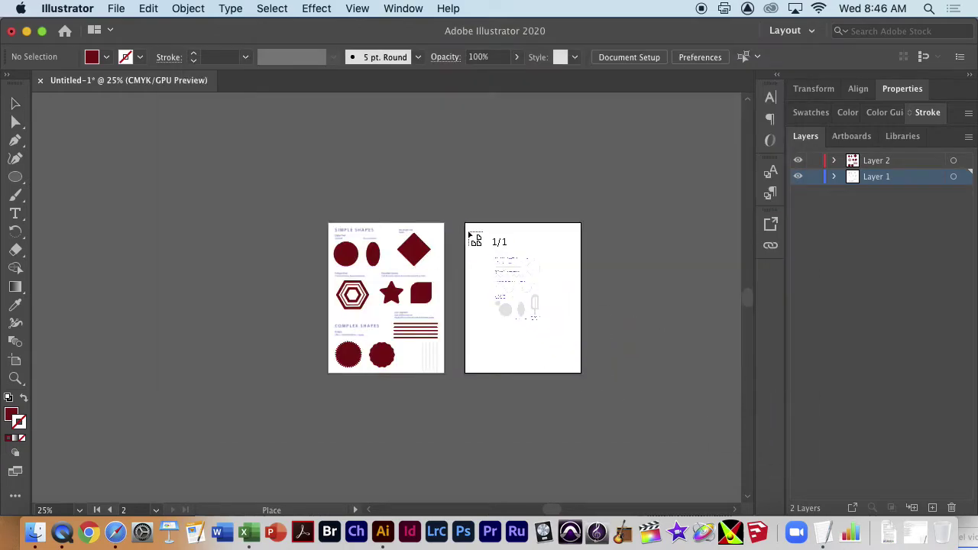
click(478, 244)
mouse_move(506, 269)
mouse_down()
mouse_move(502, 260)
mouse_move(507, 267)
mouse_up()
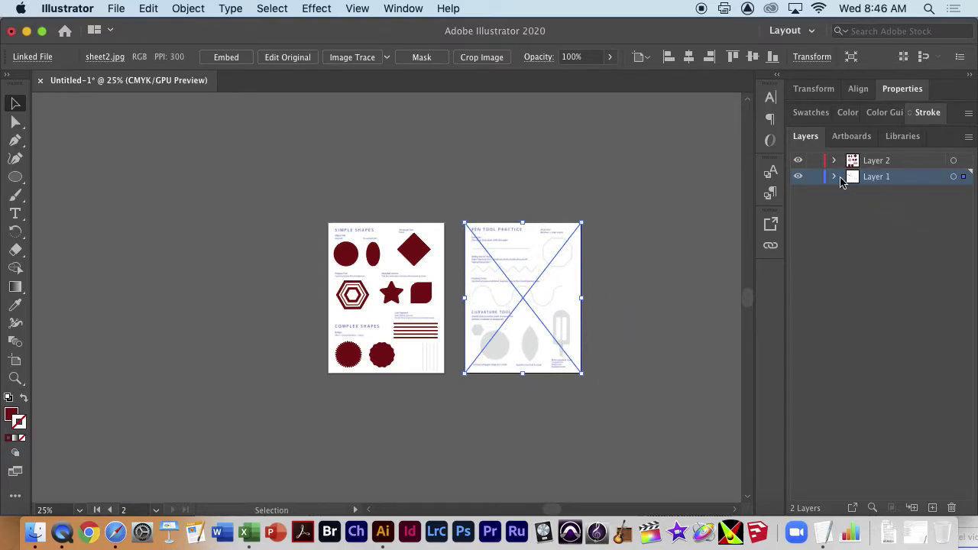
- Lock Layer 1 and make Layer 2 the active layer
click(815, 177)
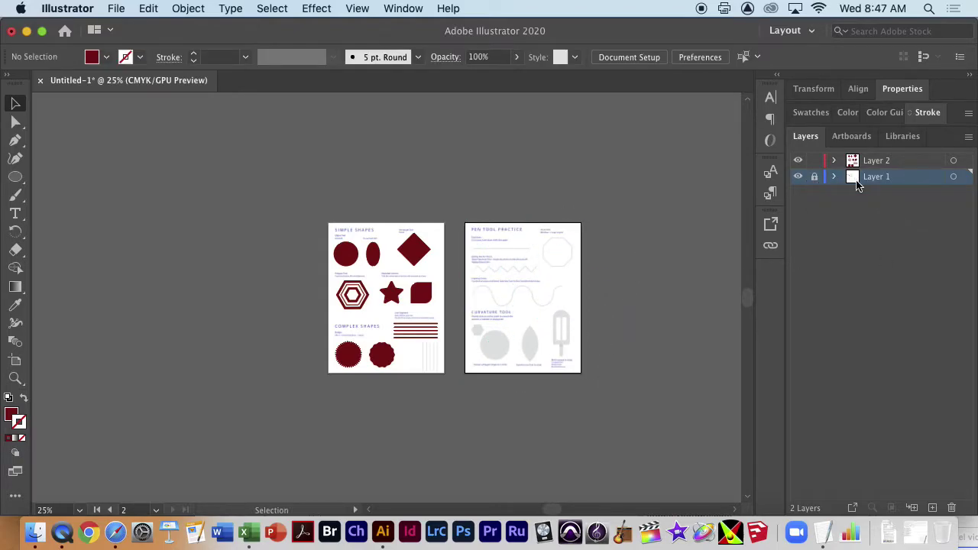
click(897, 162)
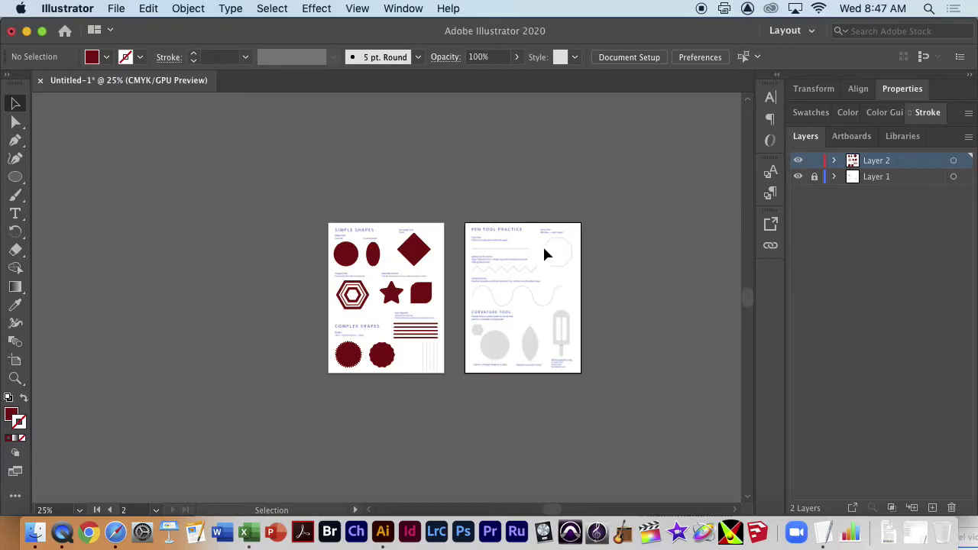
- Draw a closed freeform shape with straight and curved segments over the Even lines exercise, using the Pen tool
key(super+space)
mouse_move(502, 255)
mouse_down()
mouse_move(659, 281)
mouse_move(474, 277)
mouse_up()
mouse_move(311, 240)
mouse_down()
mouse_move(463, 255)
mouse_move(395, 252)
mouse_move(393, 234)
mouse_move(400, 240)
mouse_up()
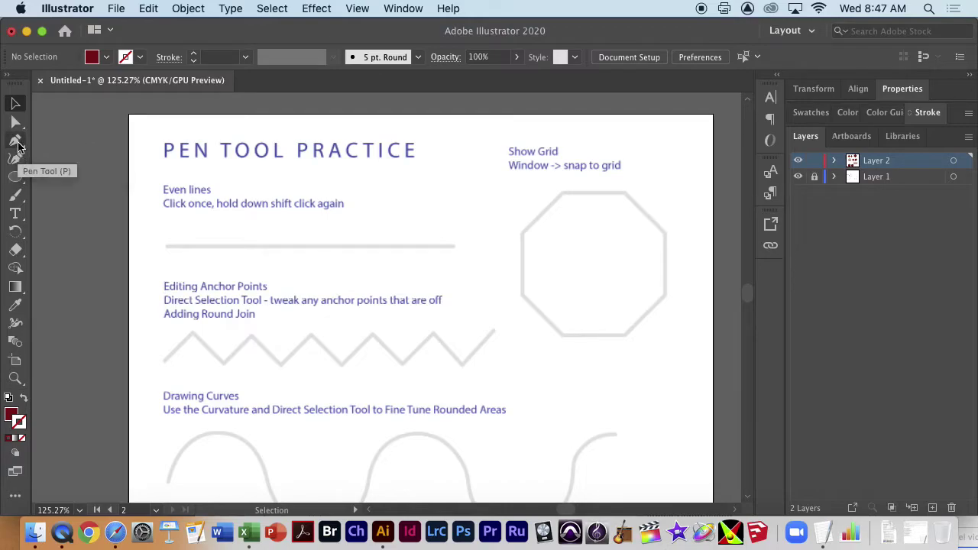
click(20, 145)
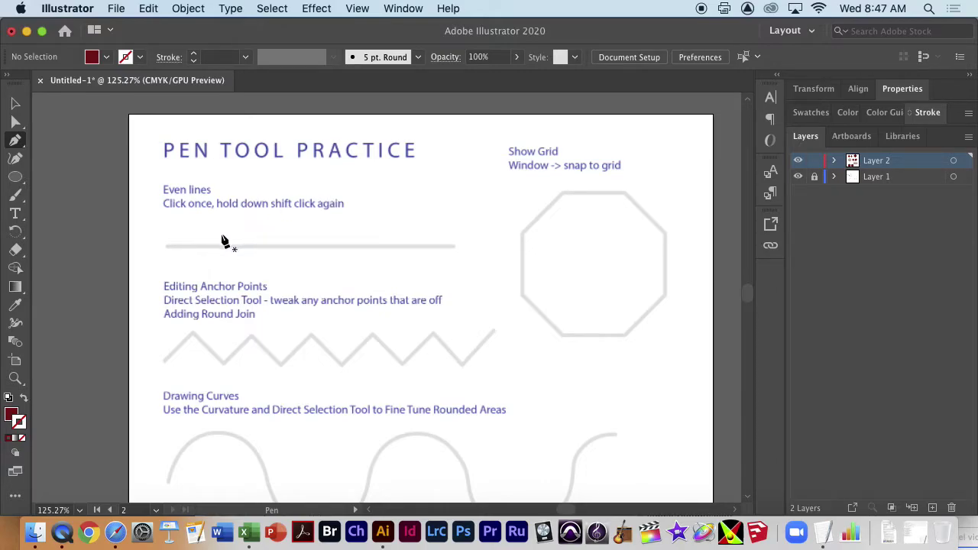
click(370, 173)
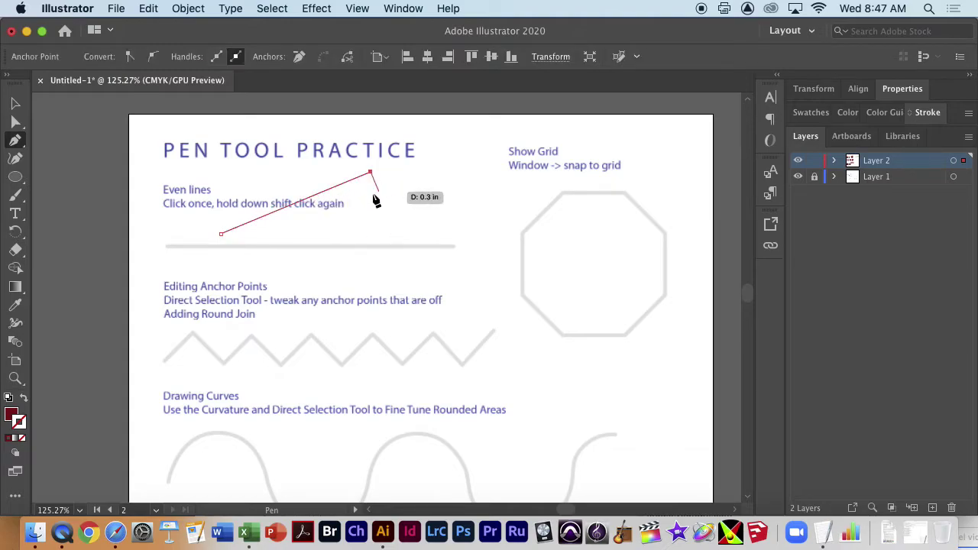
drag(441, 193, 482, 242)
drag(291, 261, 223, 247)
drag(231, 341, 205, 293)
drag(221, 234, 225, 247)
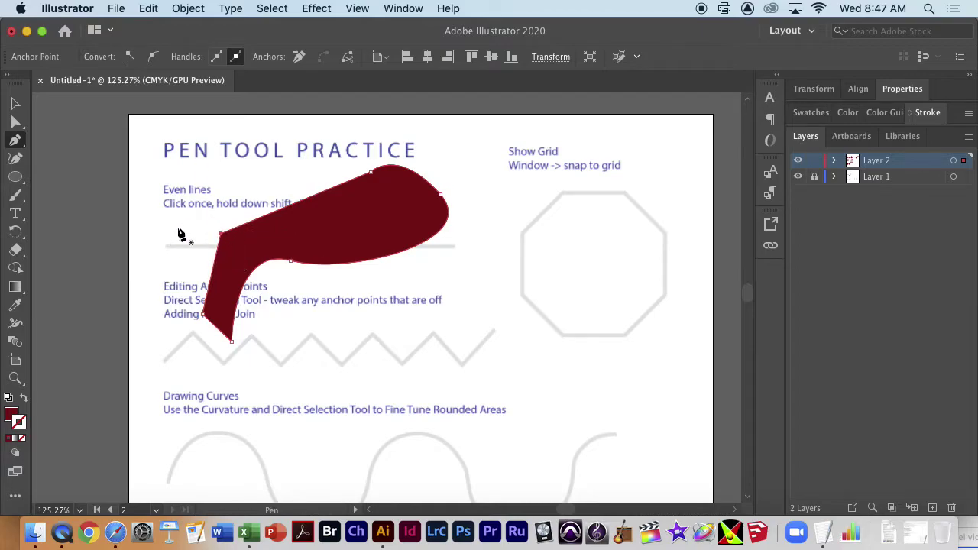
- Try the freeform shape with its fill and stroke swapped, and delete the shape
click(23, 399)
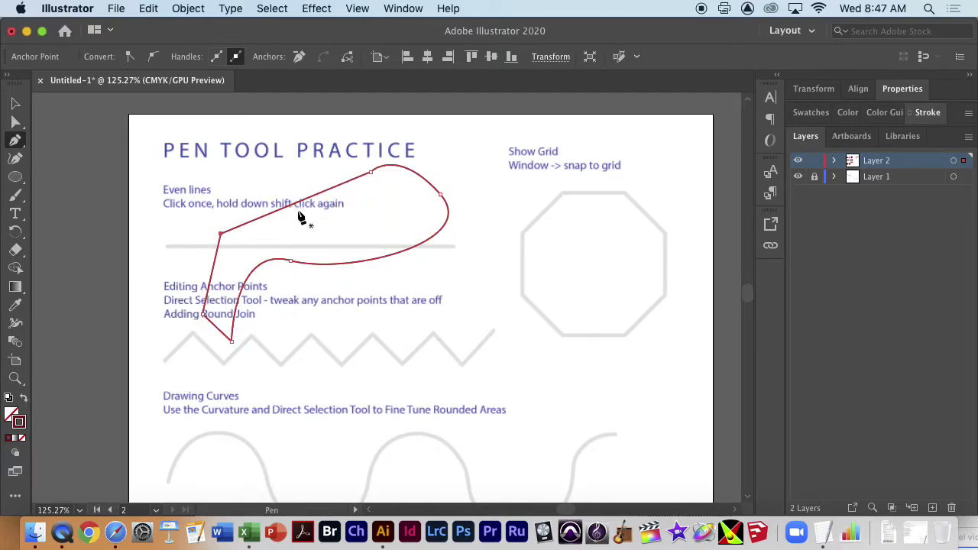
key(shift+x)
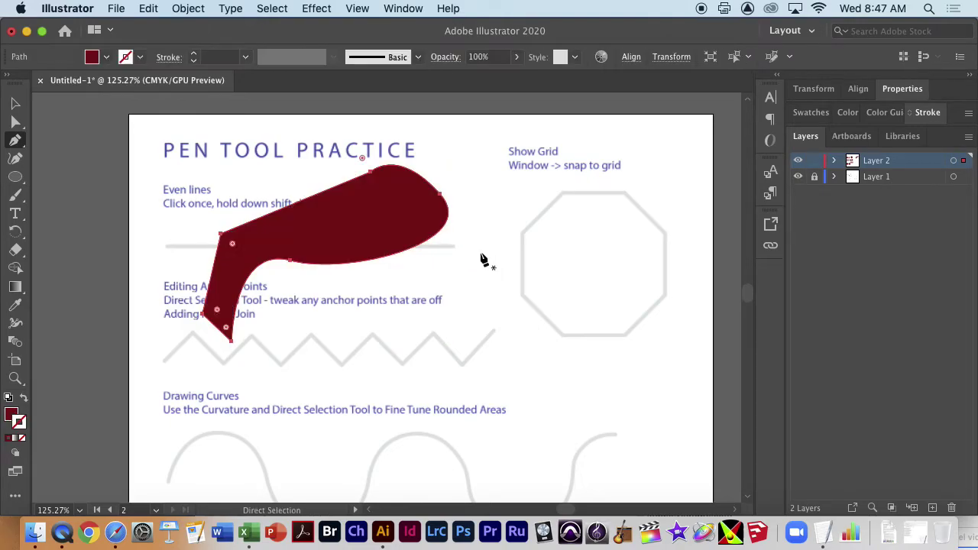
key(Delete)
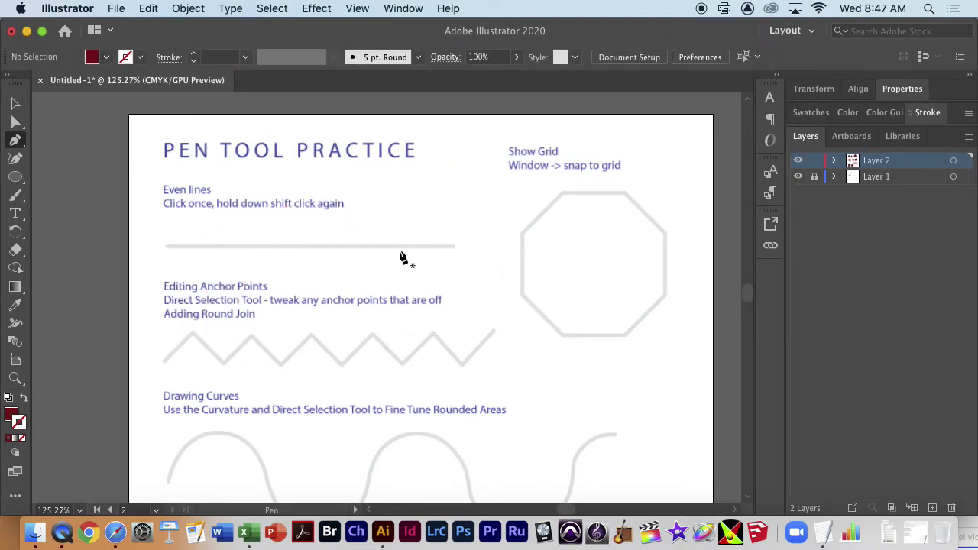
- Draw a steep two-point Pen line across the Even lines guide, move it sideways along the guide, and swap its fill and stroke
click(232, 195)
click(241, 279)
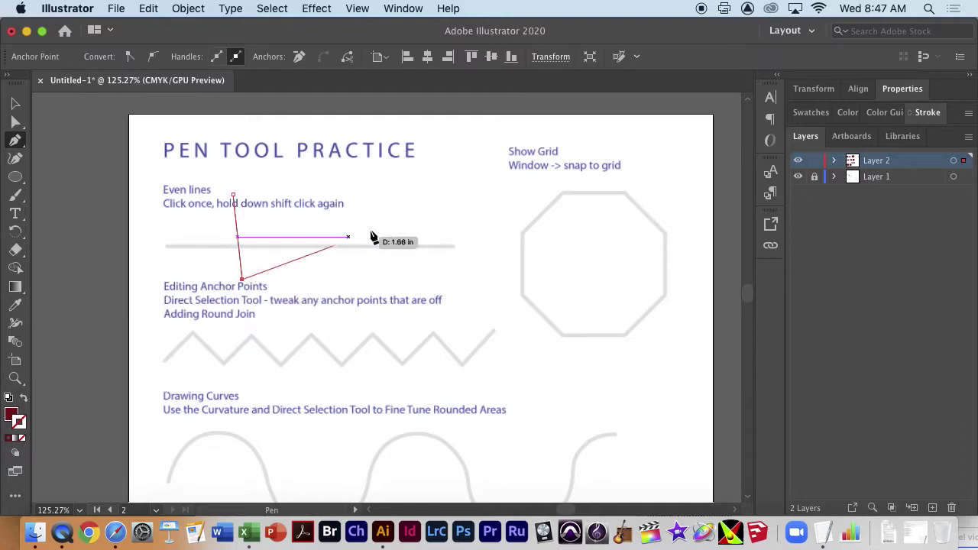
click(16, 103)
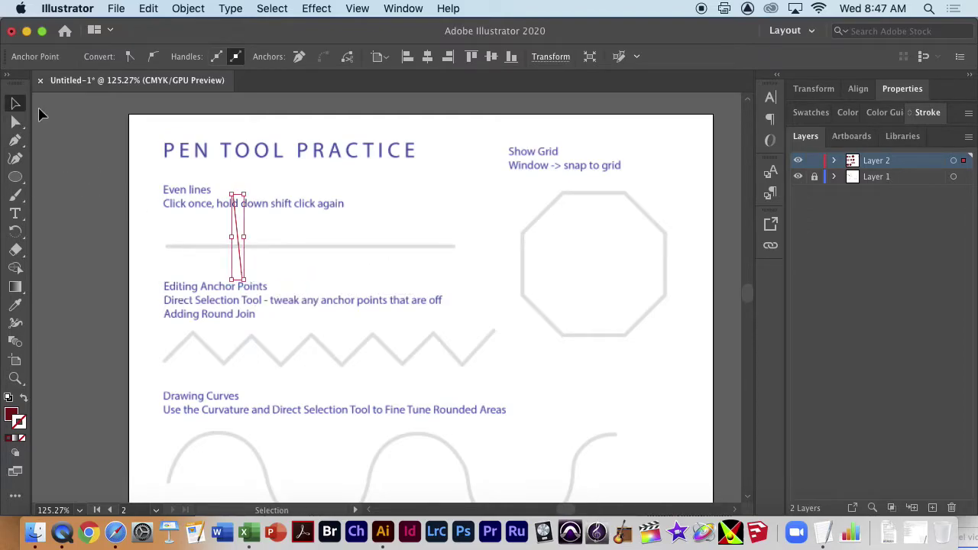
drag(243, 246, 378, 246)
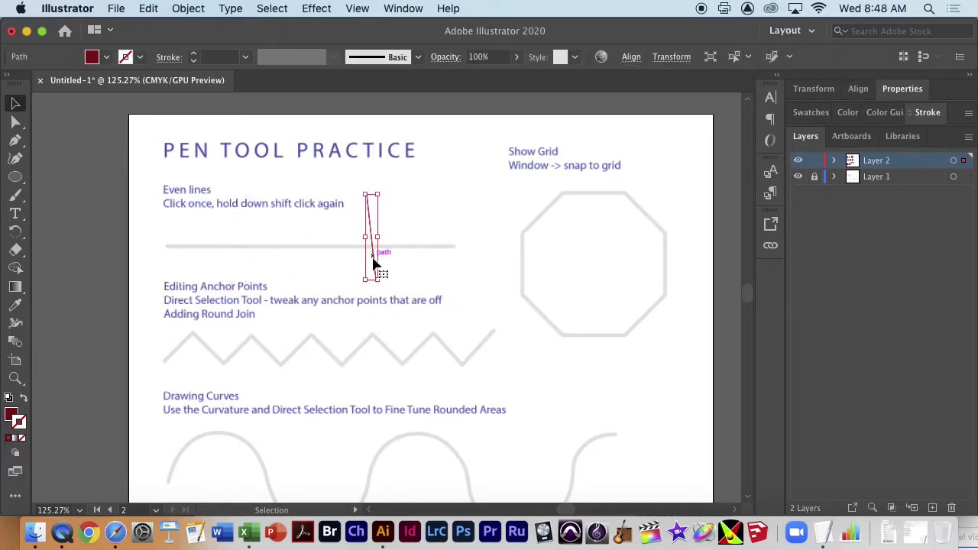
click(24, 399)
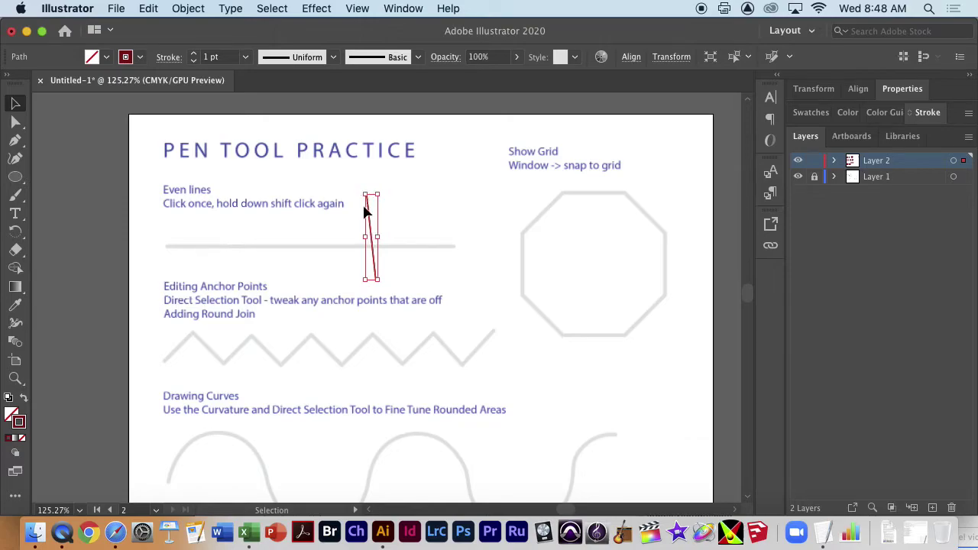
- Reposition the test line's two anchor points with Direct Selection until they sit on the ends of the Even lines guide
click(15, 123)
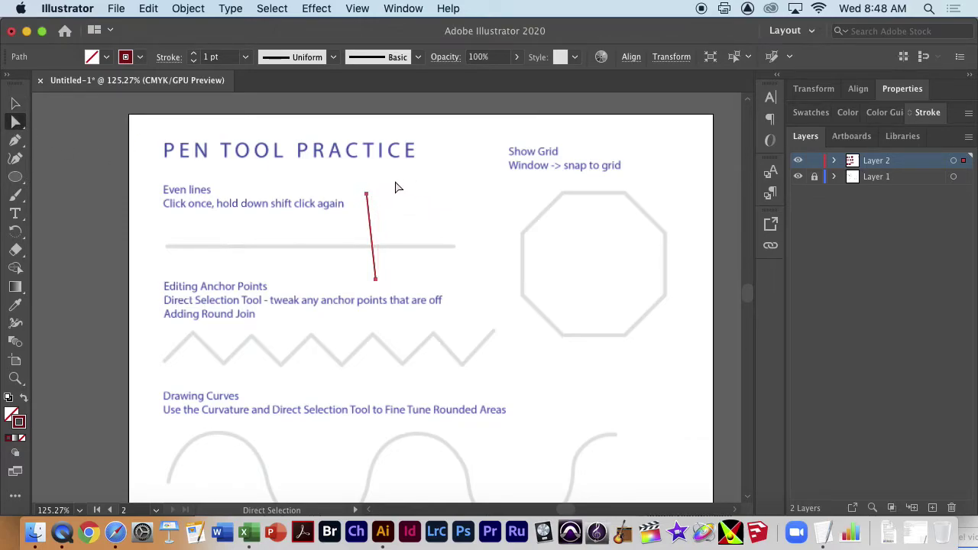
click(367, 194)
drag(367, 195, 300, 242)
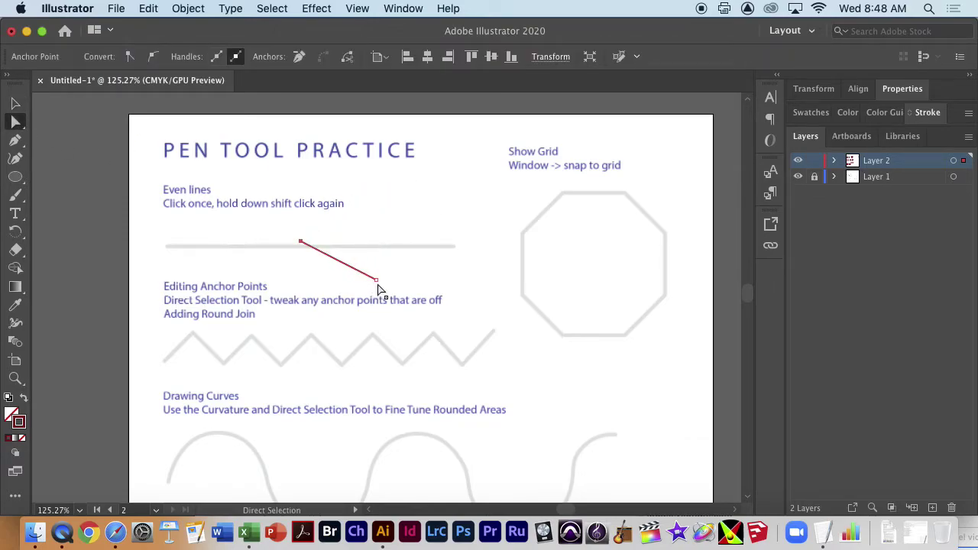
drag(377, 281, 407, 207)
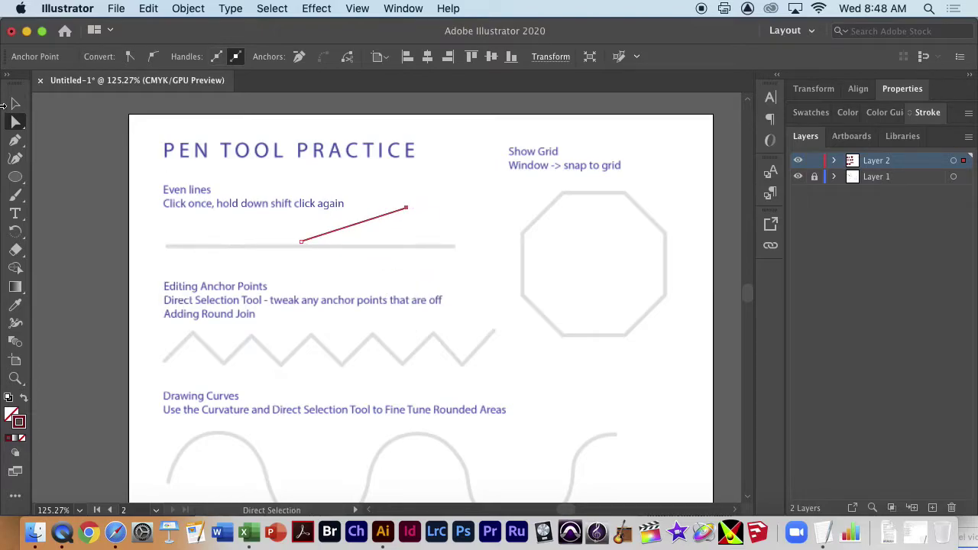
drag(302, 241, 170, 245)
drag(397, 214, 453, 245)
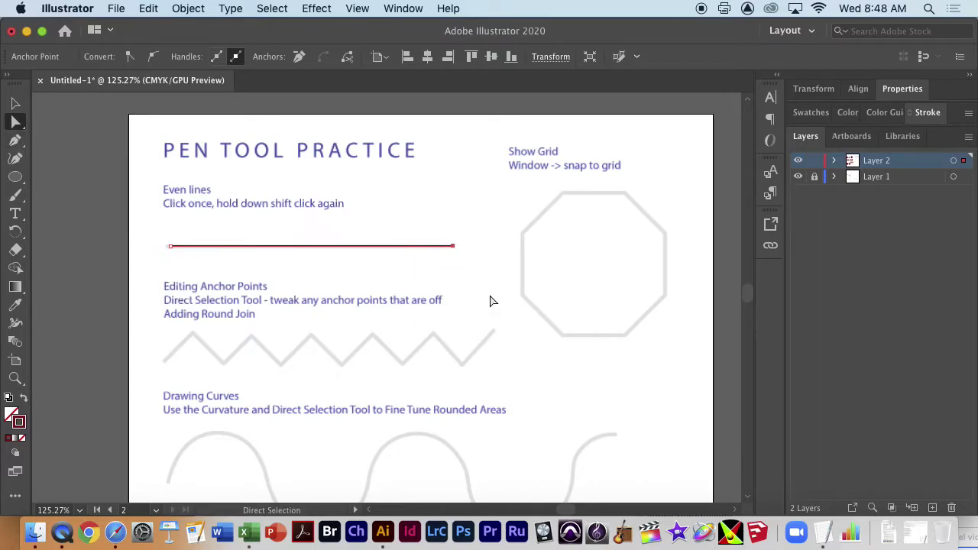
- Delete the test line lying on the Even lines guide
click(170, 245)
click(173, 242)
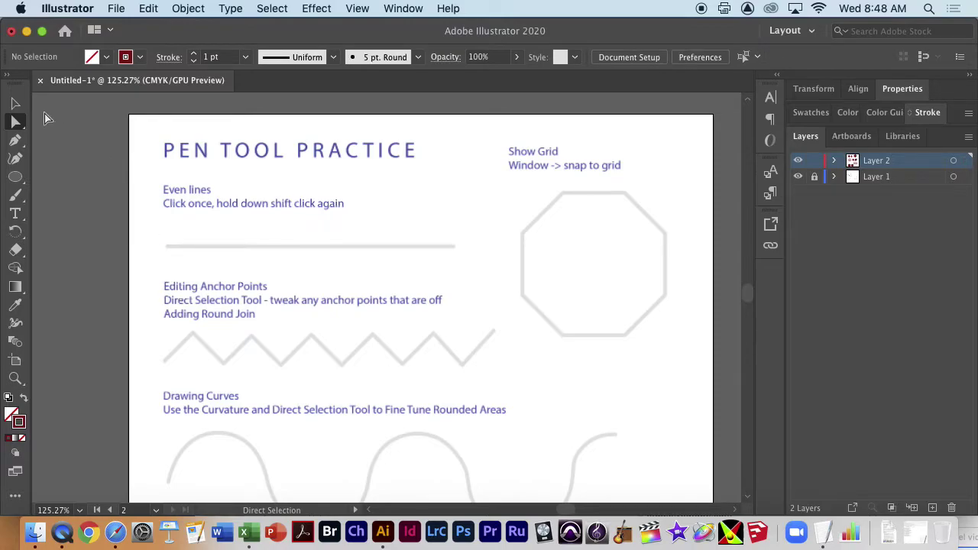
click(15, 104)
- Draw a perfectly horizontal two-point Pen line from one end of the Even lines guide to the other
click(15, 141)
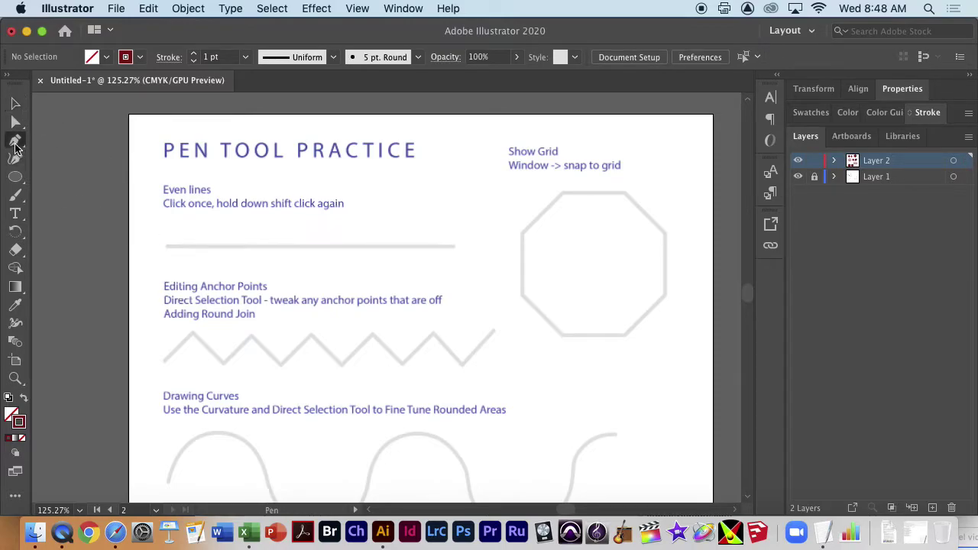
click(167, 246)
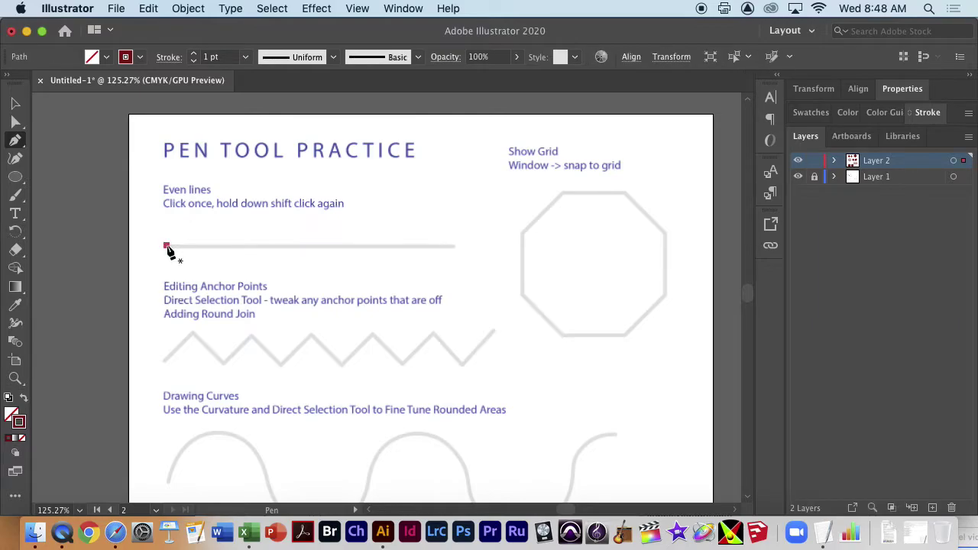
shift+click(455, 257)
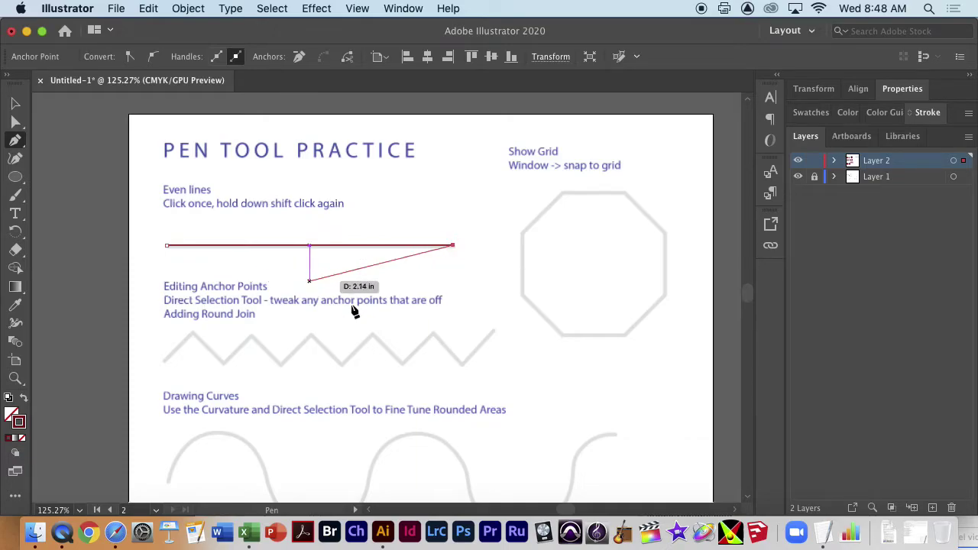
click(14, 103)
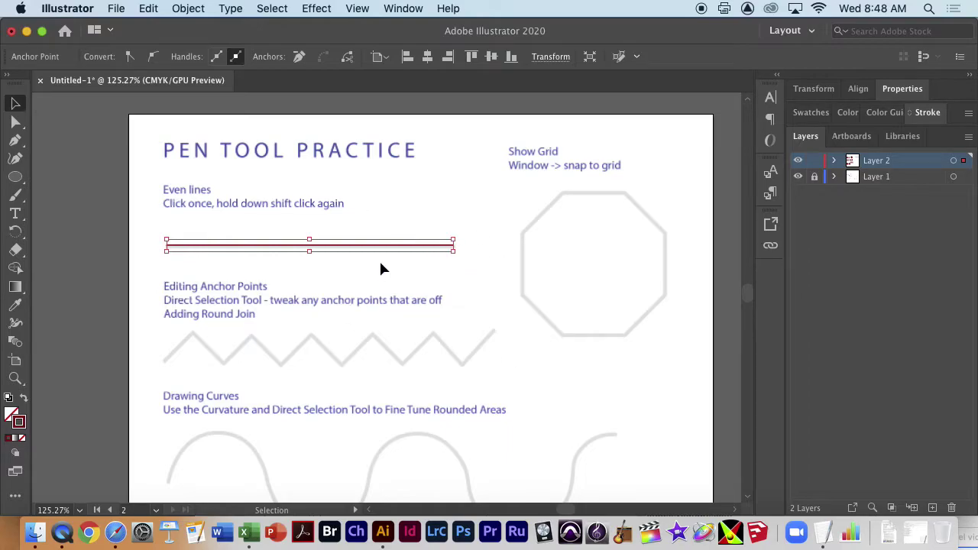
- Set the horizontal line's stroke weight to 3 pt
click(901, 95)
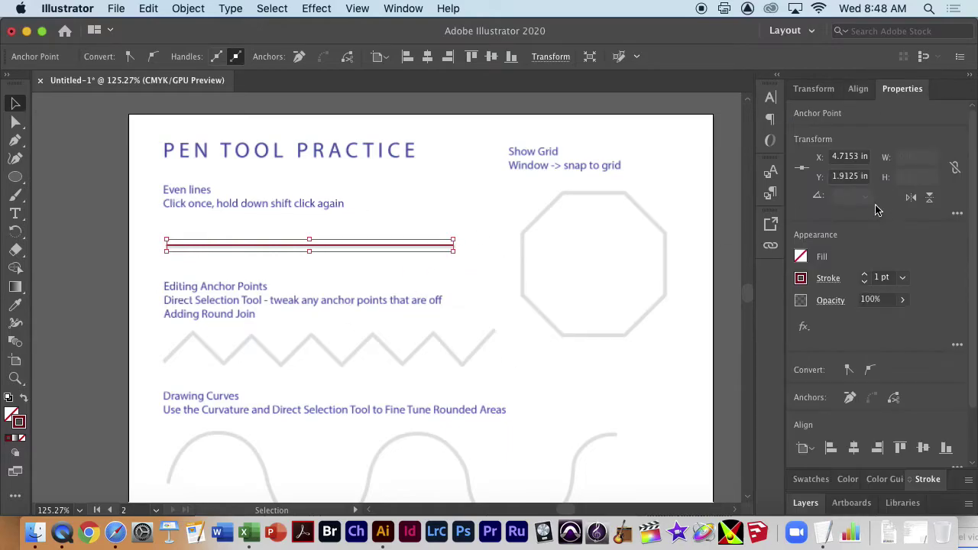
click(866, 275)
click(865, 274)
- Move the horizontal line slightly so it is centred over the grey Even lines guide
drag(264, 270, 338, 277)
key(super+space)
drag(231, 254, 617, 280)
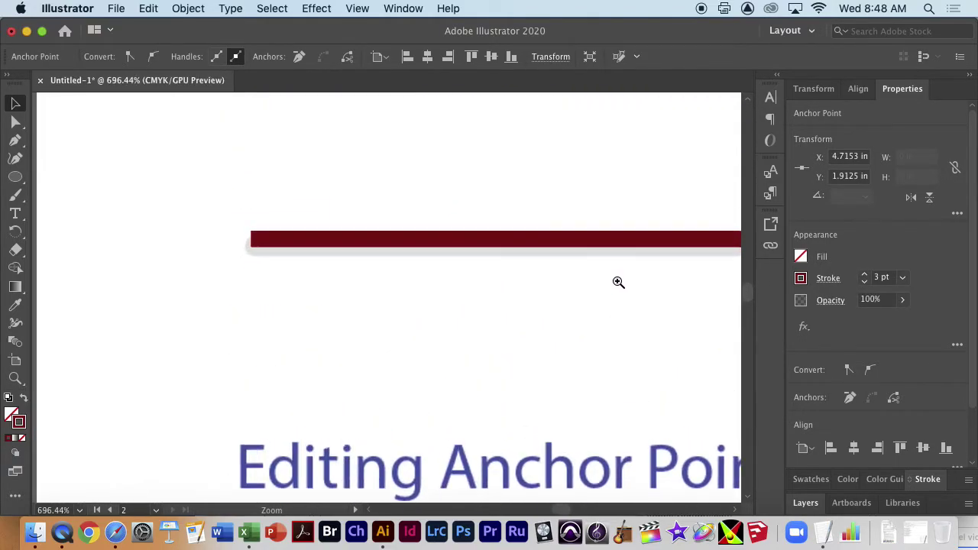
click(474, 256)
drag(479, 242, 481, 250)
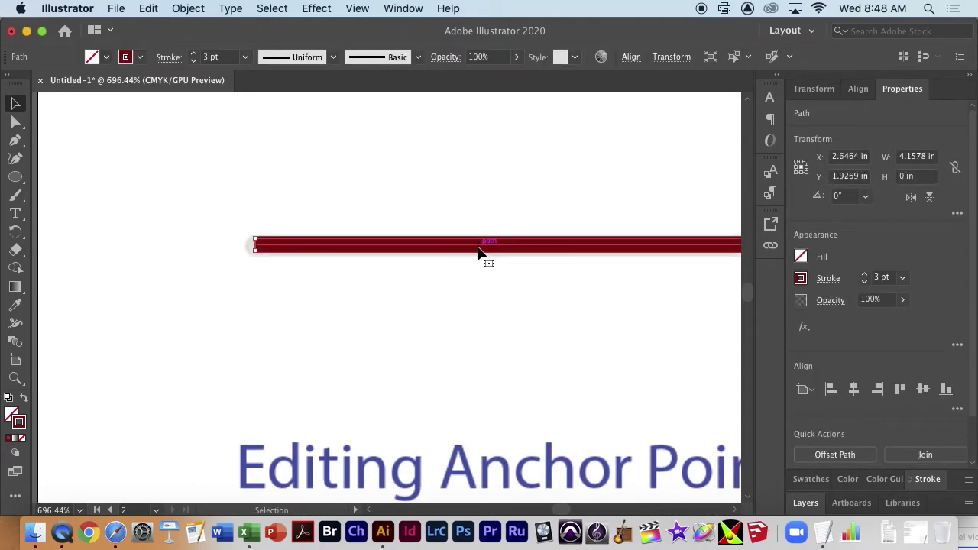
- Set the horizontal line's stroke weight to 4 pt and give it a round cap
click(864, 275)
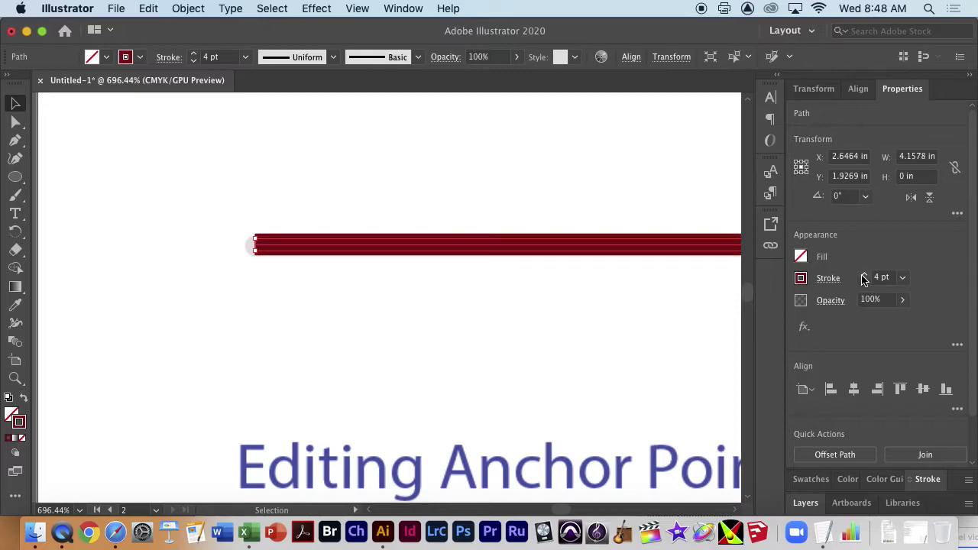
click(928, 480)
click(867, 157)
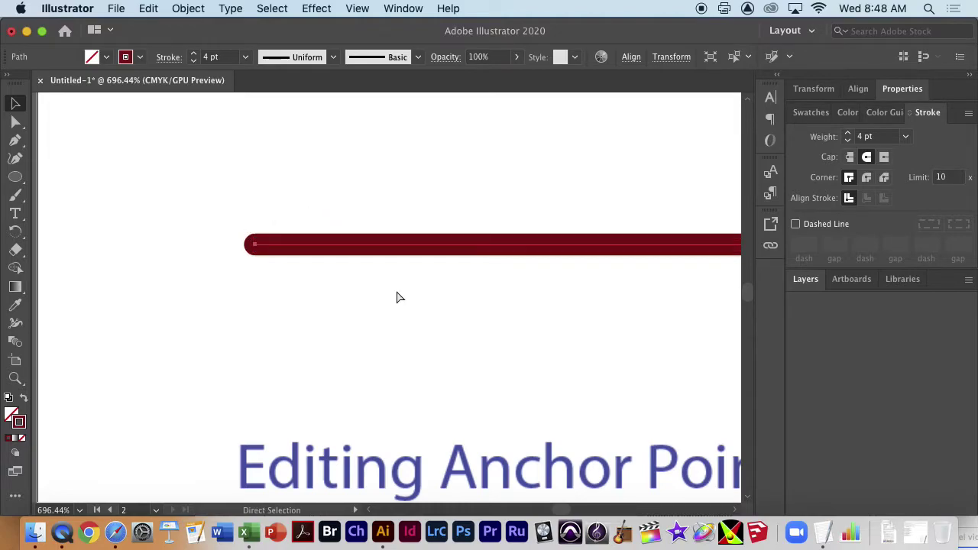
key(super+minus)
key(super+minus)
key(super+minus)
key(super+minus)
key(super+minus)
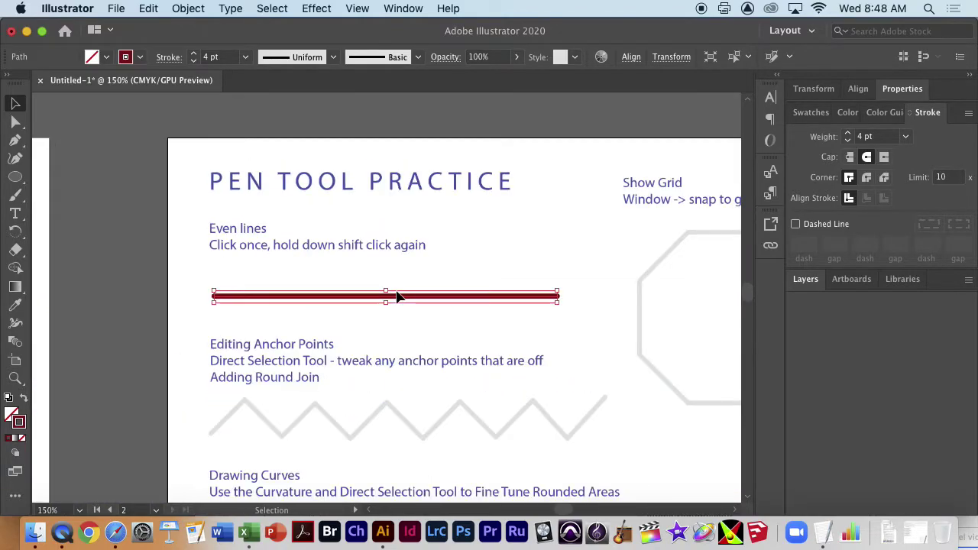
- Give the horizontal line's stroke a round join and a round cap
scroll(388, 347, down, 5)
key(v)
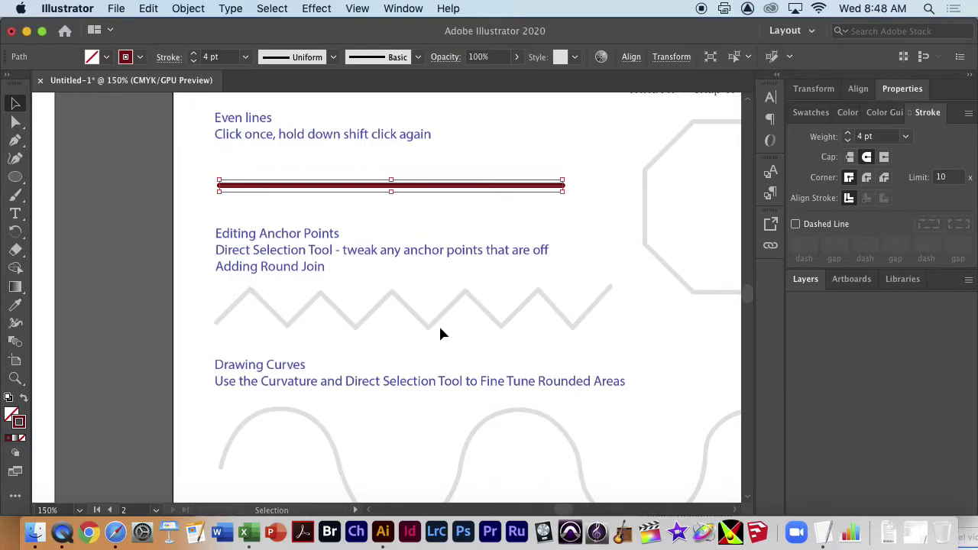
key(z)
drag(295, 328, 420, 324)
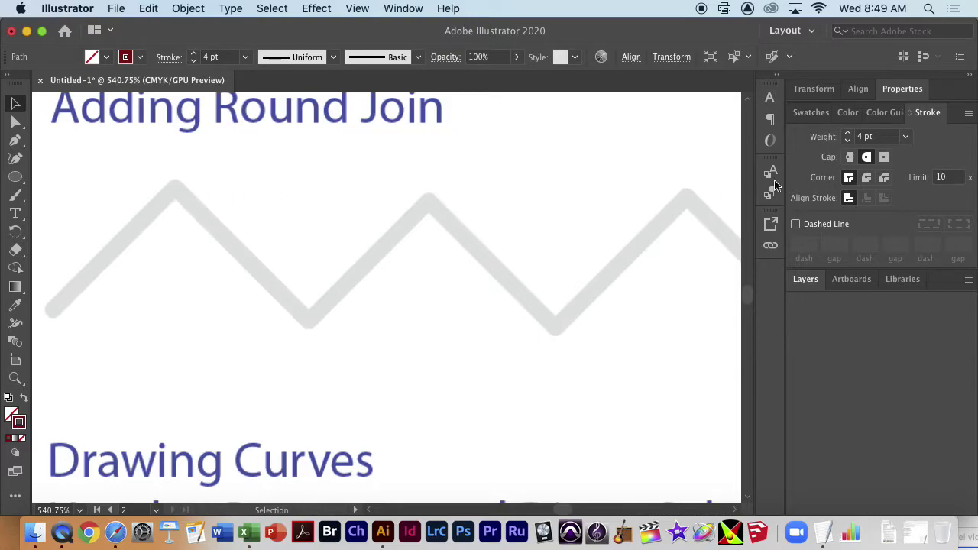
click(867, 178)
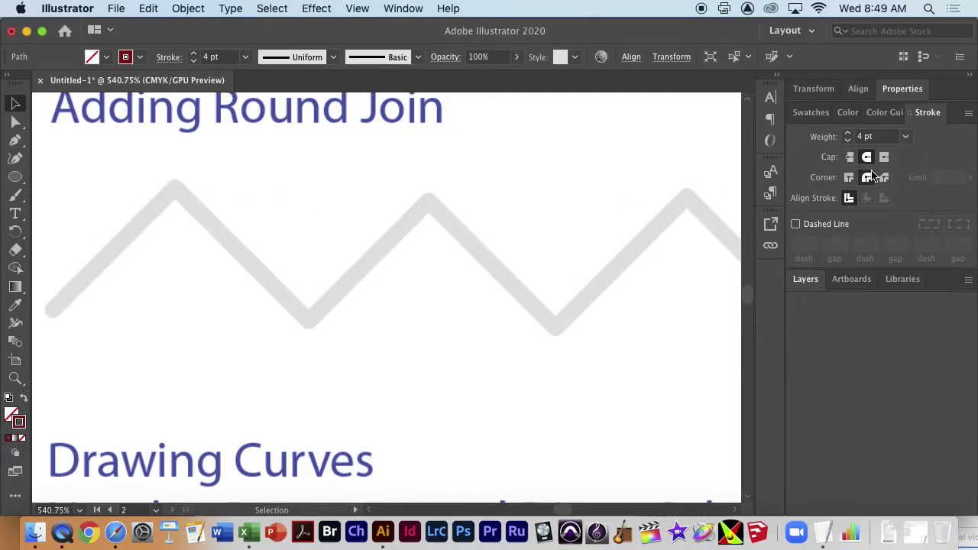
click(868, 157)
- Trace the zigzag guide under Editing Anchor Points with straight Pen segments from its left end to the fourth valley
click(15, 140)
click(52, 308)
click(174, 190)
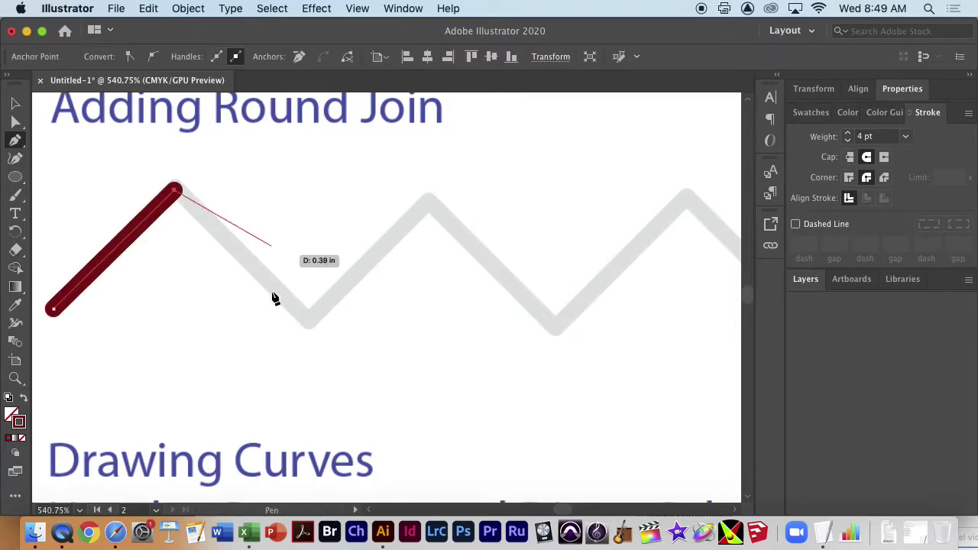
click(311, 320)
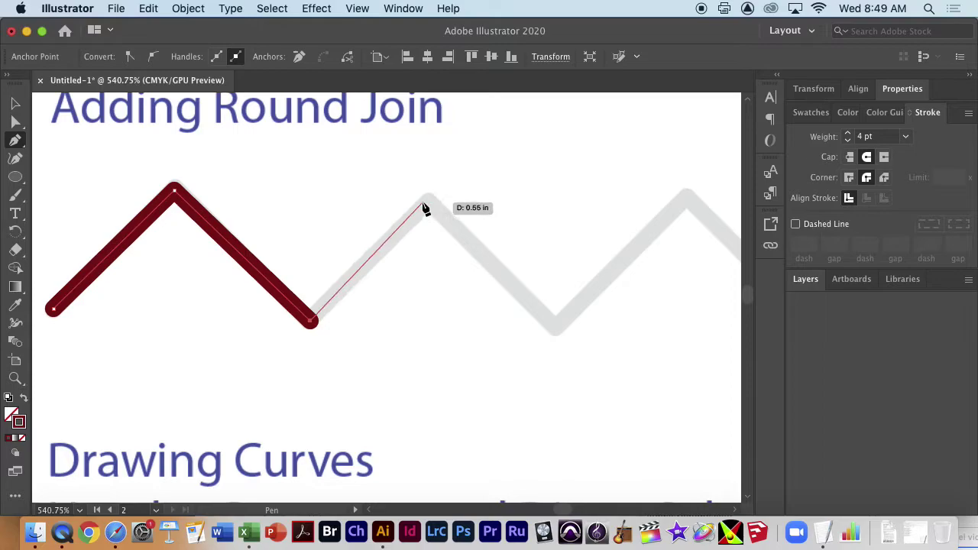
click(429, 202)
click(555, 331)
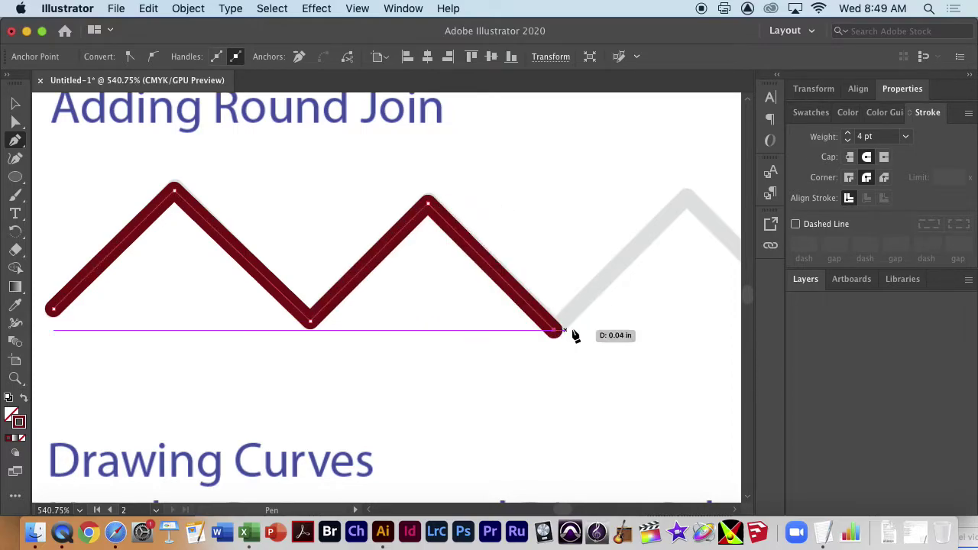
click(684, 200)
drag(676, 241, 333, 268)
click(519, 342)
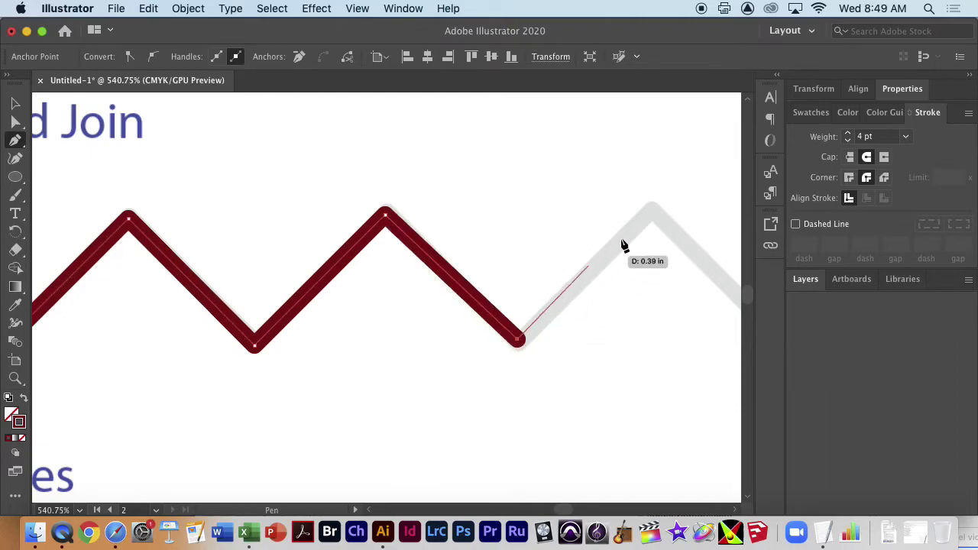
- Continue the straight Pen segments along the remaining peaks and valleys to the zigzag guide's right end and end the path
click(652, 211)
drag(660, 240, 233, 244)
click(358, 341)
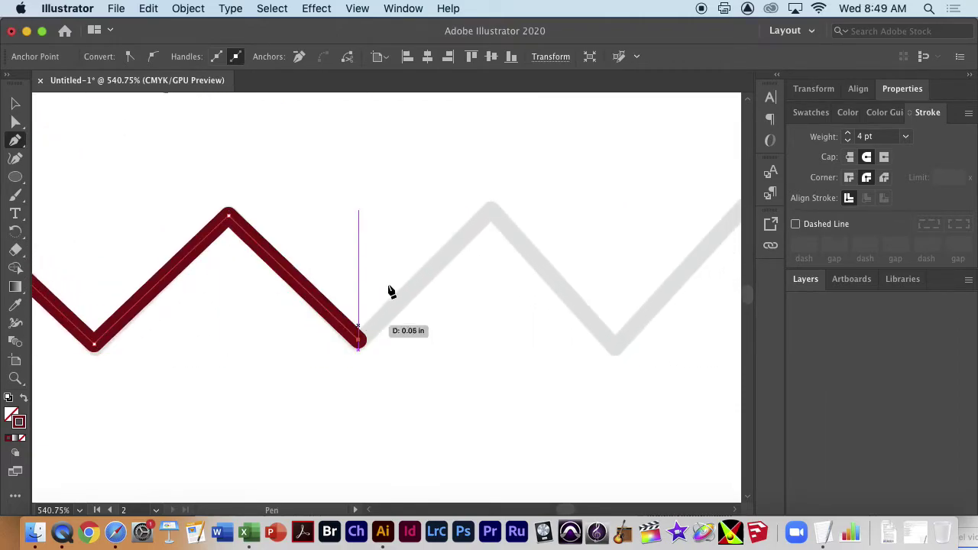
click(490, 213)
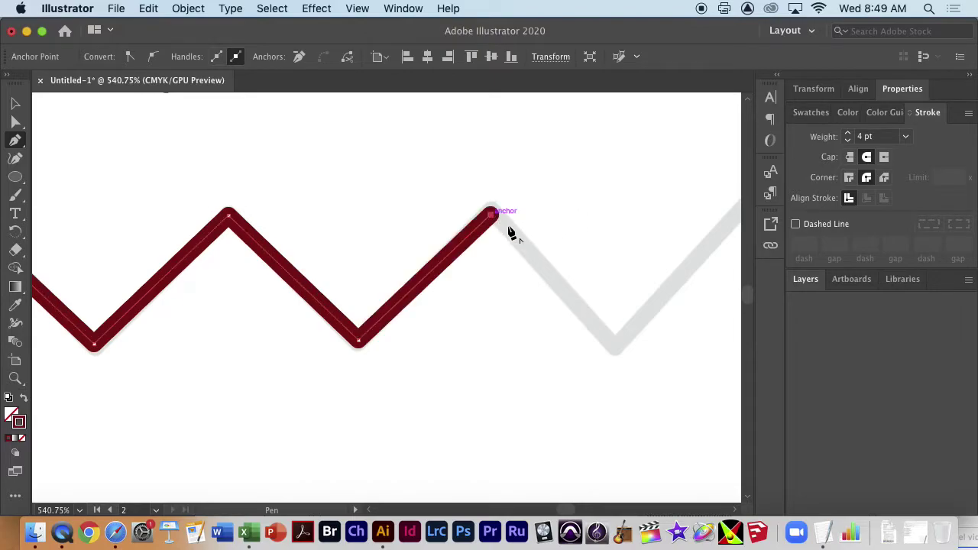
click(616, 350)
drag(615, 336, 327, 433)
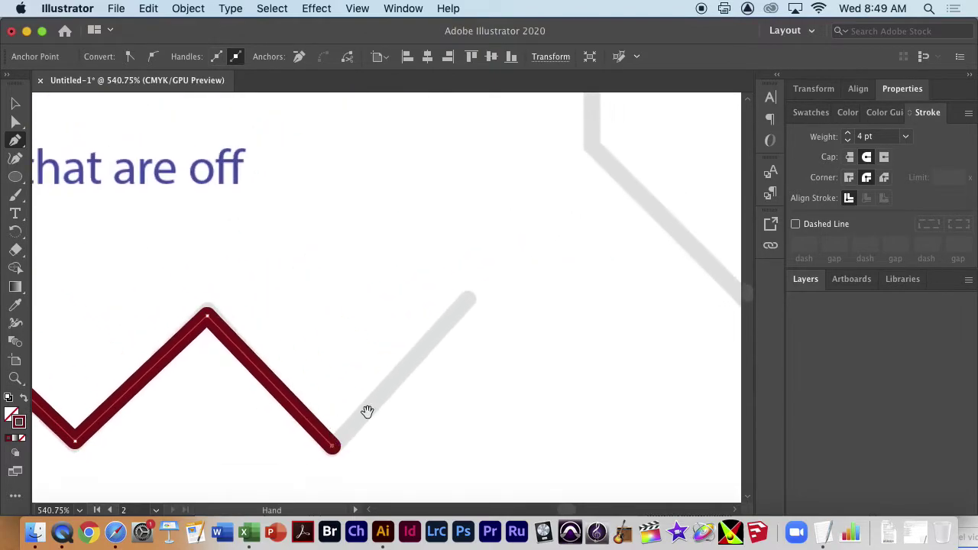
click(467, 299)
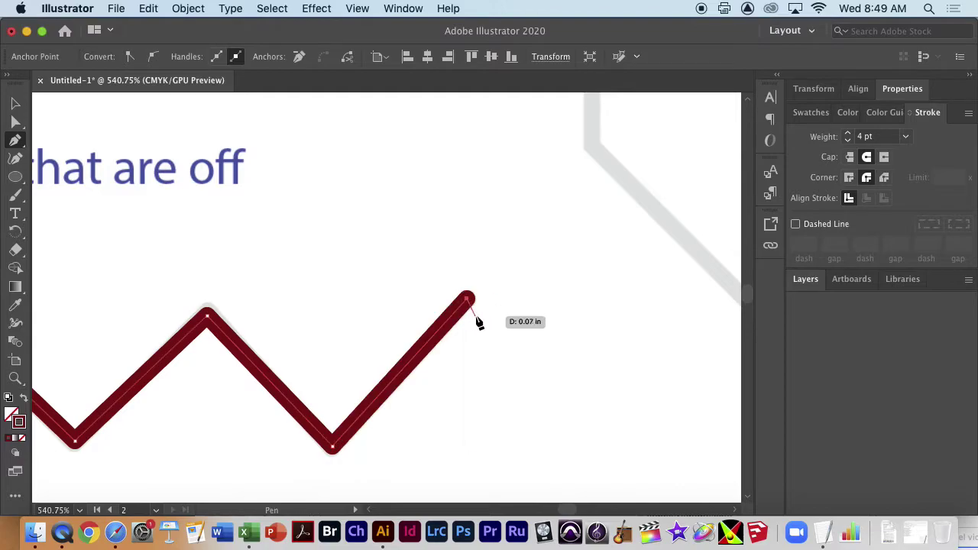
key(Escape)
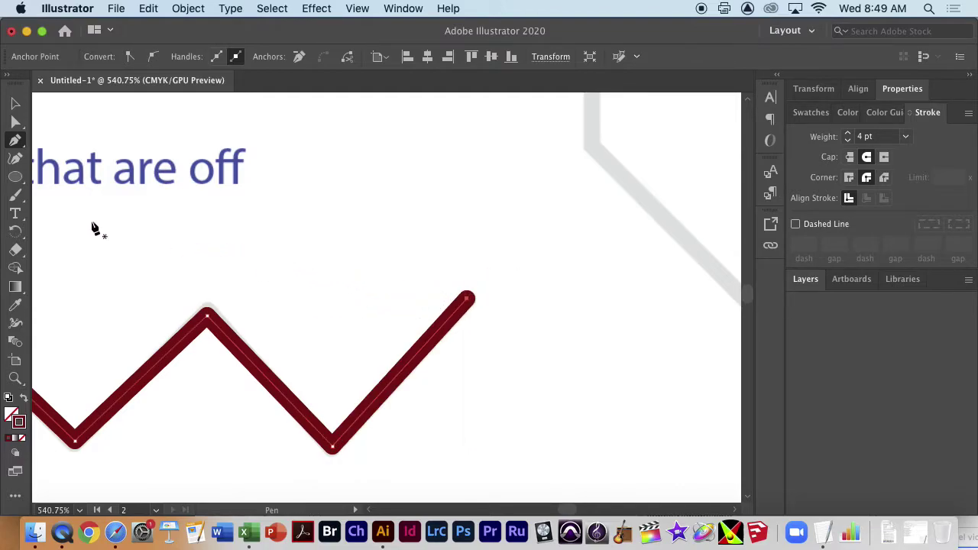
- Deselect the finished zigzag path
drag(192, 339, 448, 252)
key(super+minus)
key(super+minus)
key(super+minus)
key(super+minus)
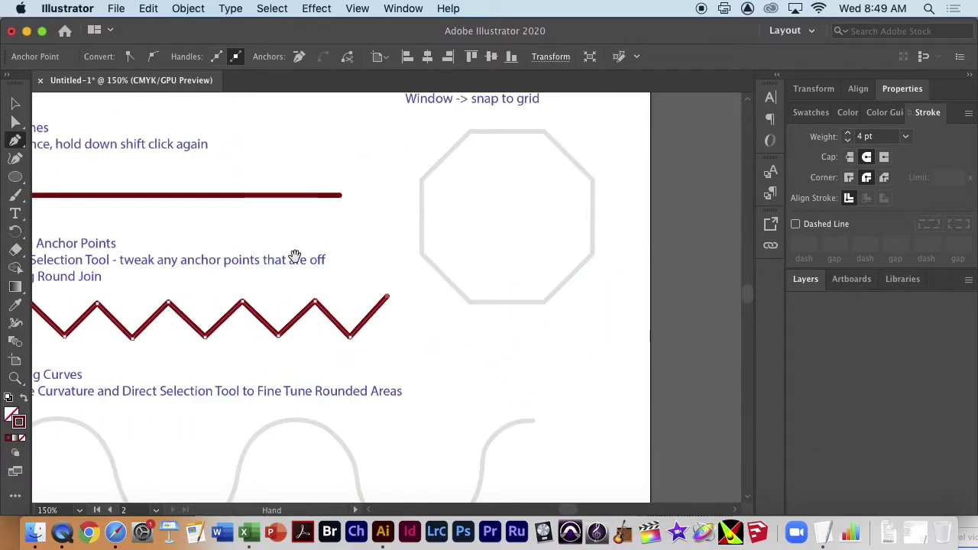
drag(295, 257, 480, 257)
key(v)
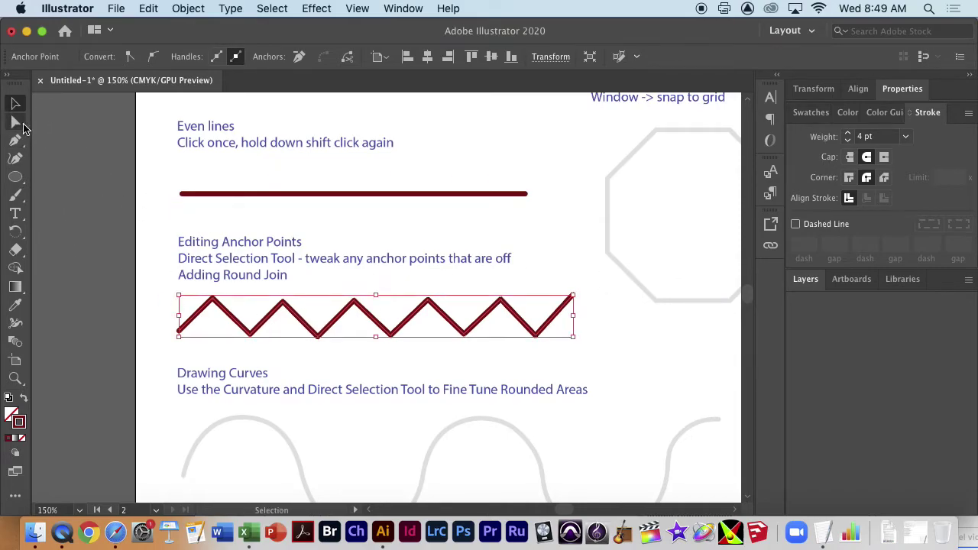
click(370, 390)
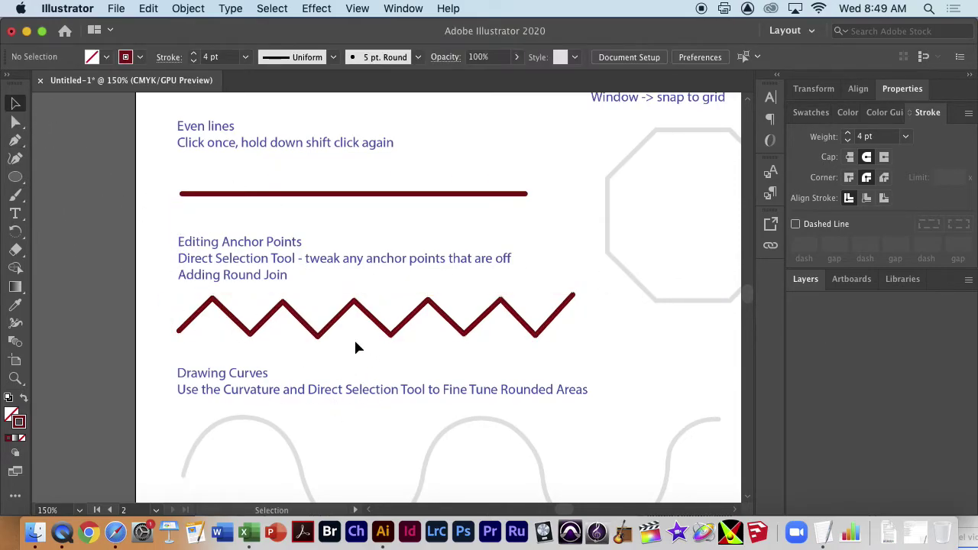
- Pull the anchor point of the zigzag's second valley straight down below the grey guide with the Direct Selection tool
key(a)
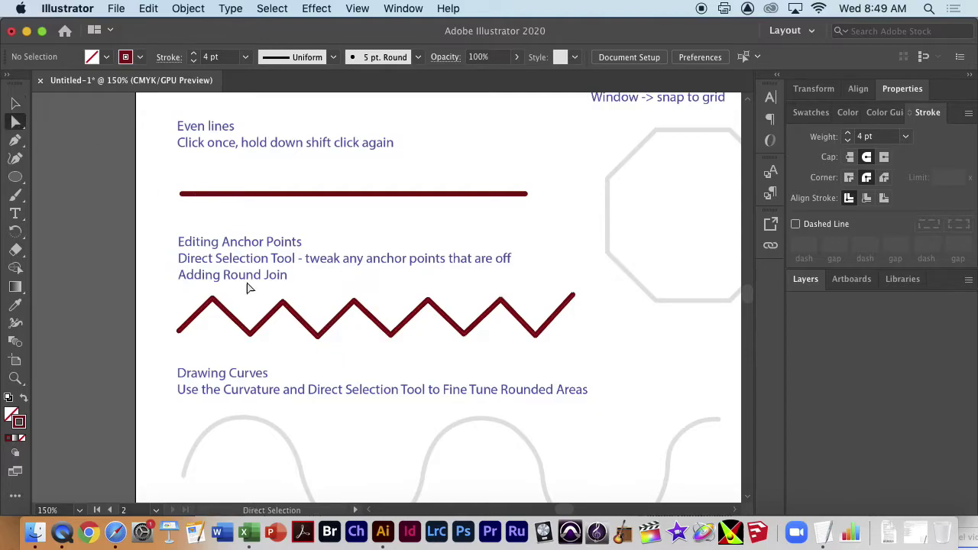
click(317, 335)
drag(318, 335, 319, 360)
scroll(321, 330, up, 5)
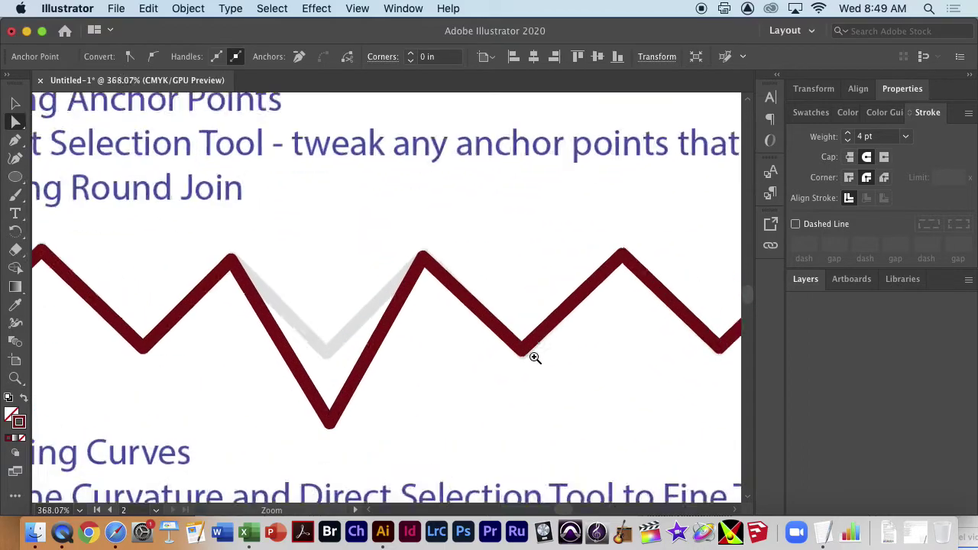
- Move the second valley's anchor point back onto the grey guide and fine-tune the third peak and third valley to match it
click(460, 463)
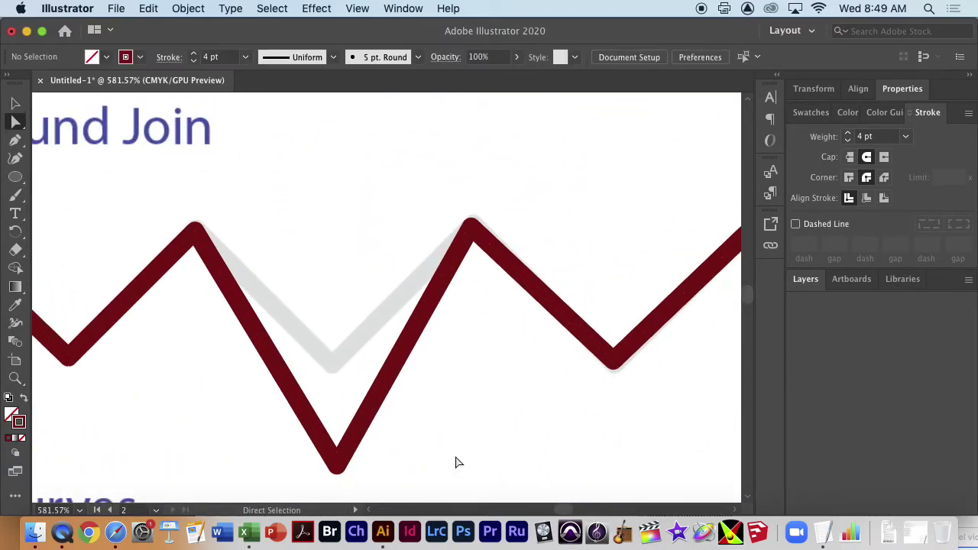
click(346, 461)
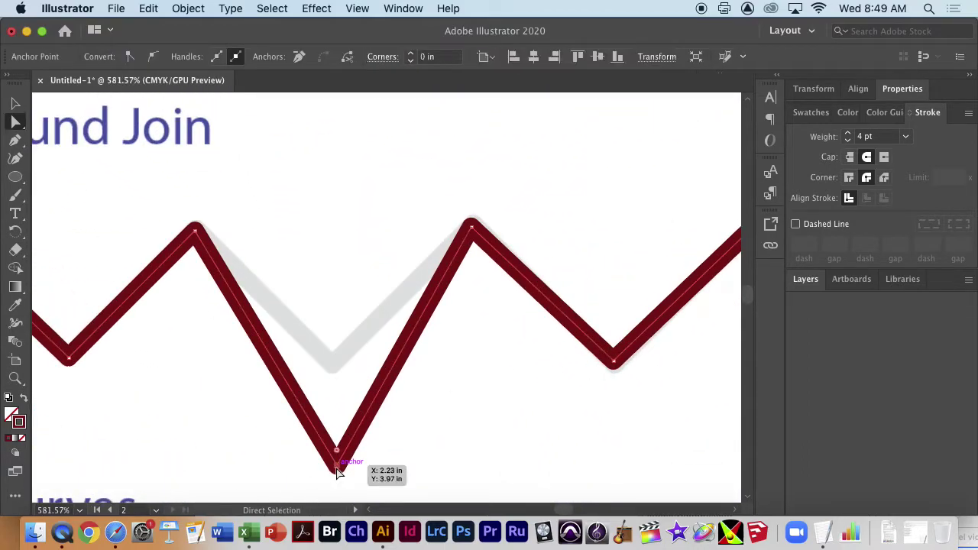
drag(339, 471, 333, 359)
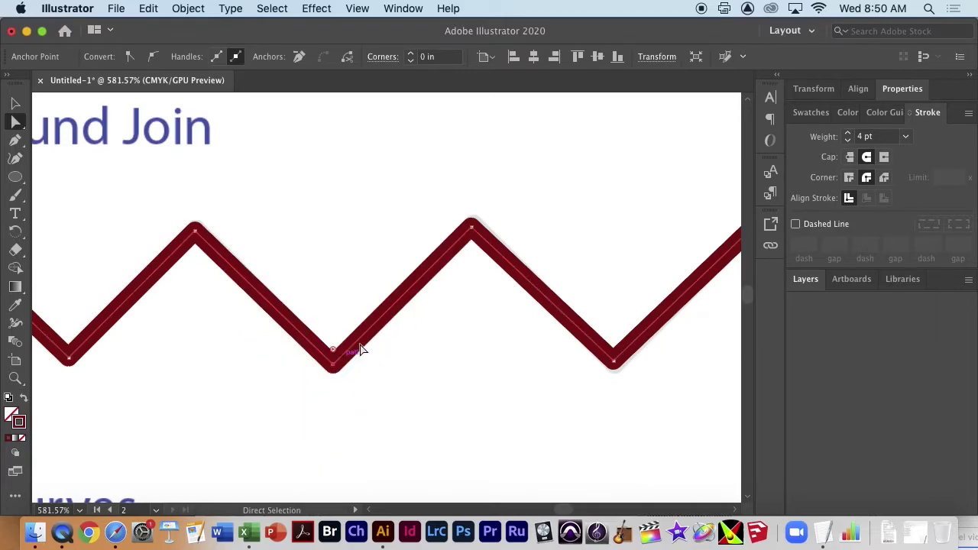
drag(474, 239, 474, 224)
drag(611, 365, 616, 374)
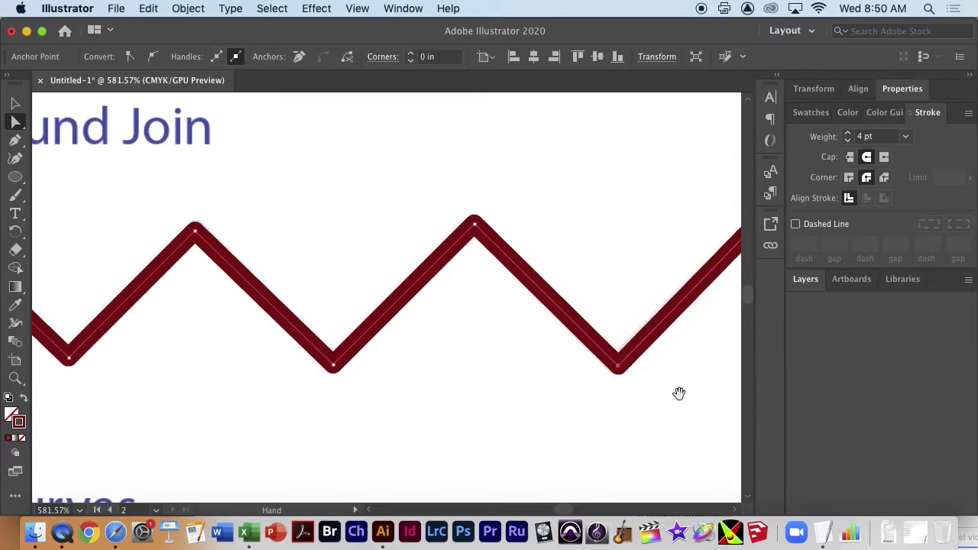
- Try to move the zigzag segment between the fourth peak and fourth valley up off the guide, and undo it
drag(683, 395, 326, 467)
click(405, 325)
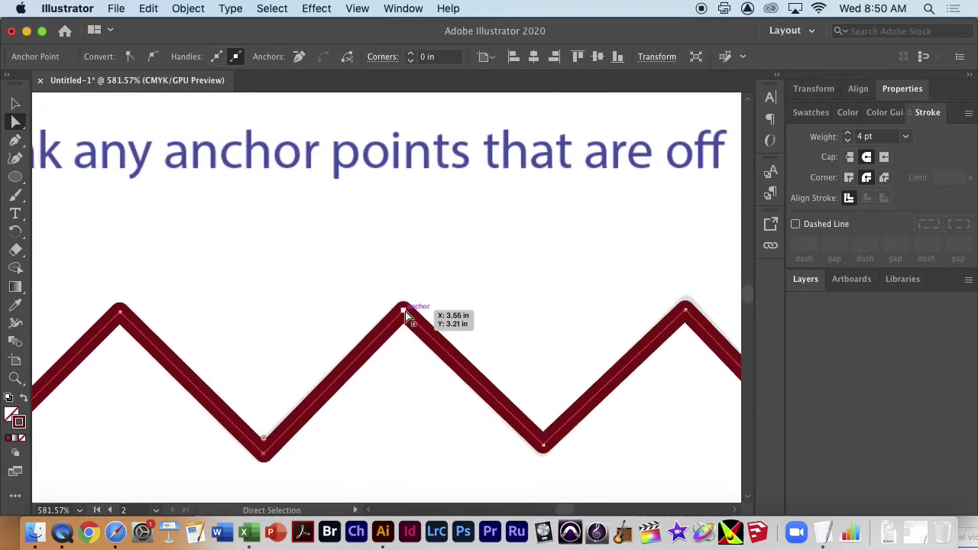
click(486, 326)
drag(457, 359, 516, 290)
key(v)
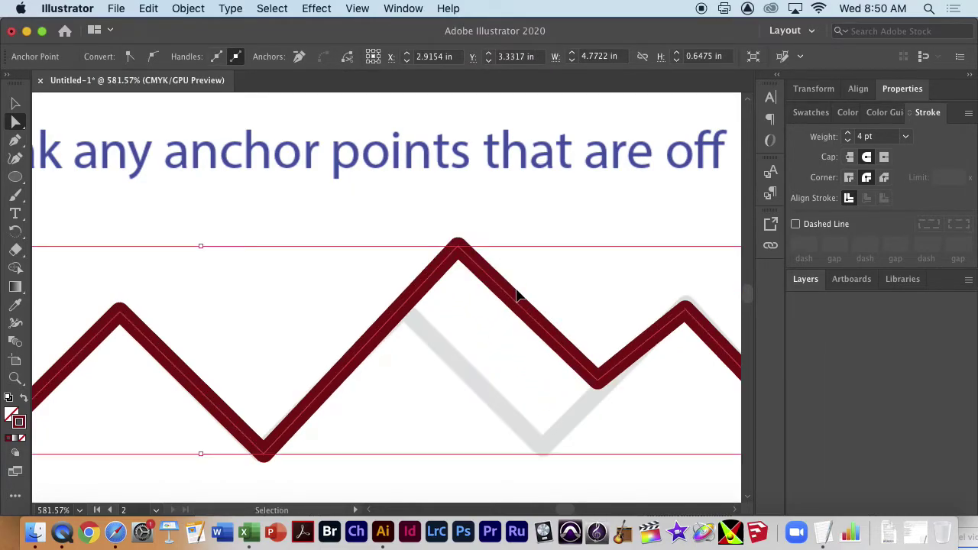
key(super+z)
drag(316, 409, 396, 460)
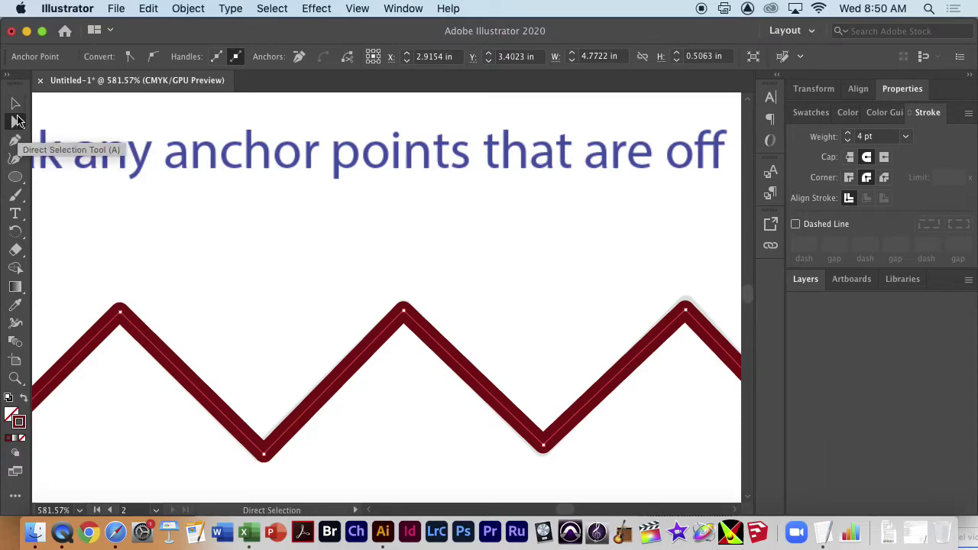
- Try to trace the first hump of the Drawing Curves guide with a single curved Pen segment
click(16, 104)
key(super+shift+a)
scroll(427, 328, down, 5)
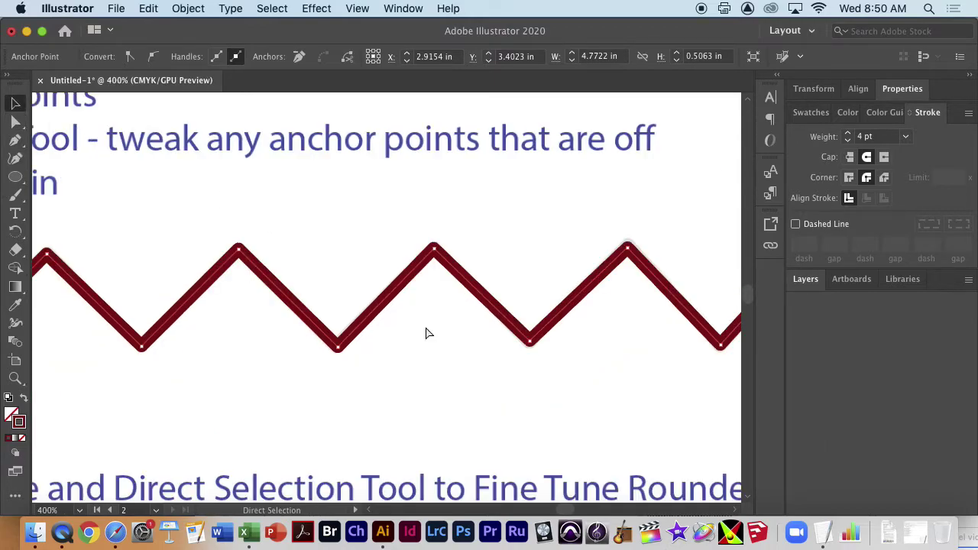
drag(467, 424, 415, 292)
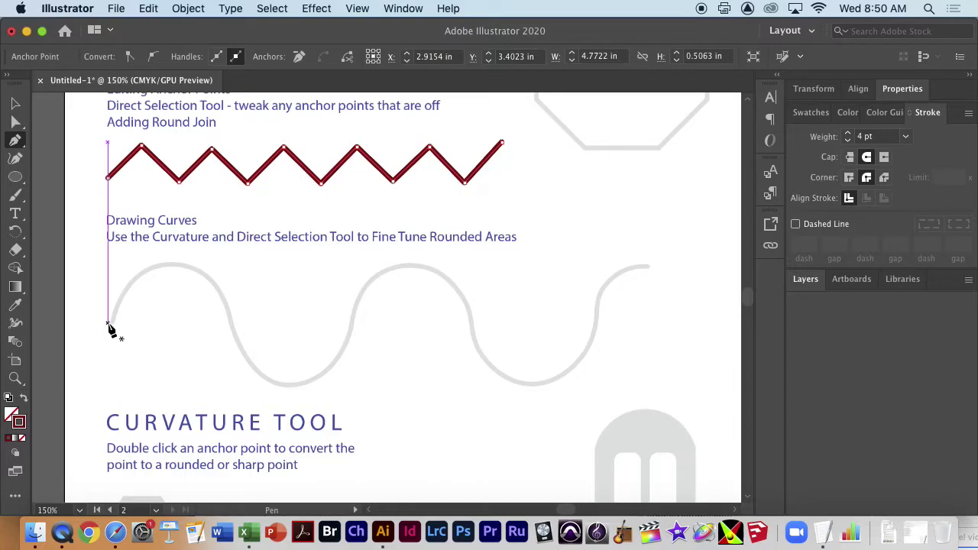
drag(113, 324, 295, 341)
drag(110, 324, 255, 197)
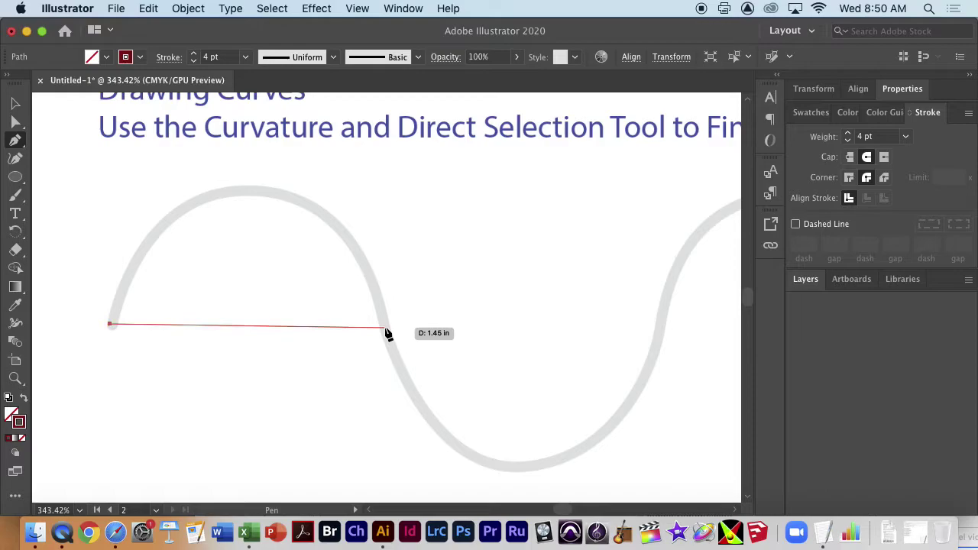
drag(385, 331, 468, 144)
scroll(413, 364, down, 10)
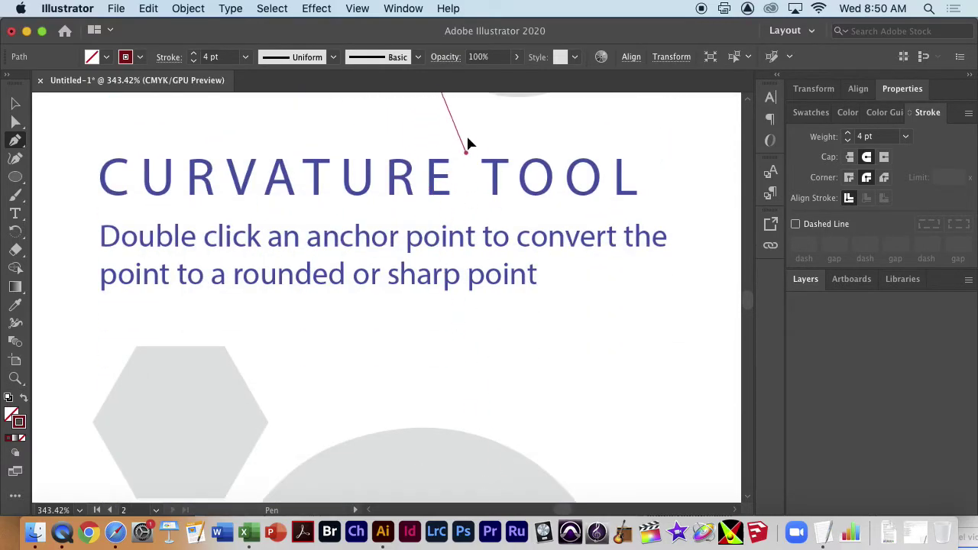
drag(474, 336, 465, 286)
super+click(448, 279)
scroll(382, 263, down, 10)
scroll(363, 252, up, 2)
scroll(372, 257, down, 2)
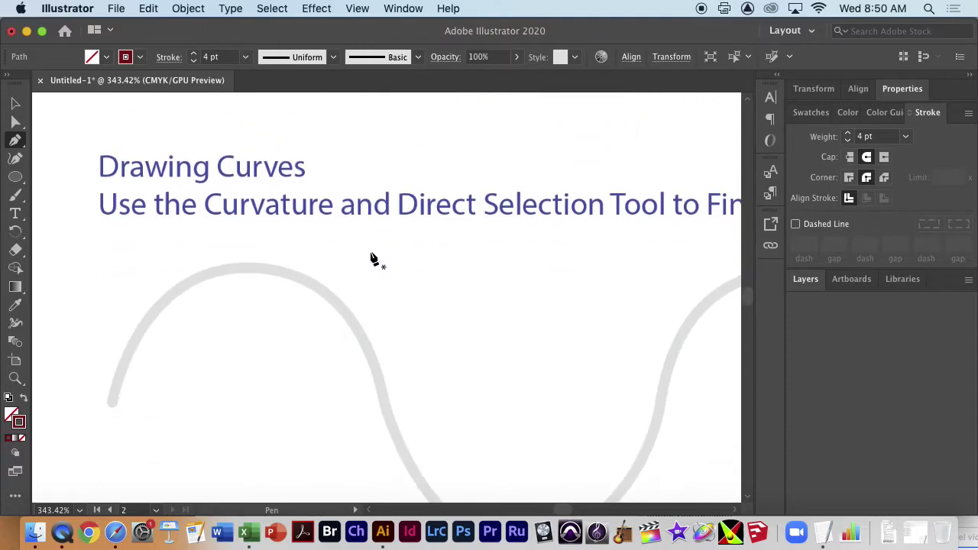
scroll(372, 259, down, 2)
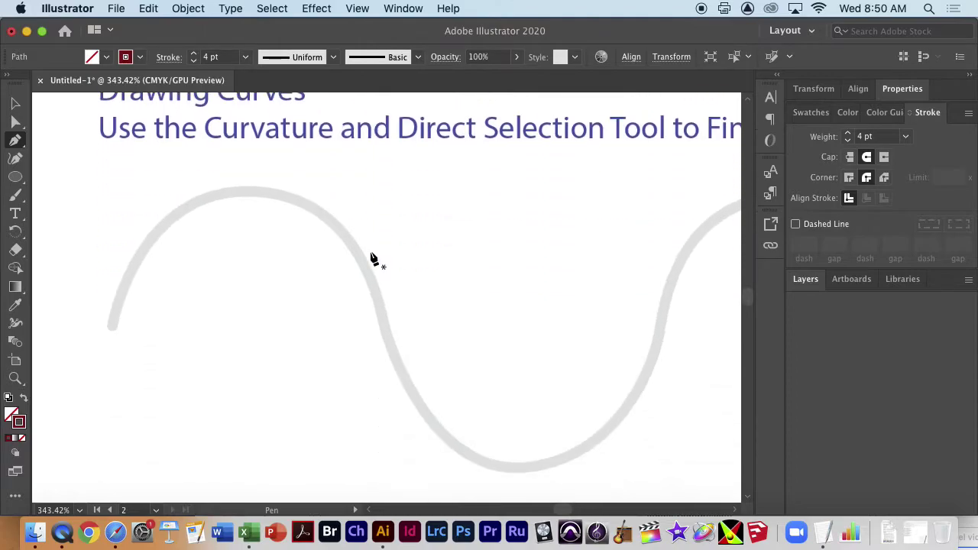
- Trace the first hump of the Drawing Curves guide with curved Pen segments, continuing partway down its falling side
click(110, 325)
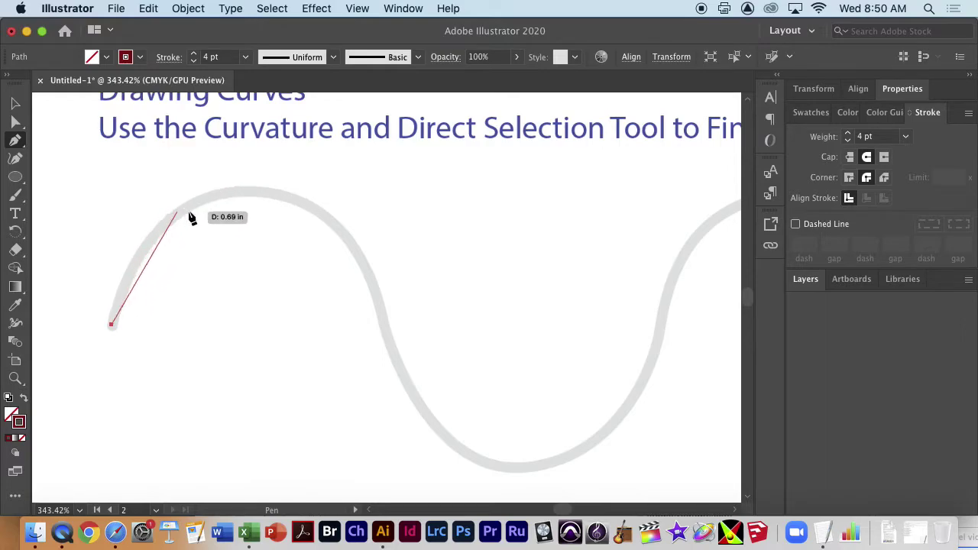
mouse_move(246, 190)
mouse_down()
mouse_move(361, 190)
mouse_move(351, 192)
mouse_up()
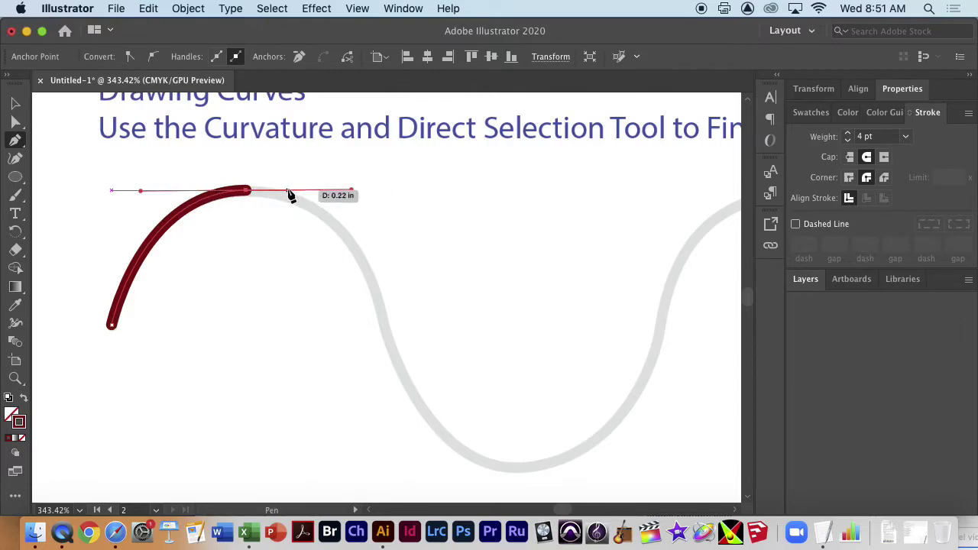
click(374, 289)
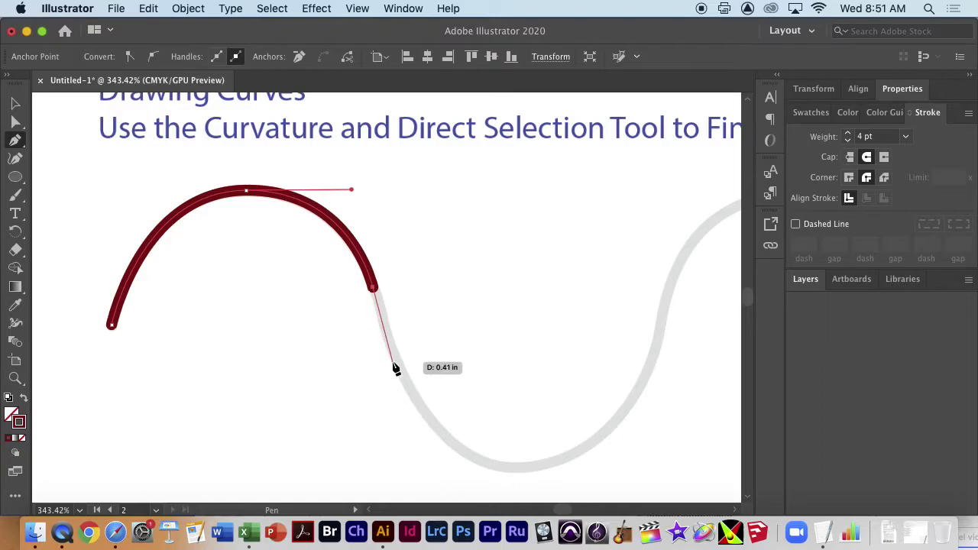
super+click(397, 370)
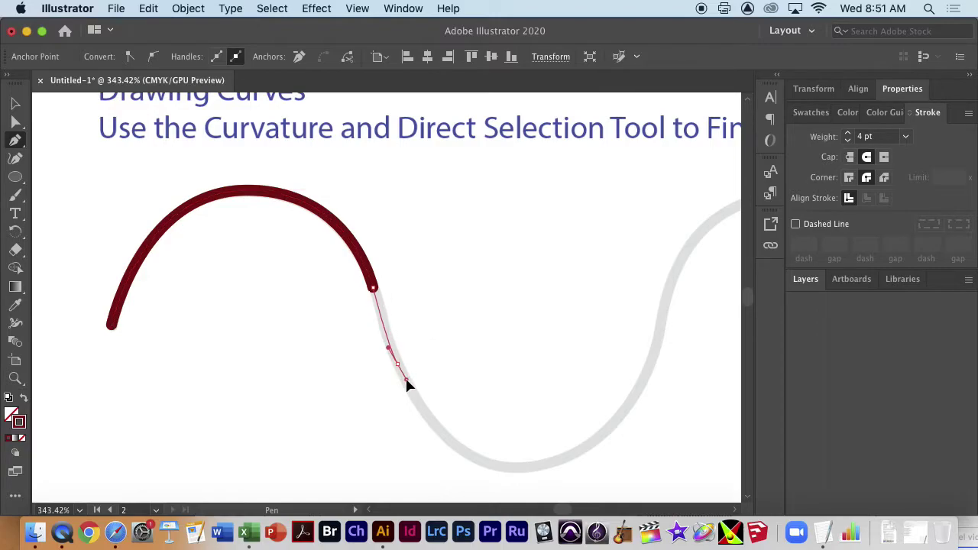
drag(407, 385, 407, 382)
- Continue the Pen path through the first valley and up the slope toward the second hump
drag(486, 464, 539, 476)
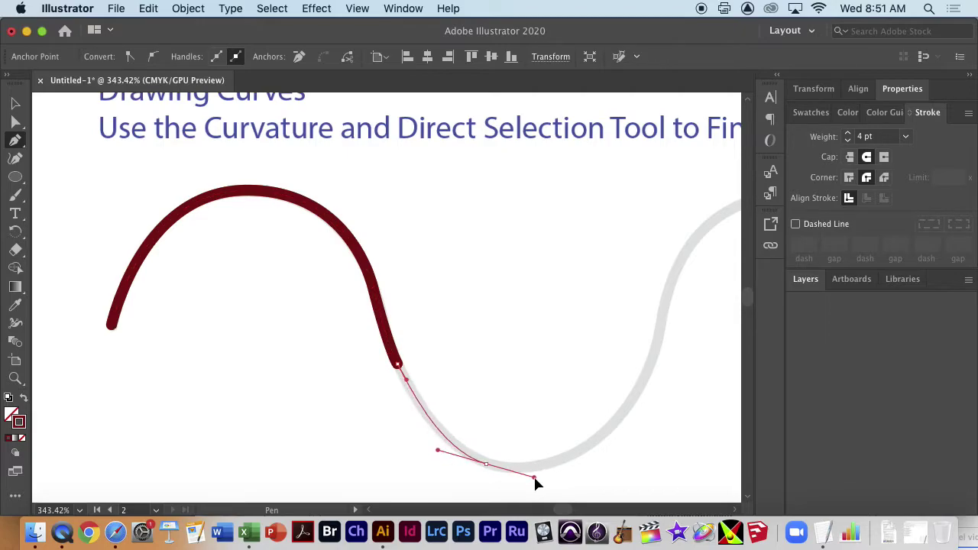
drag(535, 483, 535, 482)
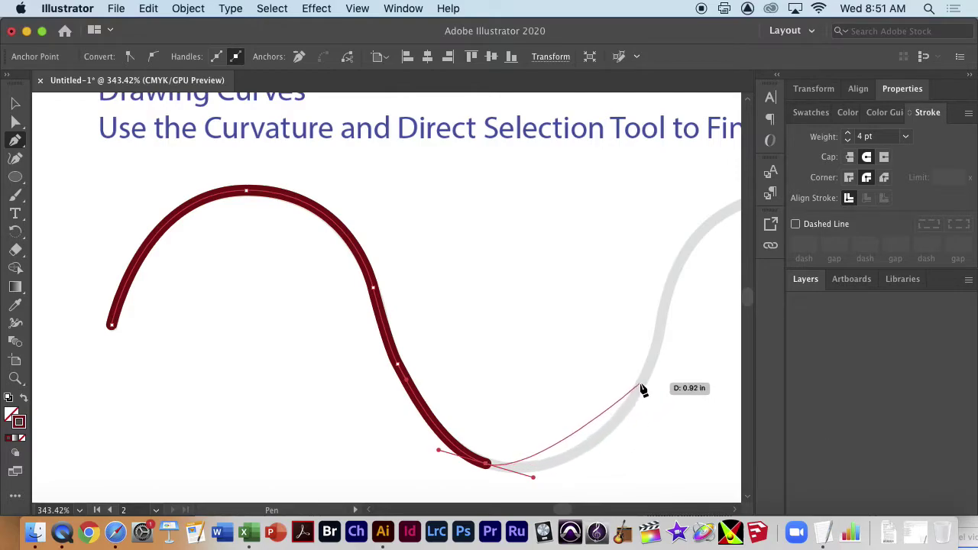
drag(641, 384, 677, 313)
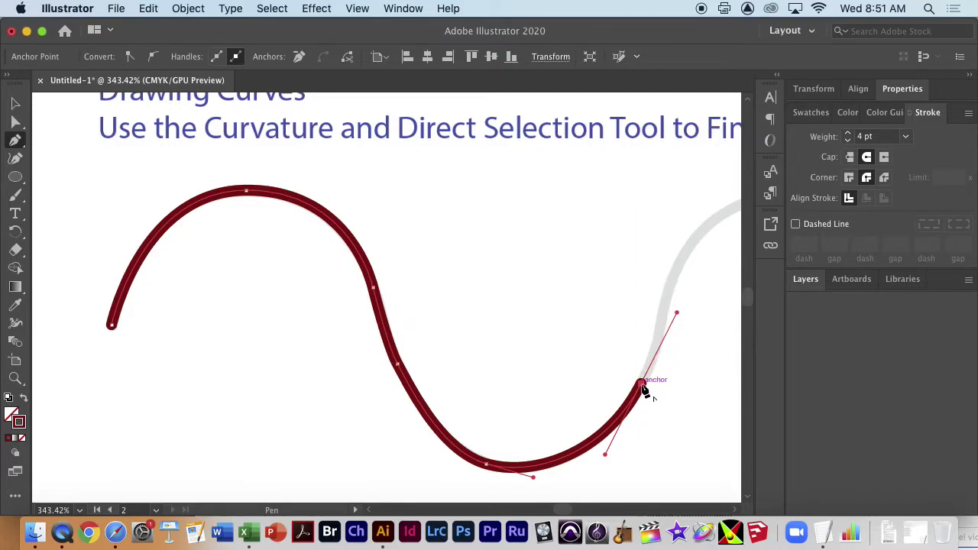
drag(643, 386, 676, 279)
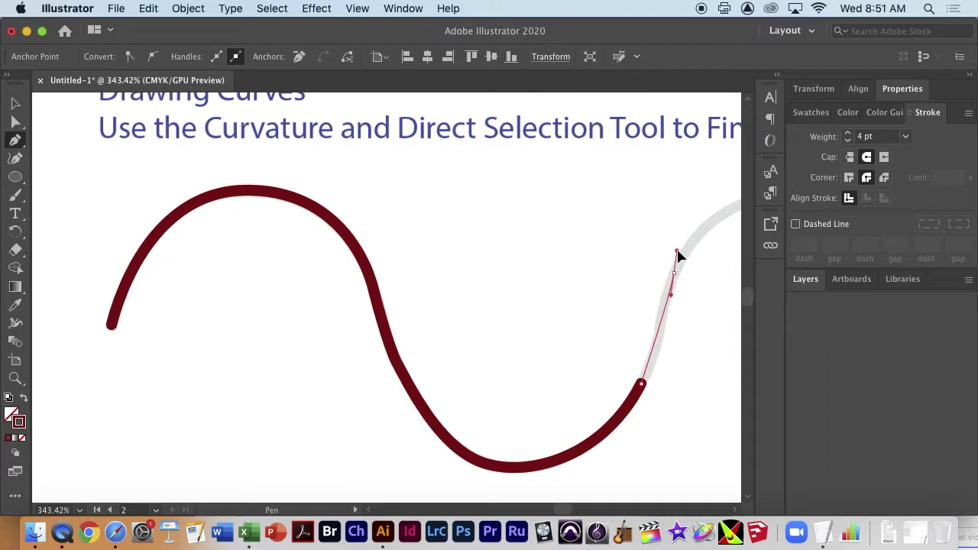
- Trace the second hump with curved Pen segments, from its crest down the falling side
drag(682, 229, 313, 317)
drag(398, 255, 452, 257)
drag(532, 354, 542, 396)
drag(568, 444, 471, 284)
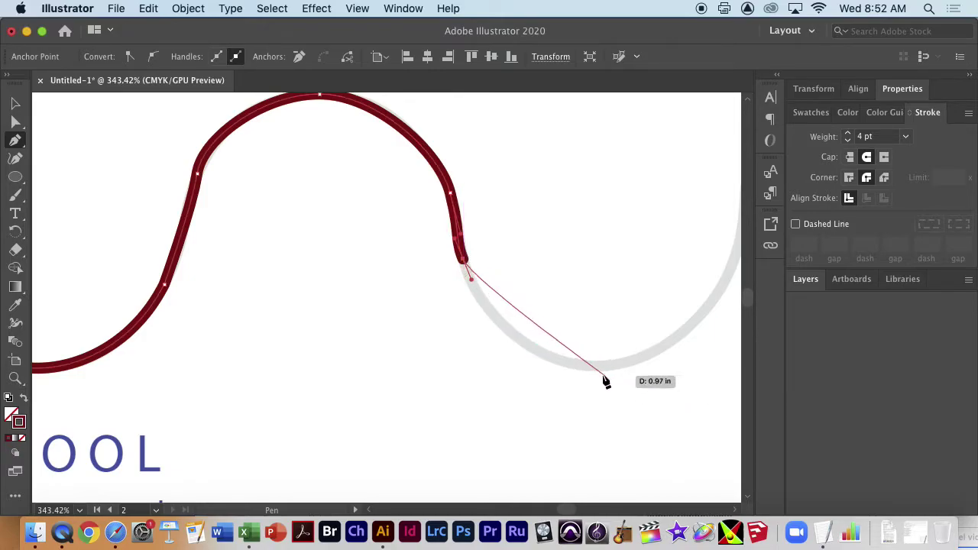
- Trace the second valley and the final rise to the end of the grey guide, and end the path there
drag(597, 369, 430, 452)
drag(486, 389, 497, 359)
drag(512, 257, 537, 265)
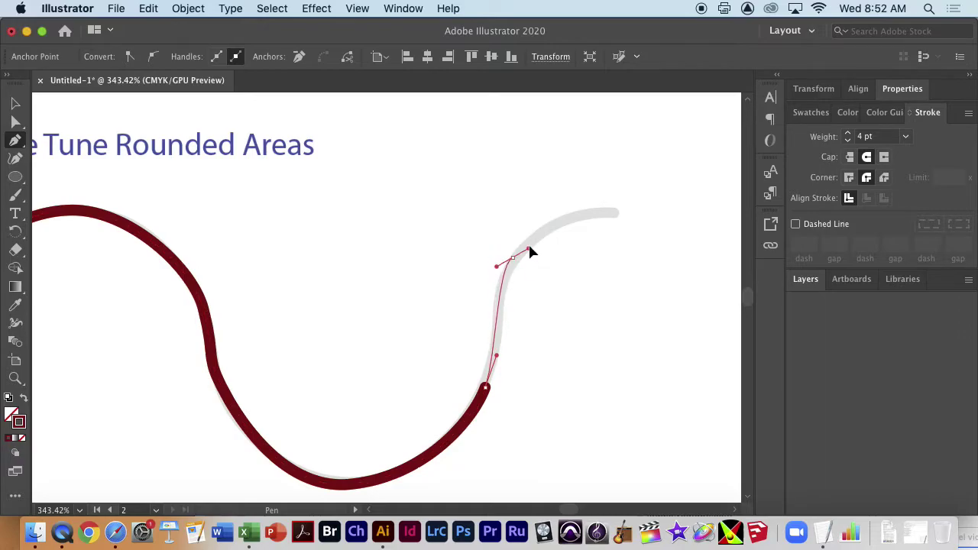
drag(532, 243, 533, 243)
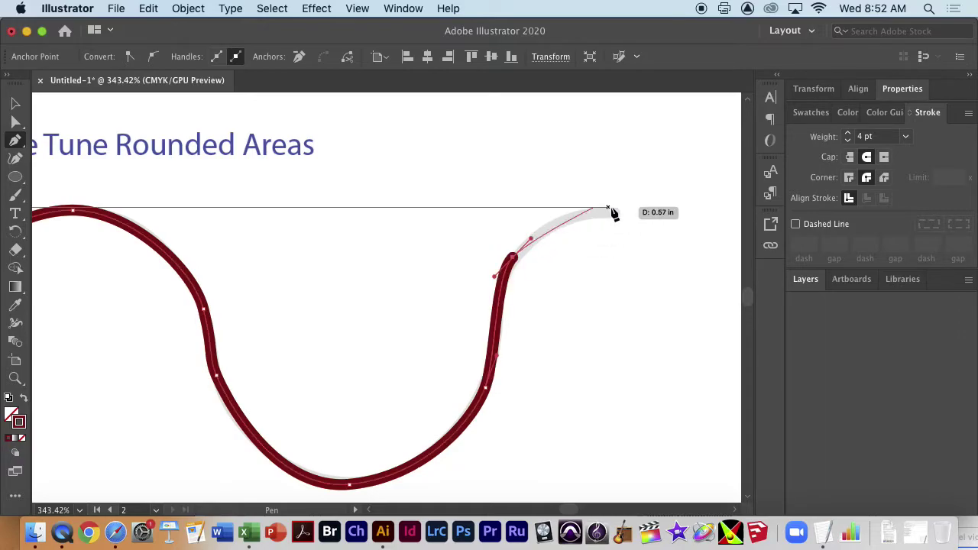
drag(614, 213, 560, 169)
key(Escape)
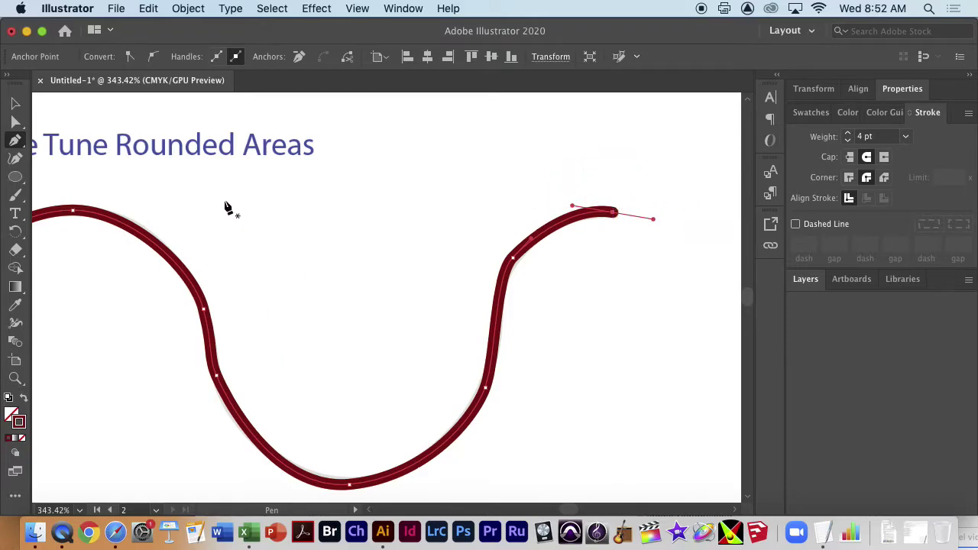
- Move the anchor point at the bend of the final rise closer to the grey guide with the Direct Selection tool
click(14, 121)
click(594, 313)
click(515, 267)
drag(517, 273, 830, 296)
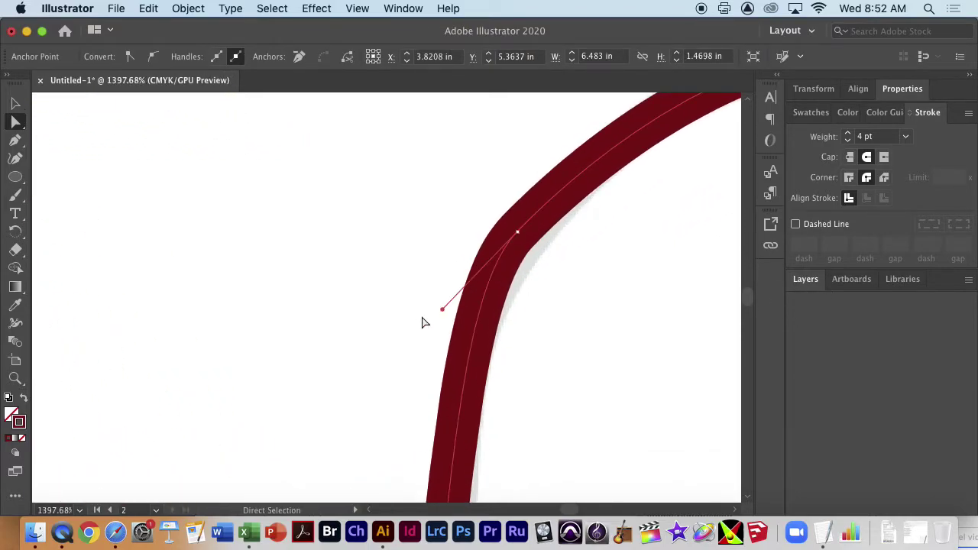
mouse_move(517, 231)
mouse_down()
mouse_move(532, 243)
mouse_move(520, 245)
mouse_move(529, 241)
mouse_up()
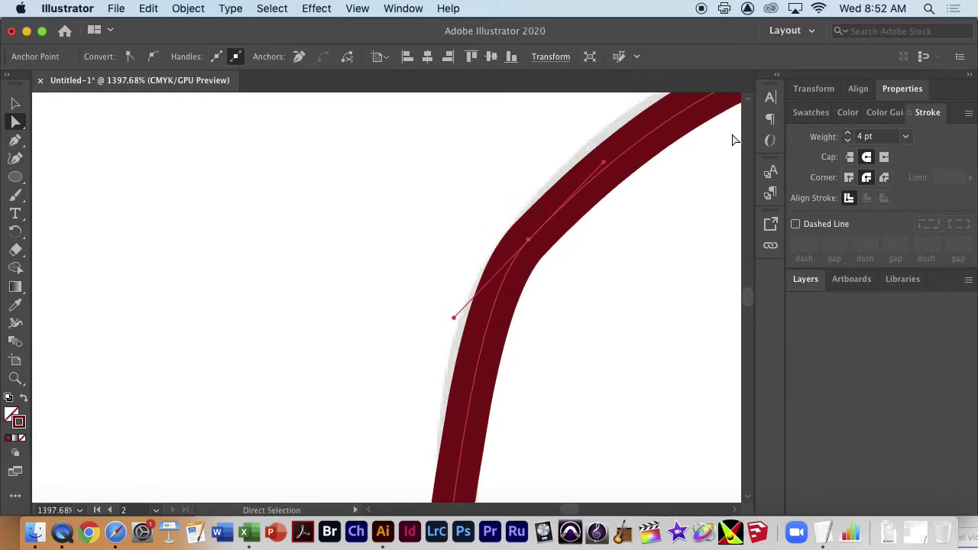
- Set the curve's stroke weight to 2 pt and realign the final bend's anchor point and direction handle with the guide
click(894, 89)
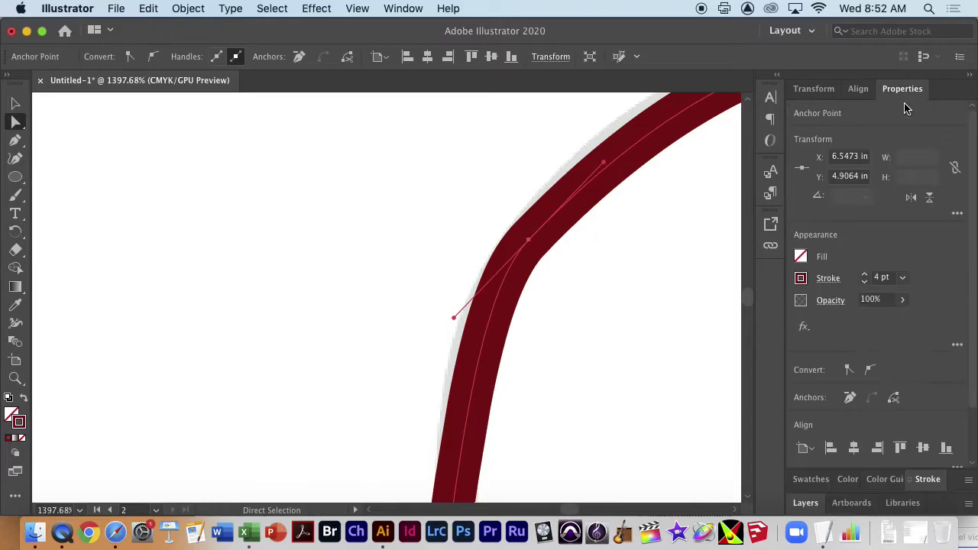
click(866, 281)
click(866, 281)
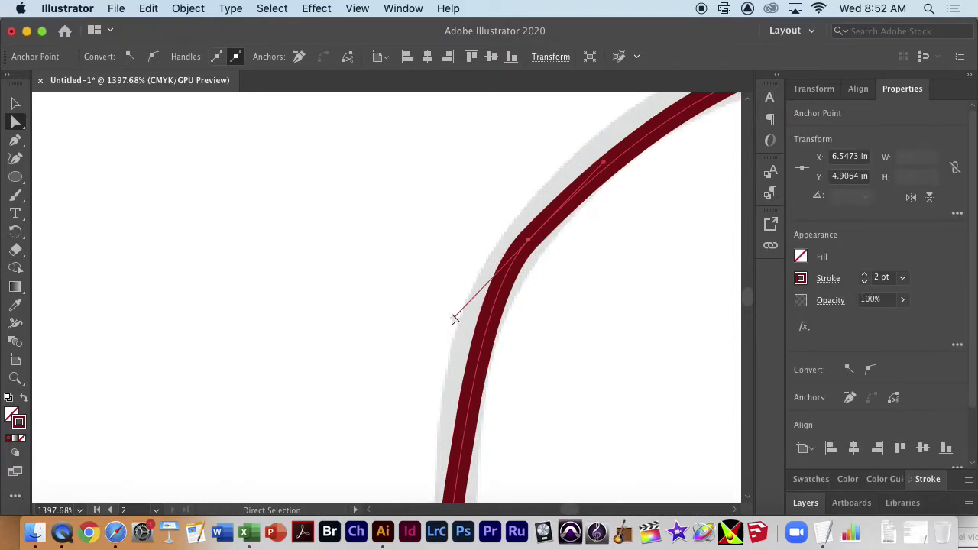
drag(606, 167, 597, 154)
drag(528, 242, 522, 246)
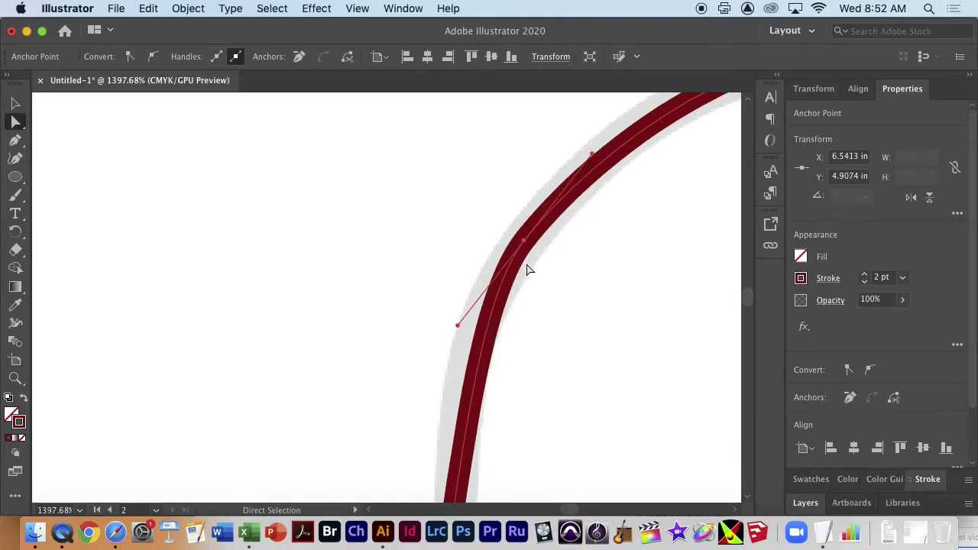
- Adjust the direction handles of the path's end point and the final bend so the last rise follows the guide smoothly
drag(505, 427, 518, 100)
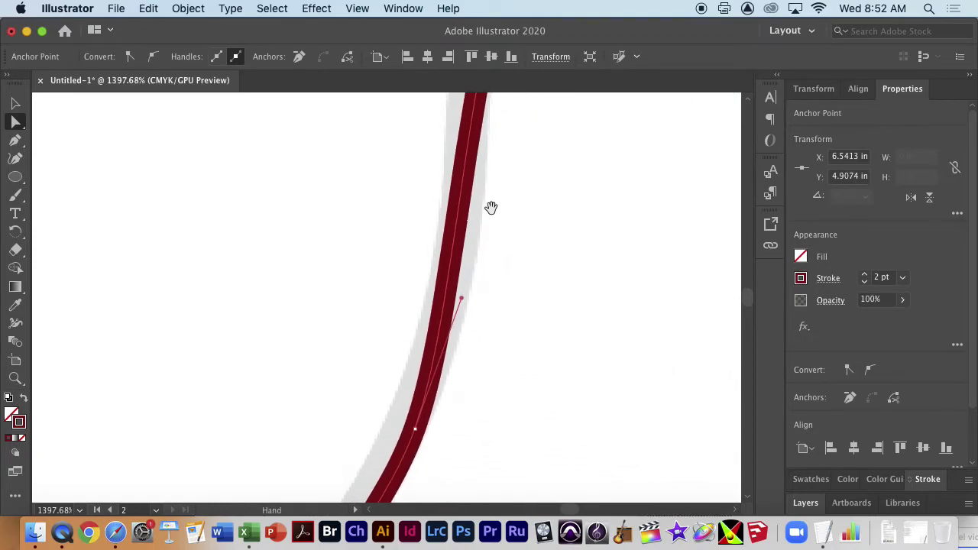
key(super+minus)
key(super+minus)
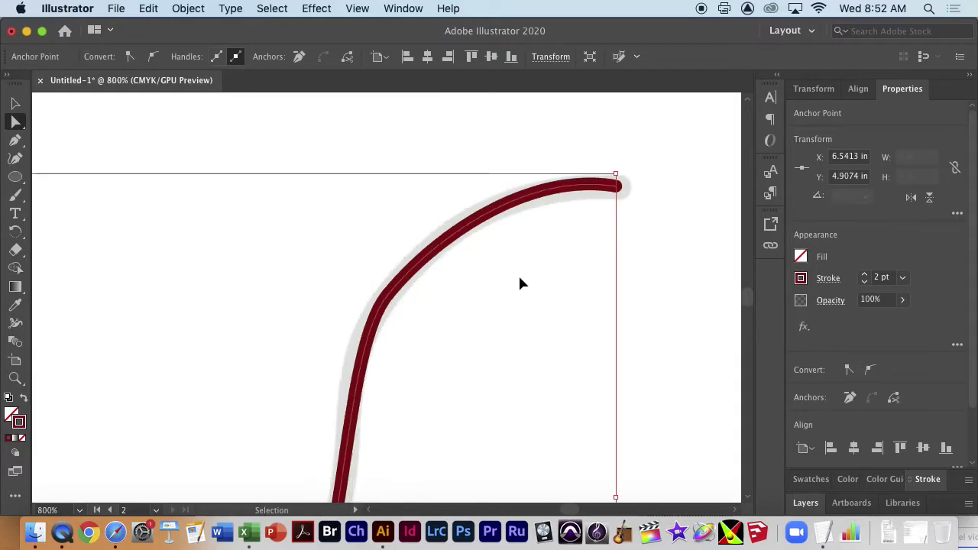
key(super+minus)
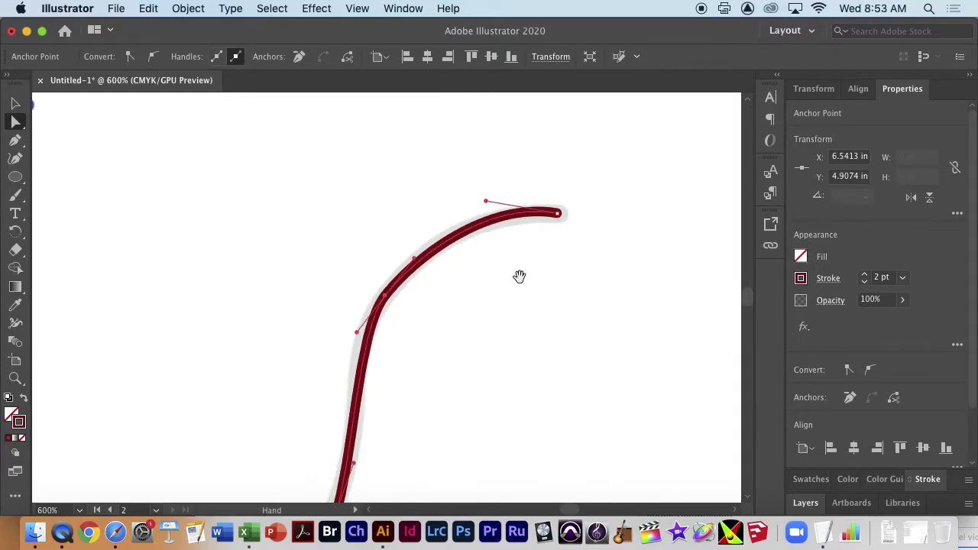
drag(525, 277, 593, 206)
drag(518, 178, 512, 189)
drag(444, 234, 469, 209)
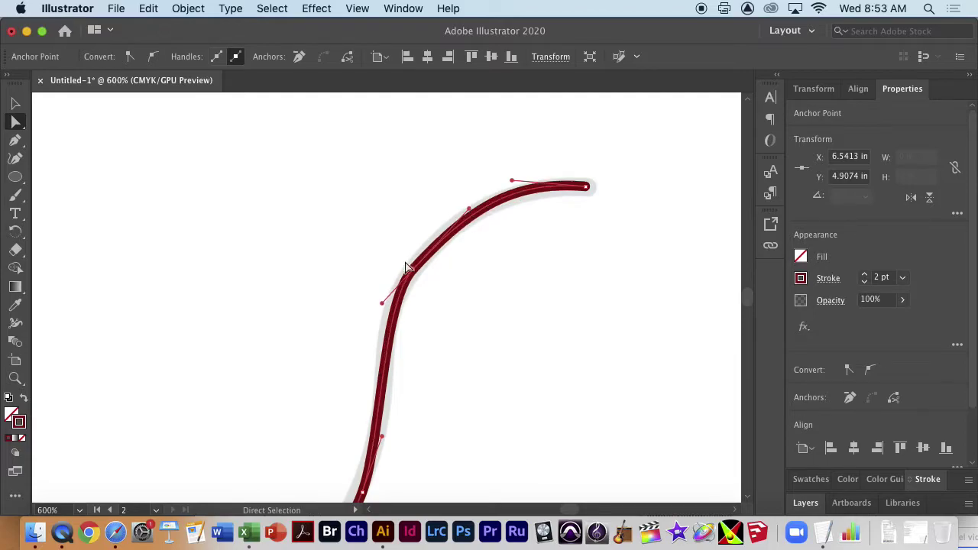
drag(388, 301, 362, 319)
drag(441, 243, 461, 224)
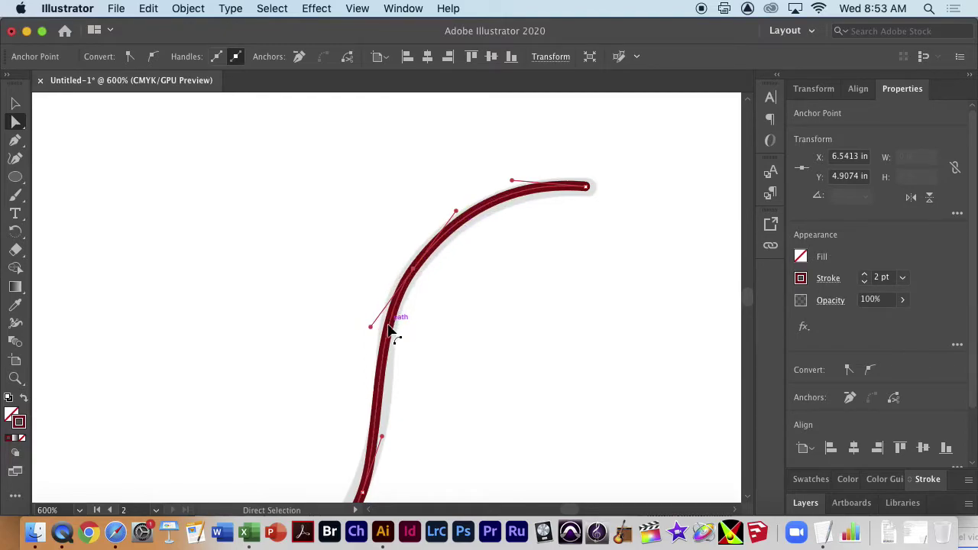
drag(405, 459, 449, 326)
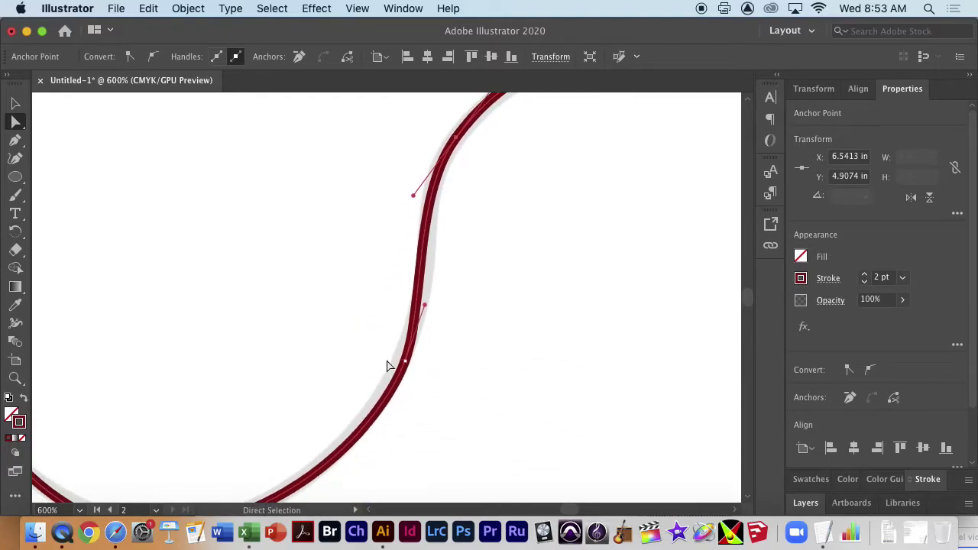
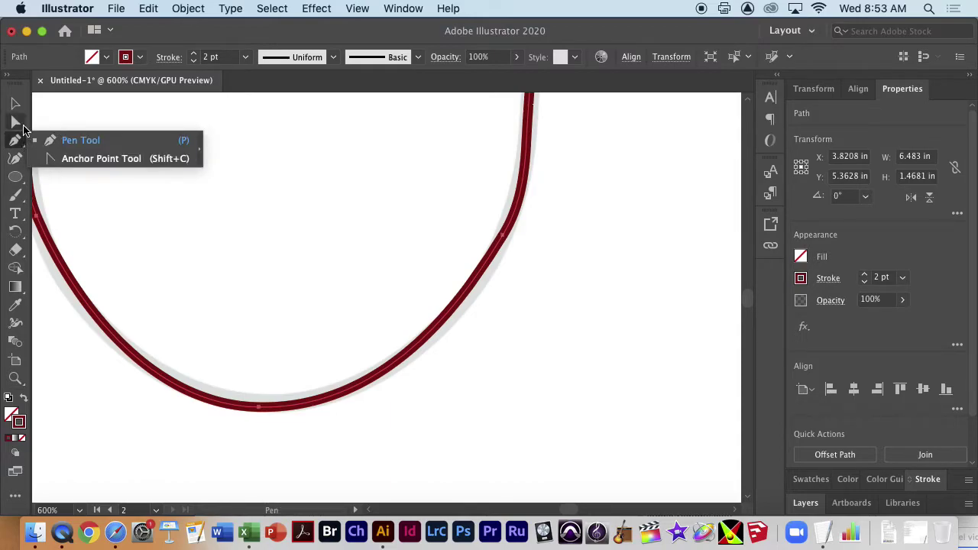
- Select the curve and add an anchor point midway up the rising side of the second valley
click(15, 122)
click(15, 141)
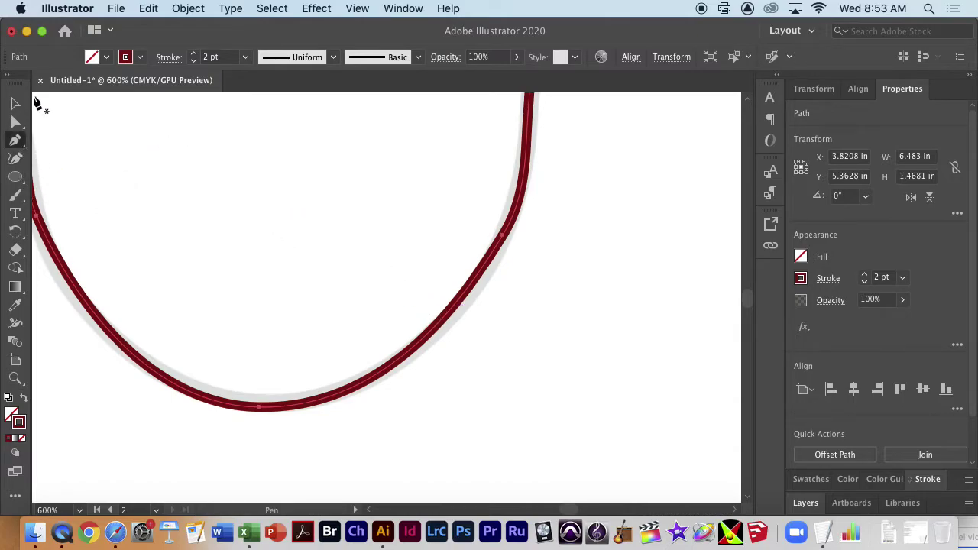
click(15, 104)
click(533, 474)
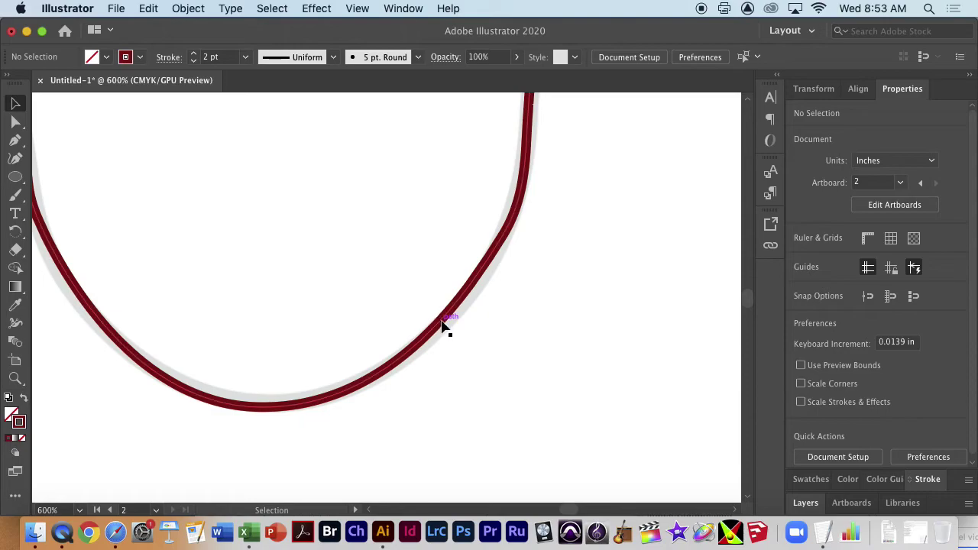
click(447, 327)
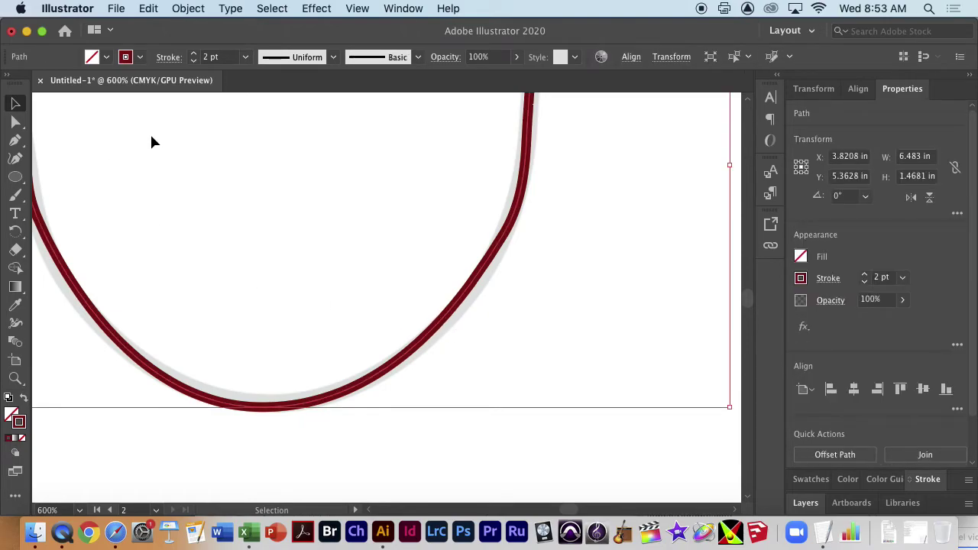
key(plus)
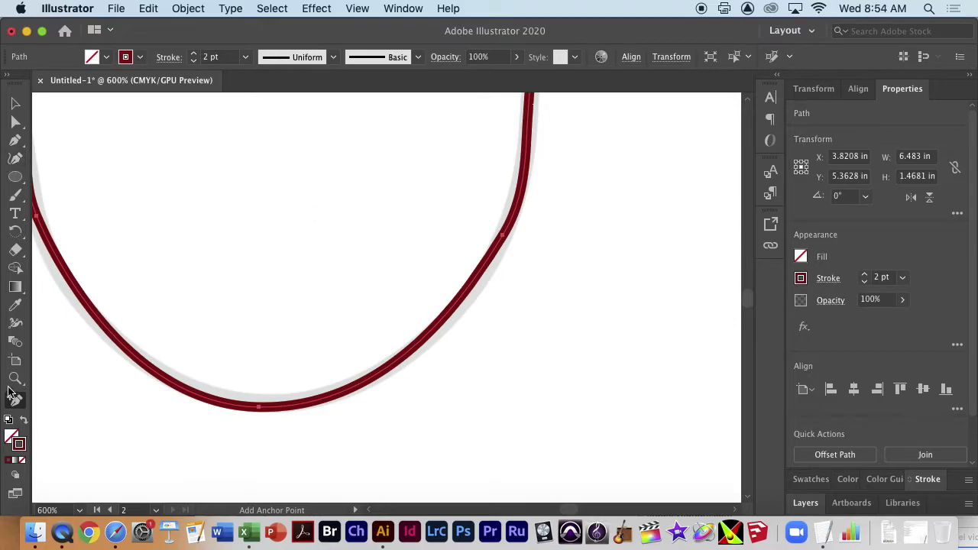
click(415, 348)
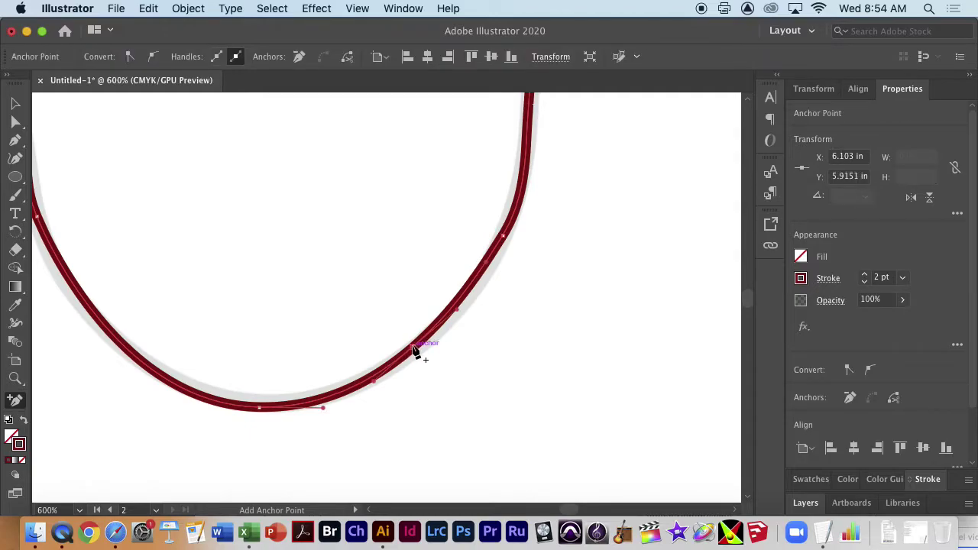
- Delete the added anchor point from the second valley and add a new one on the remaining segment
key(minus)
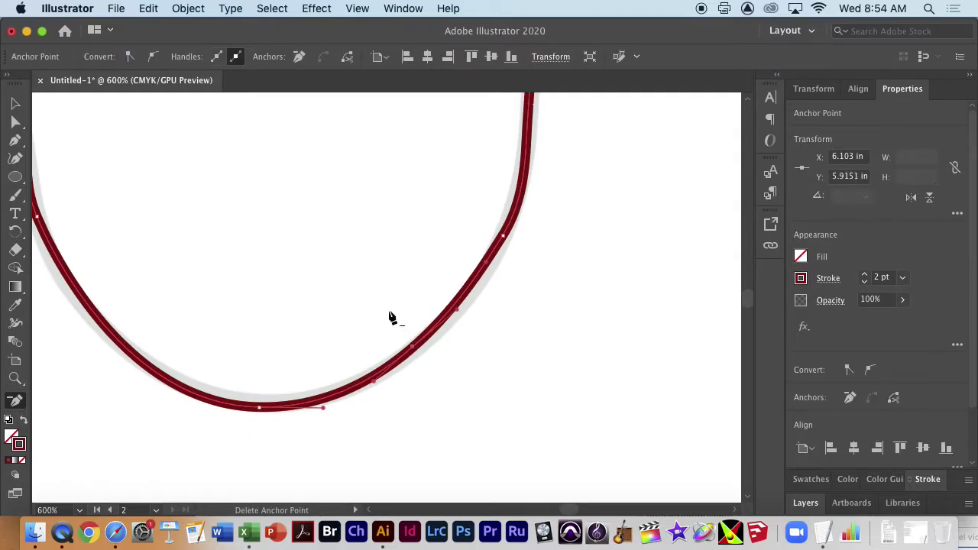
click(413, 351)
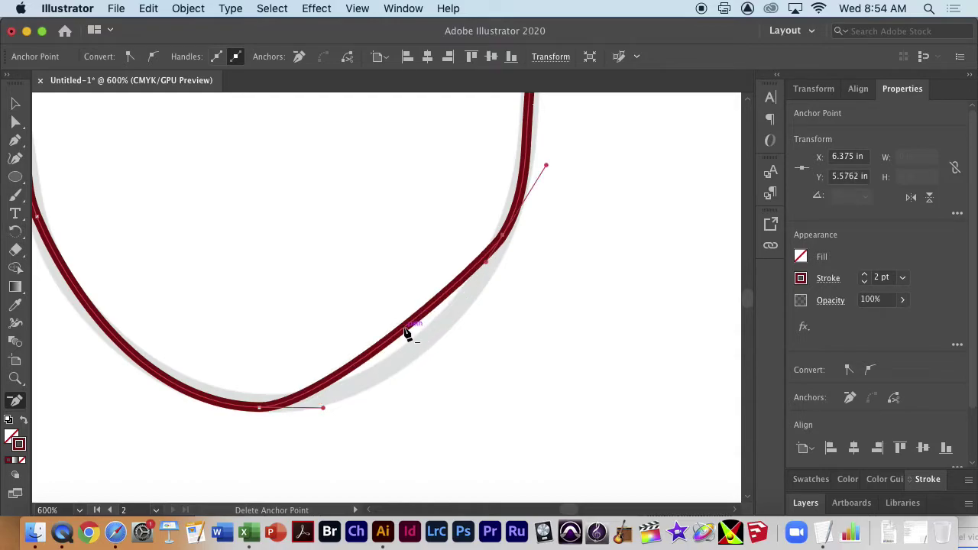
key(plus)
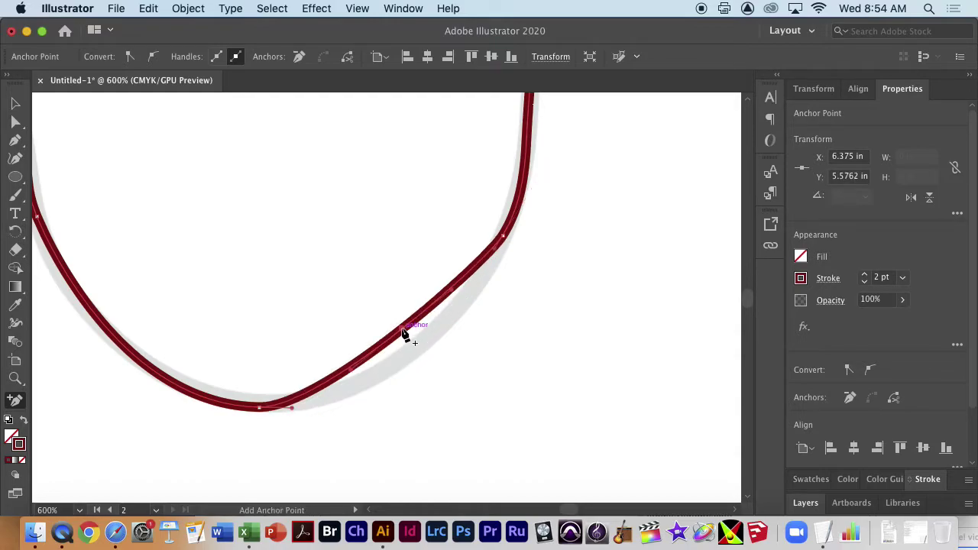
- Move the added anchor point on the second valley's rising side outward onto the guide with Direct Selection
key(minus)
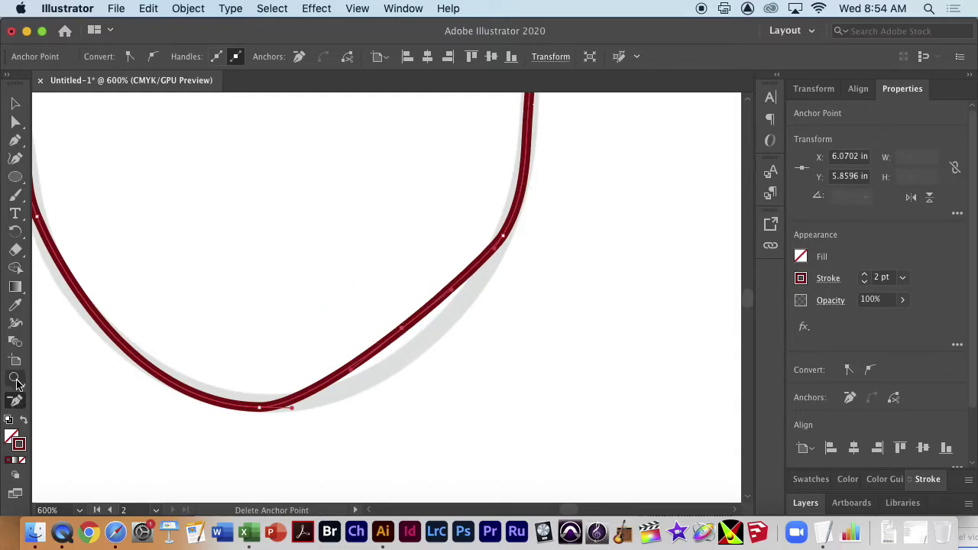
click(405, 332)
key(a)
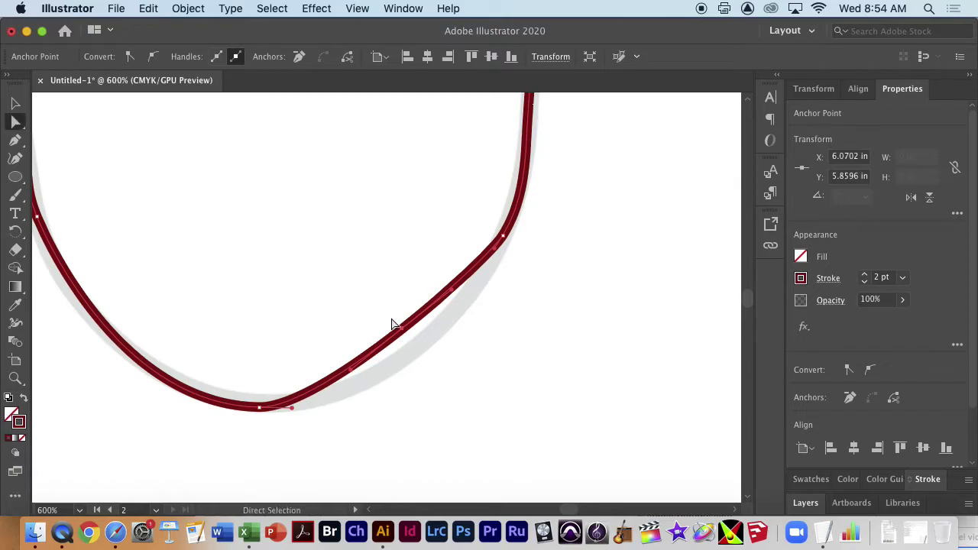
click(16, 128)
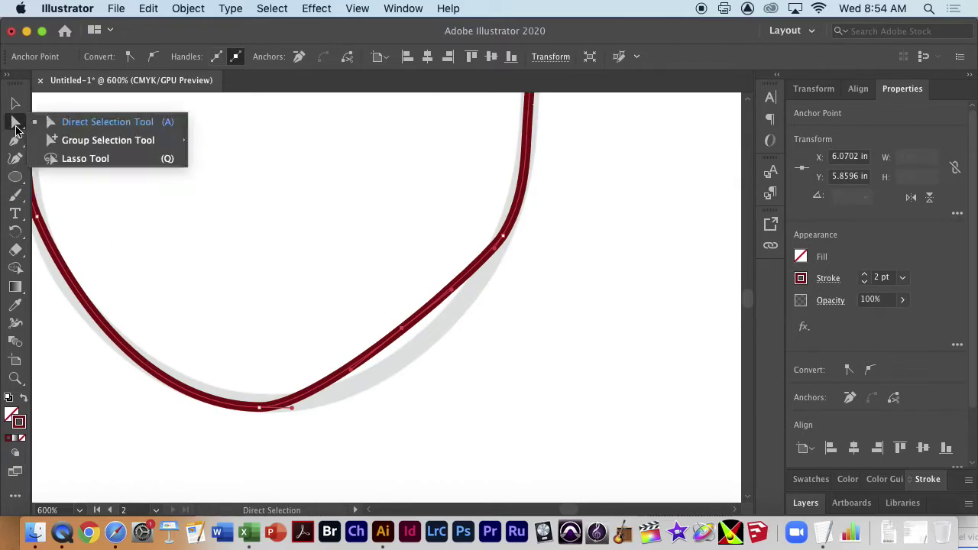
click(148, 125)
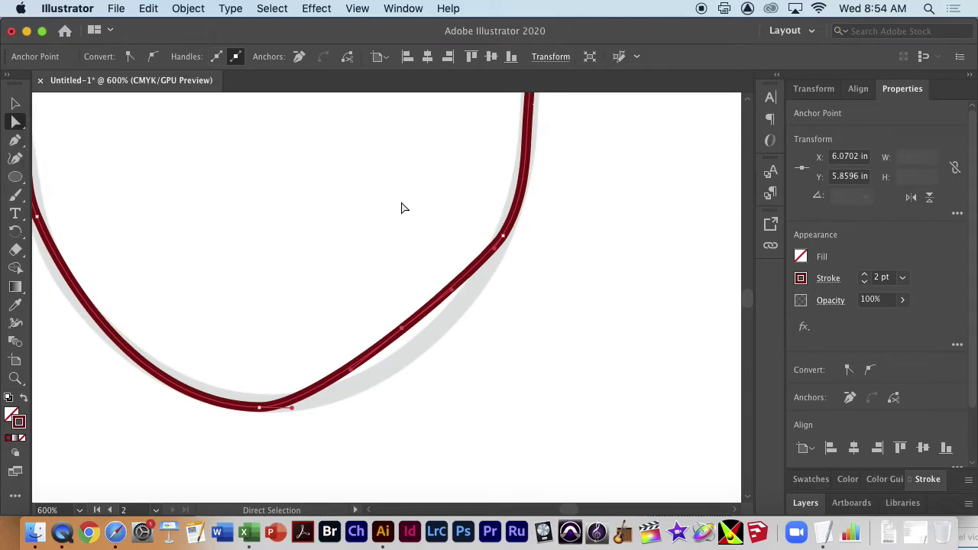
click(400, 207)
click(403, 331)
drag(405, 335, 421, 348)
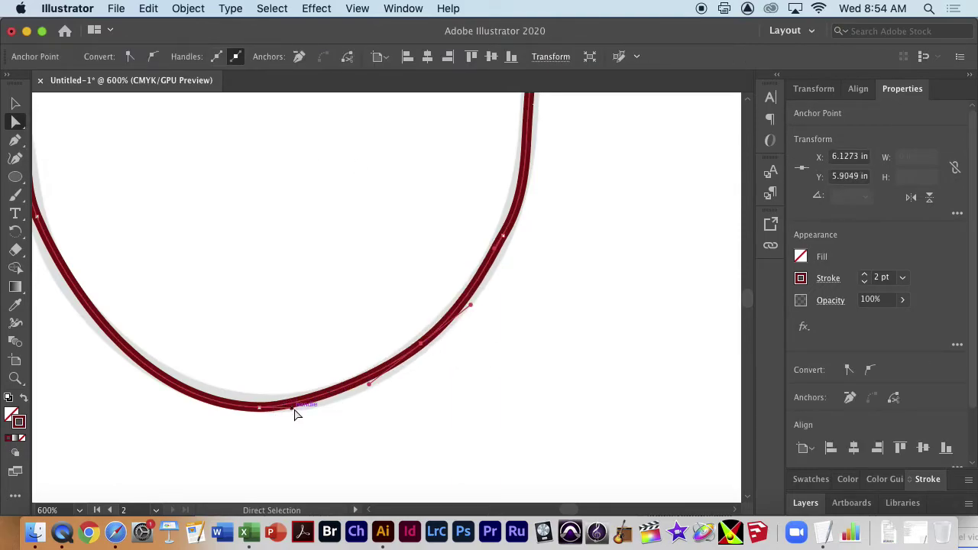
- Realign the second valley's bottom anchor point, and adjust the anchor point and direction handles of the bend above its rising side
click(306, 412)
drag(262, 408, 303, 399)
click(503, 239)
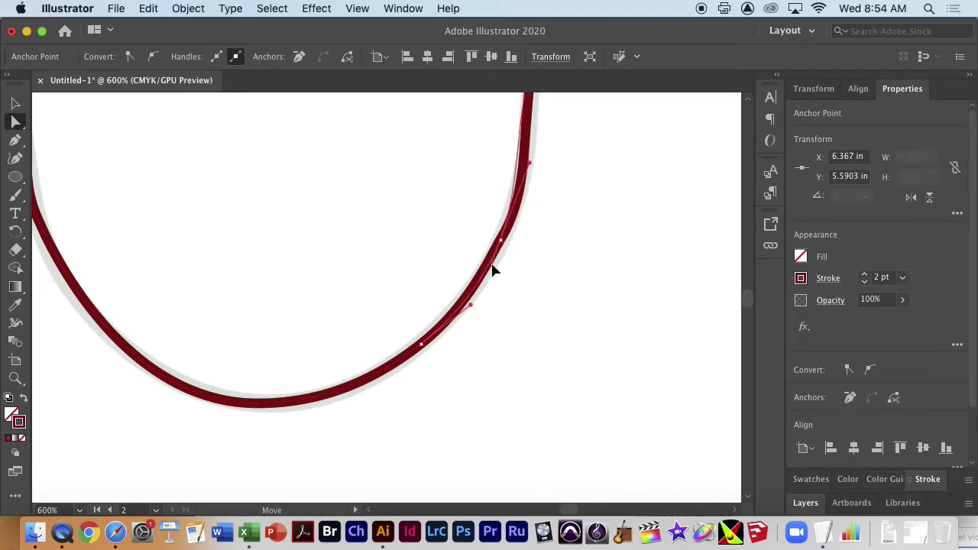
drag(489, 273, 491, 272)
drag(540, 169, 547, 174)
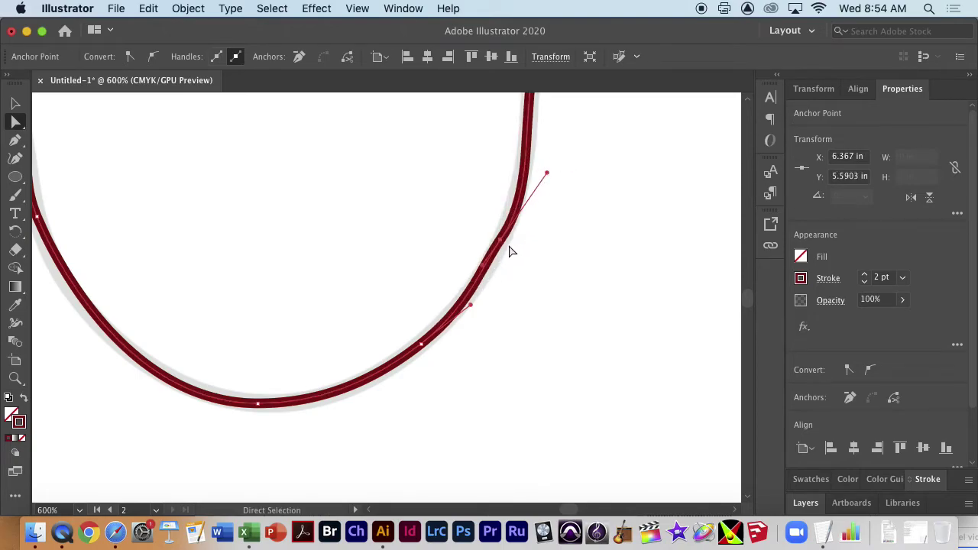
mouse_move(484, 271)
mouse_down()
mouse_move(497, 275)
mouse_move(503, 241)
mouse_up()
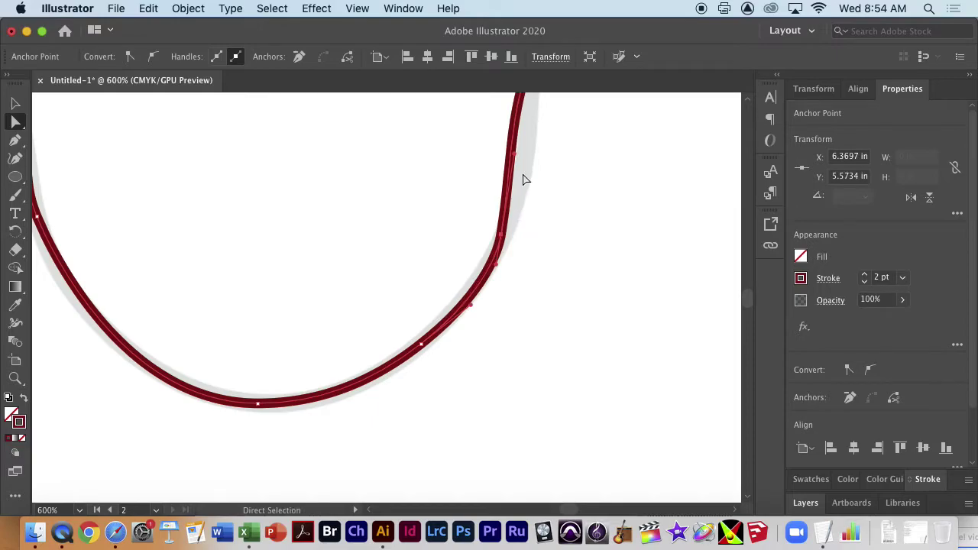
drag(517, 155, 542, 159)
- Move the anchor point on the second valley's falling side down along the guide and adjust the valley bottom's direction handle to match
scroll(472, 329, left, 5)
scroll(677, 317, up, 3)
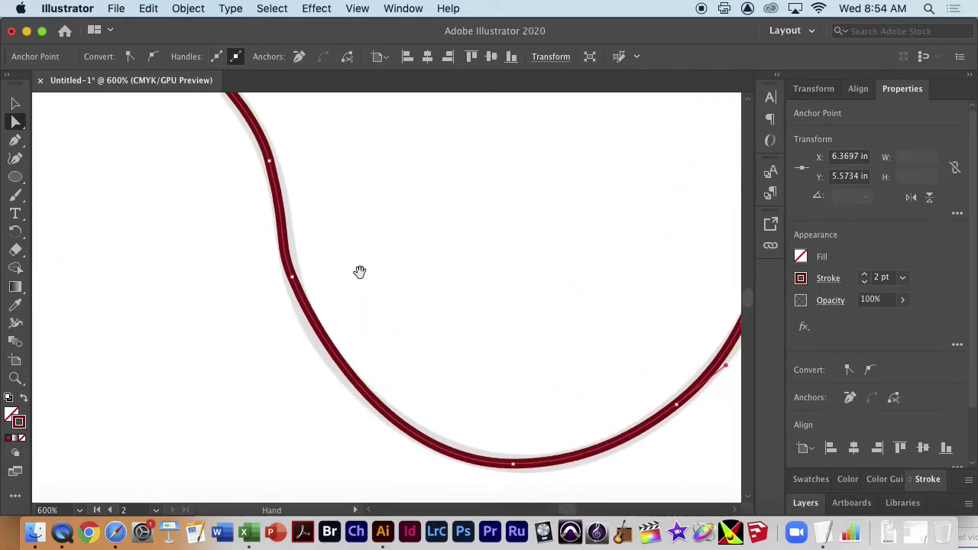
scroll(362, 275, left, 1)
click(344, 302)
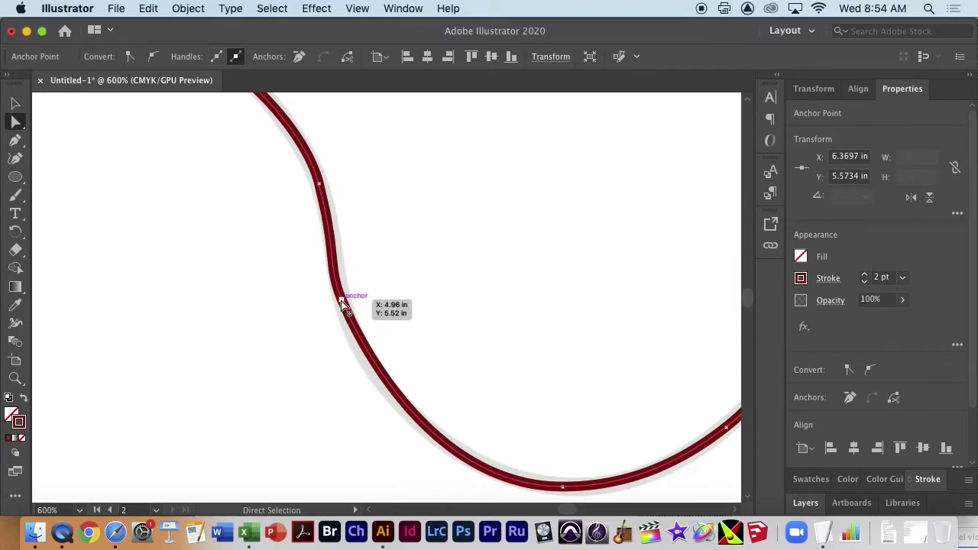
drag(344, 304, 353, 336)
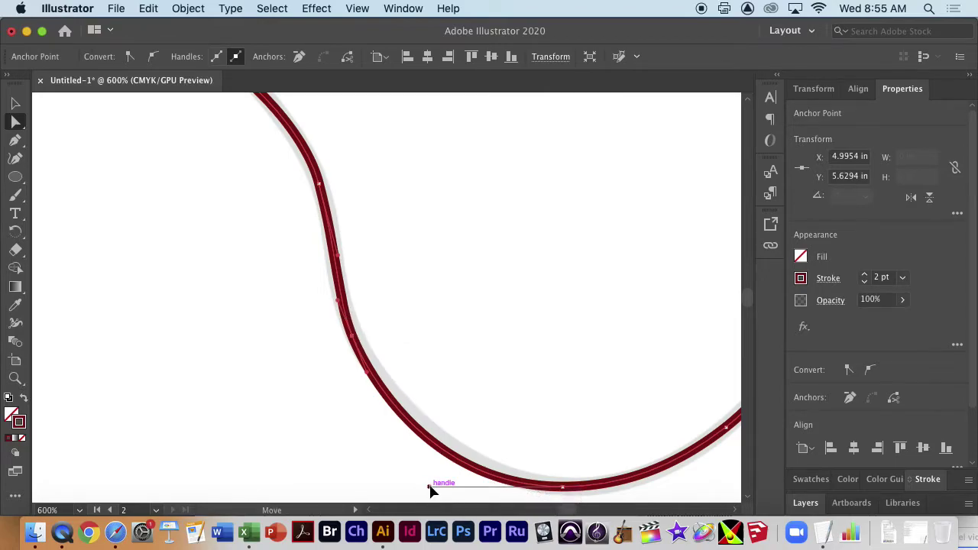
drag(429, 487, 432, 477)
- Realign the anchor point and direction handle on the second hill's falling side with the guide
drag(298, 184, 470, 324)
click(480, 335)
key(super+z)
drag(487, 397, 493, 388)
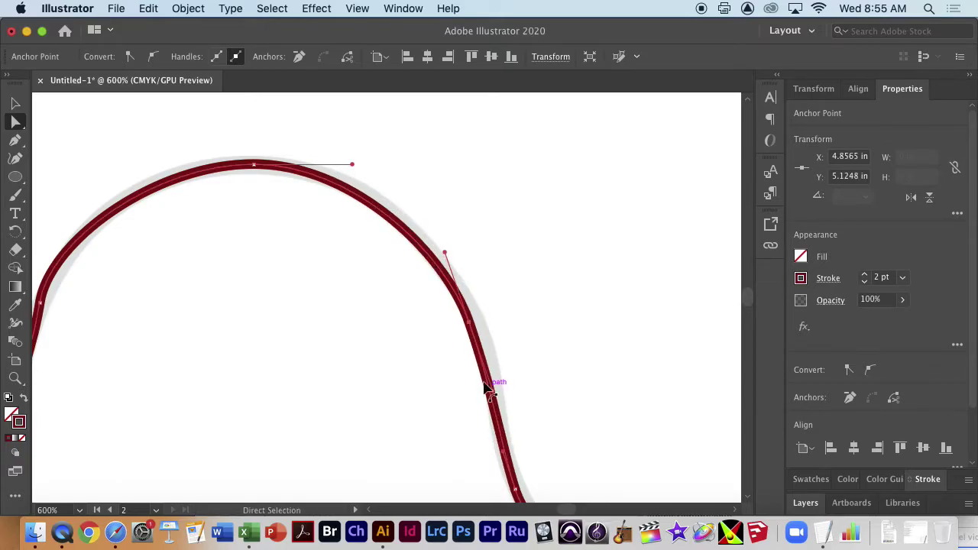
drag(480, 327, 489, 329)
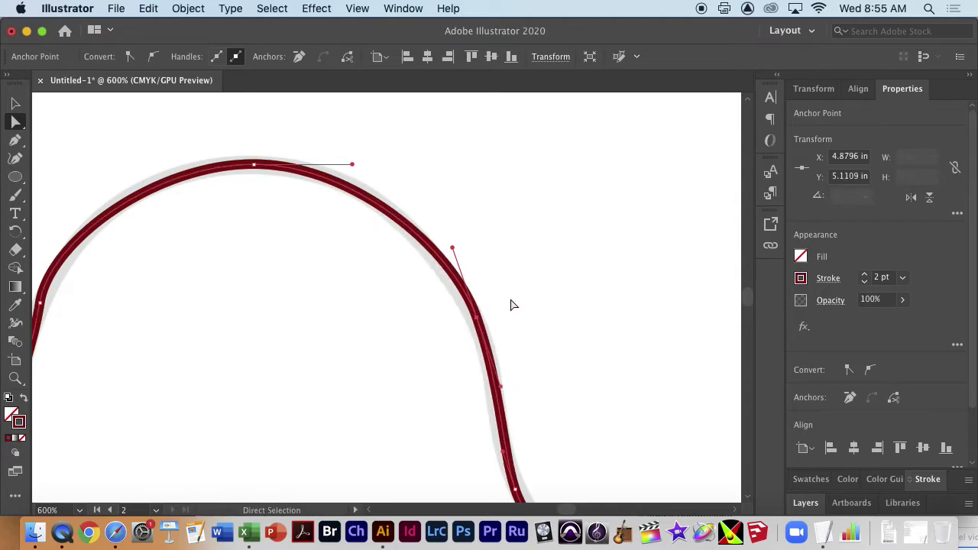
- Adjust the anchor point and both direction handles on the second hill's rising side so the bend follows the guide
drag(484, 238, 557, 269)
drag(289, 261, 436, 174)
click(282, 246)
drag(275, 308, 265, 305)
drag(309, 194, 325, 161)
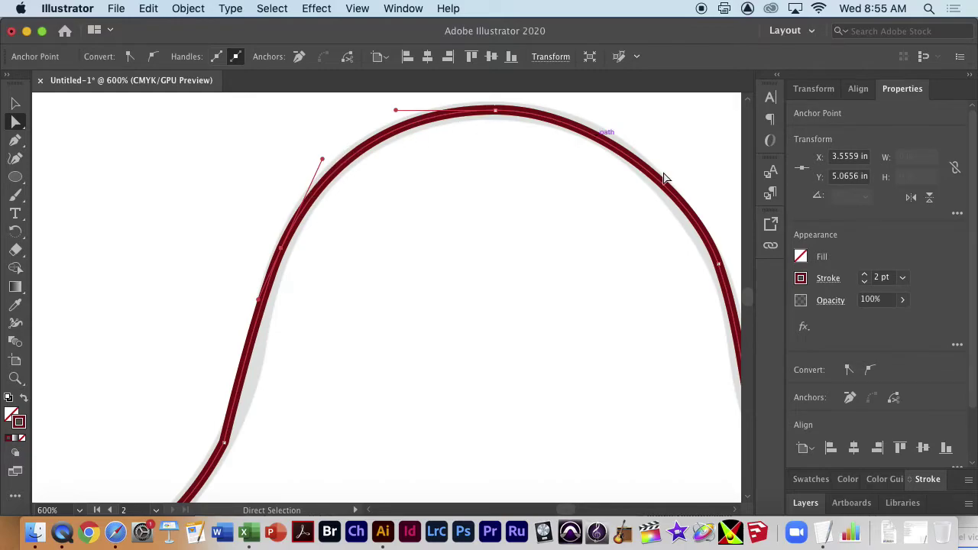
- Try rounding the corner point on the first valley's rising side with a 0.3325 in corner radius
scroll(683, 288, down, 5)
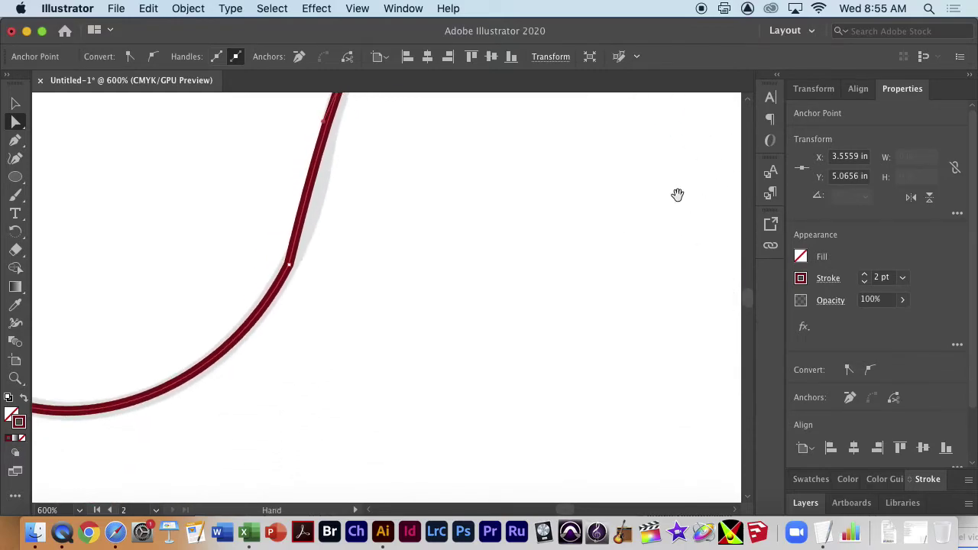
click(291, 267)
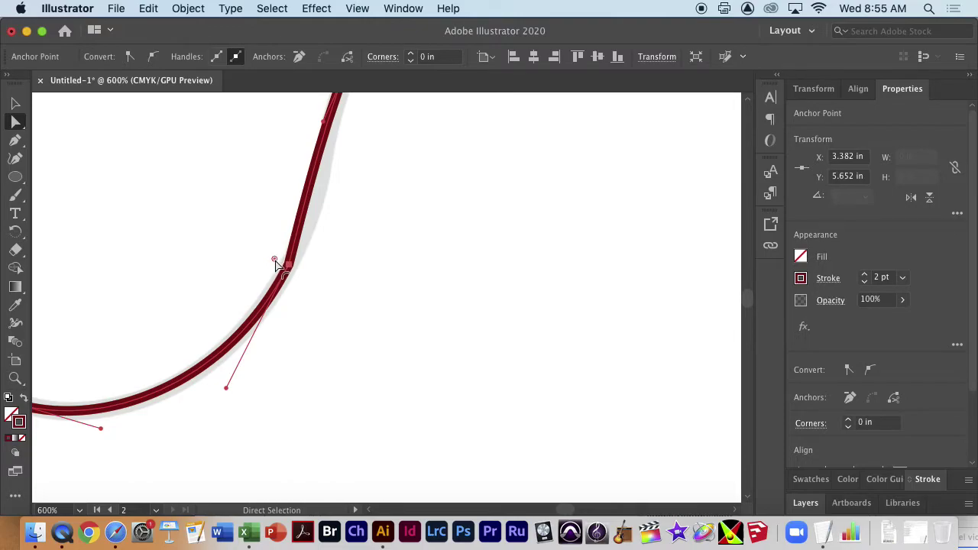
drag(276, 262, 175, 261)
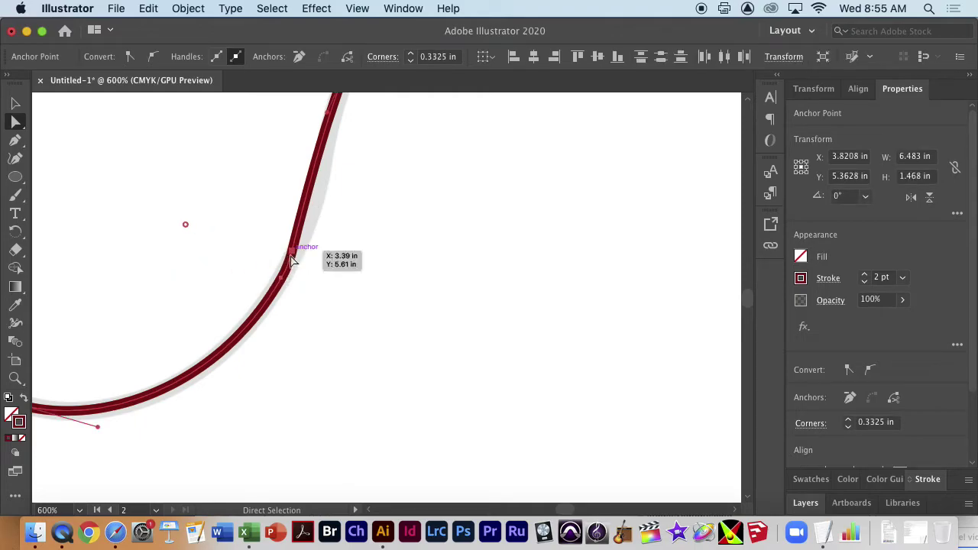
key(super)
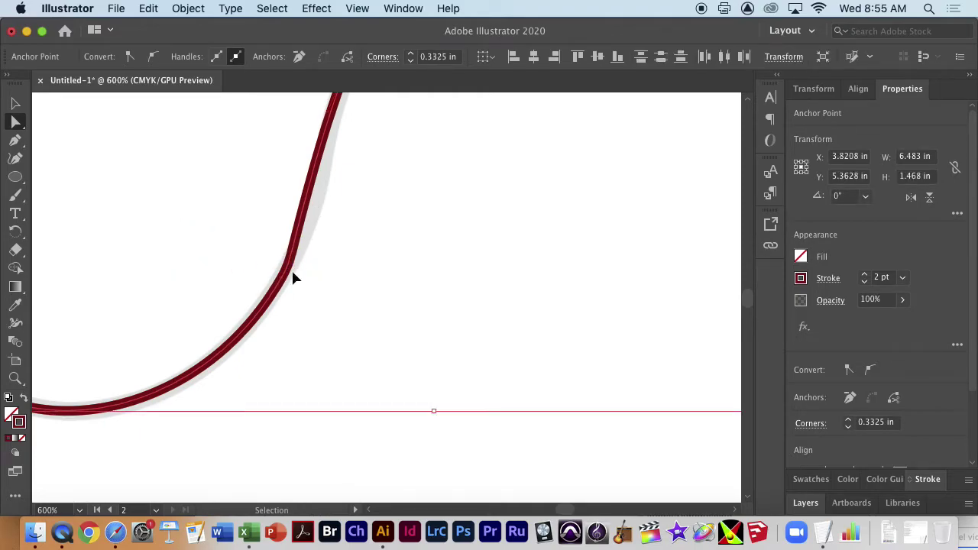
key(super)
- Realign the corner point and handle on the first valley's rising side with the guide, and round the corner into a smooth bend
click(290, 264)
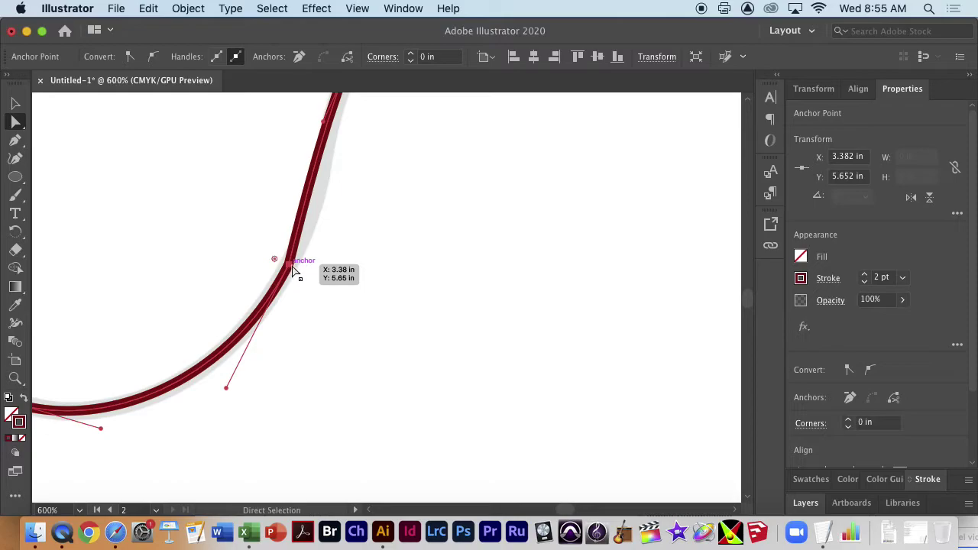
drag(292, 269, 294, 274)
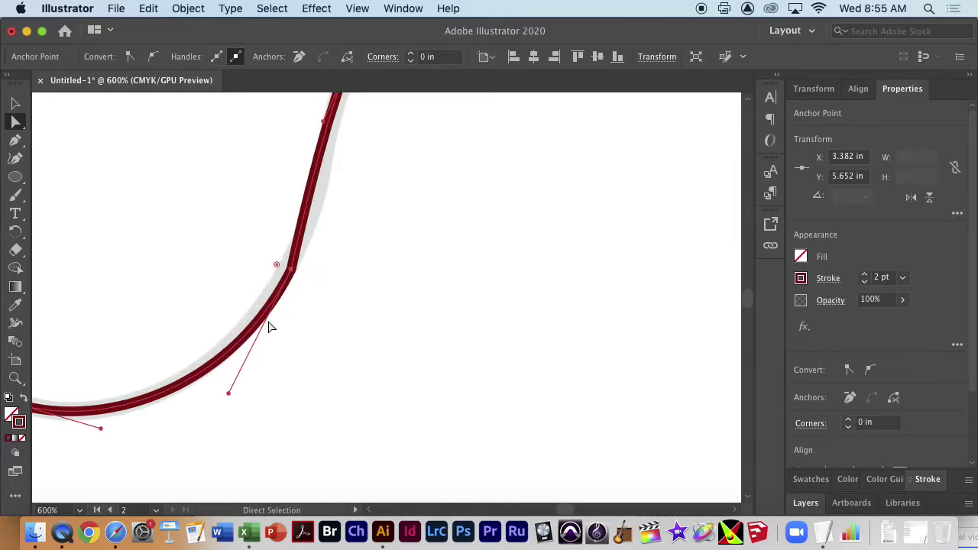
click(252, 375)
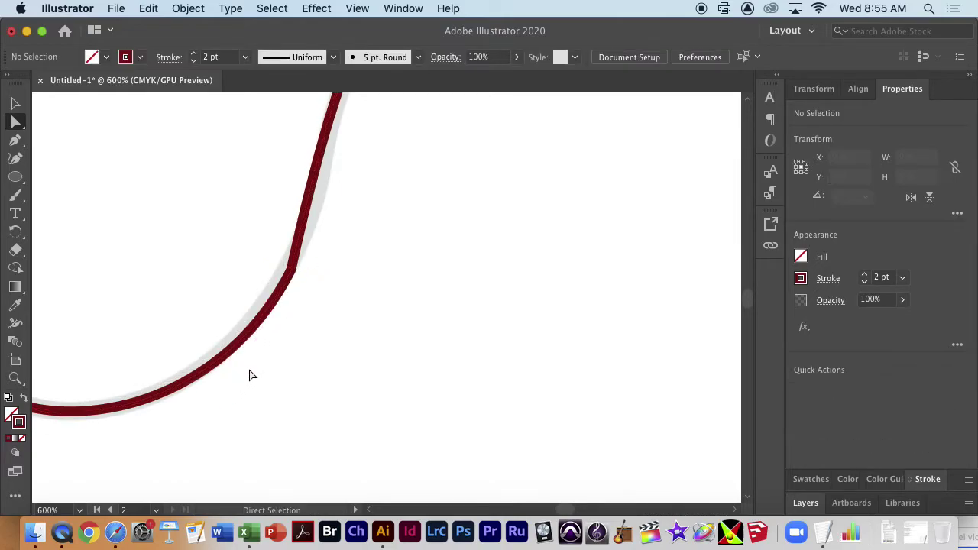
click(294, 272)
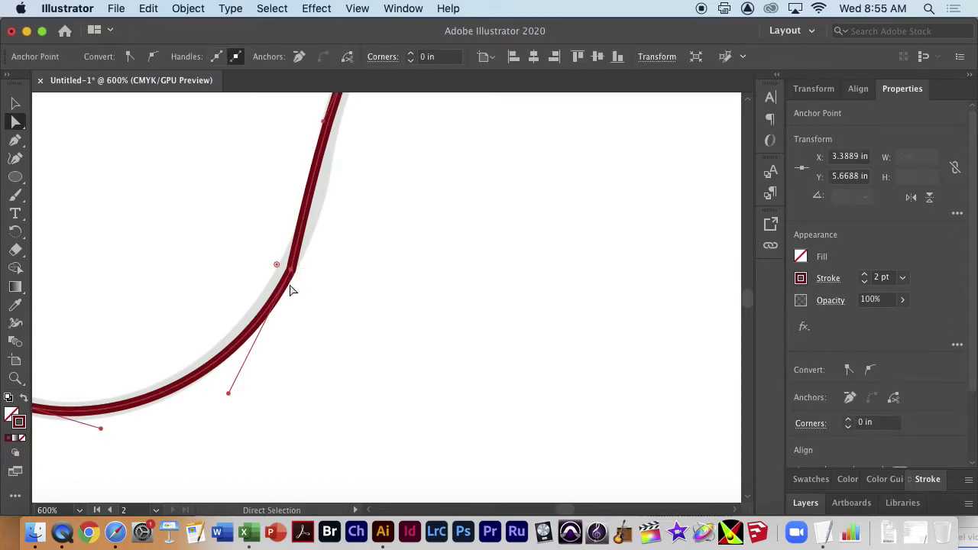
drag(228, 396, 221, 384)
drag(292, 273, 286, 271)
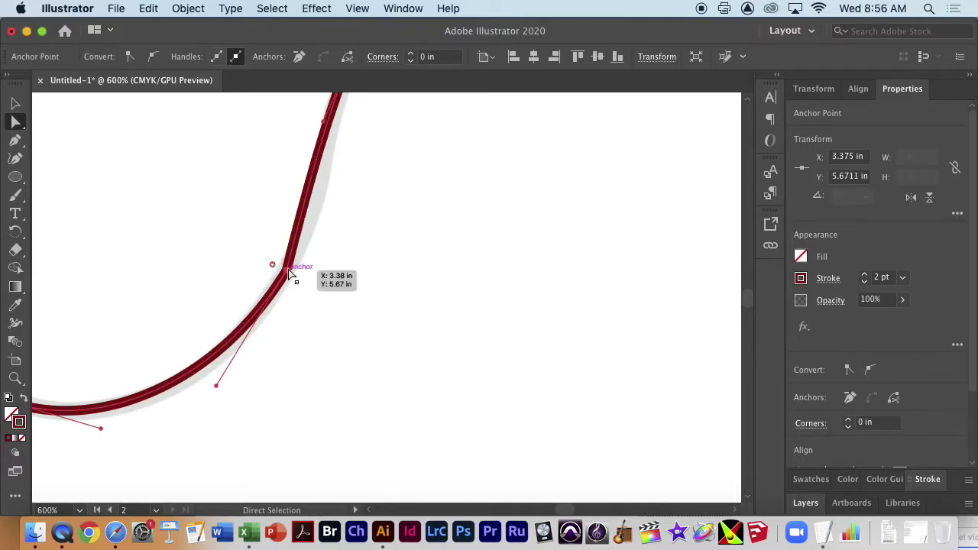
drag(274, 267, 312, 232)
click(309, 229)
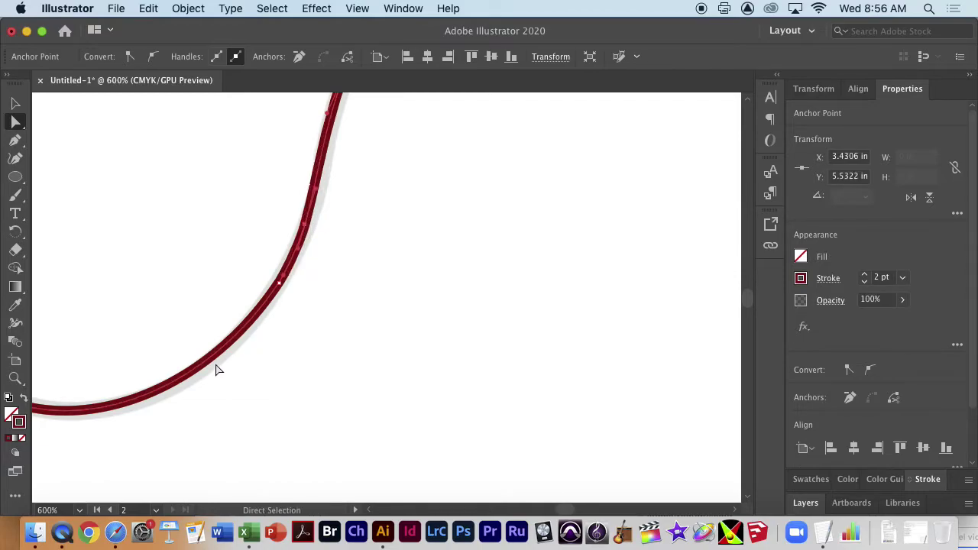
- Realign the anchor points and handle on the slope between the first hill and first valley with the guide
scroll(215, 370, left, 5)
drag(346, 382, 474, 364)
click(415, 380)
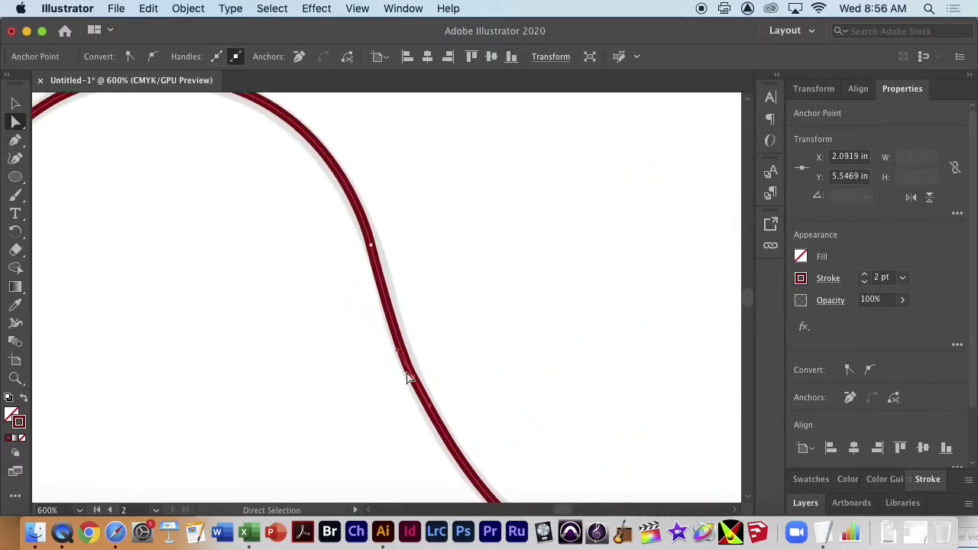
drag(373, 250, 374, 241)
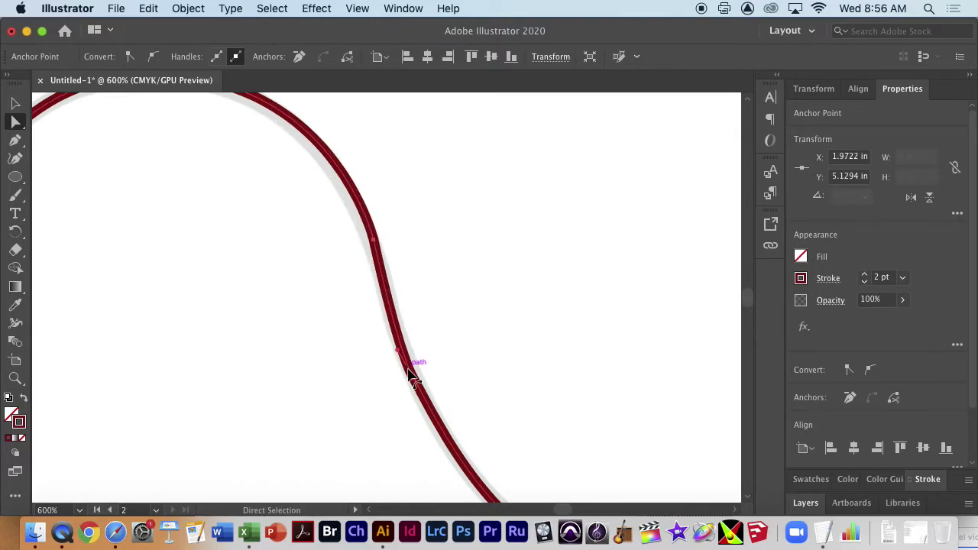
drag(398, 347, 403, 327)
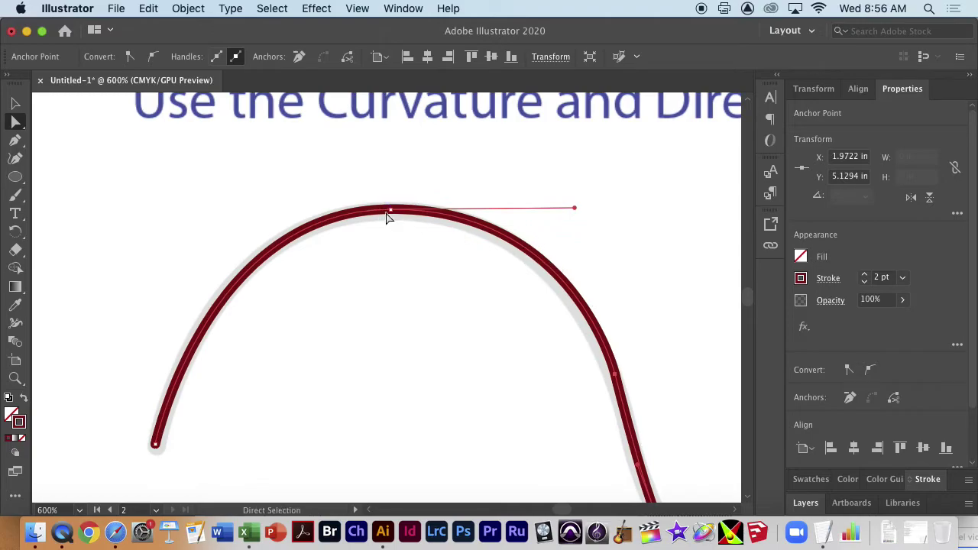
- Lower the first hill's top anchor point slightly and shift the anchor point on its falling side inward toward the guide
drag(388, 212, 386, 220)
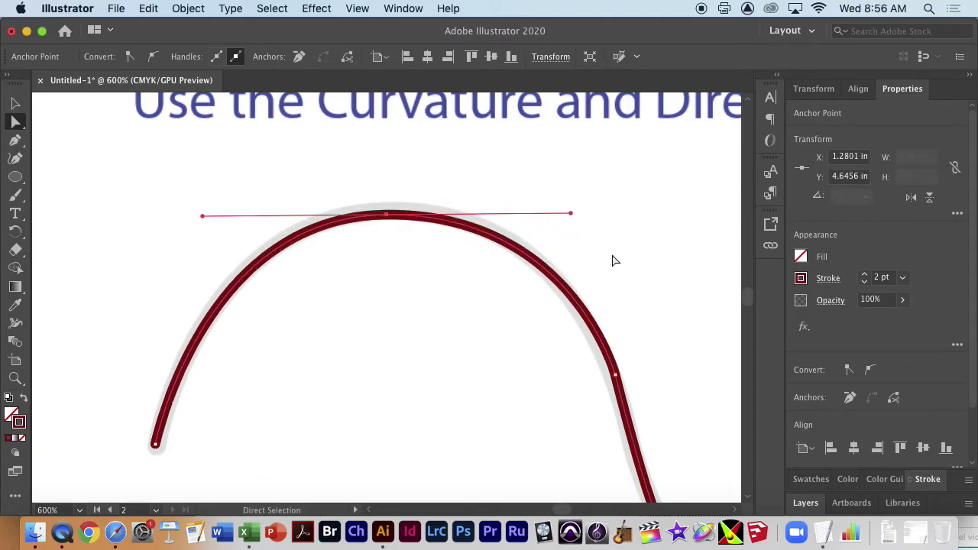
click(619, 372)
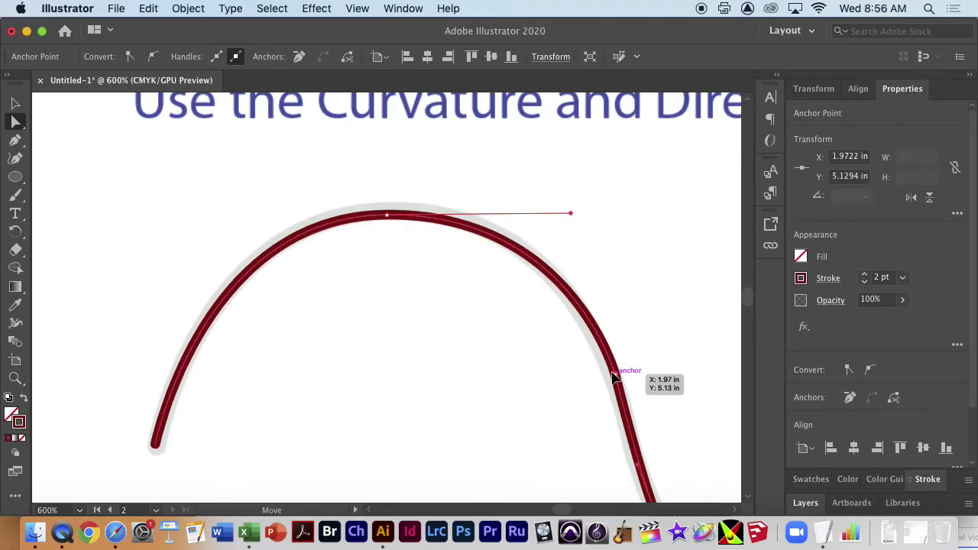
click(665, 333)
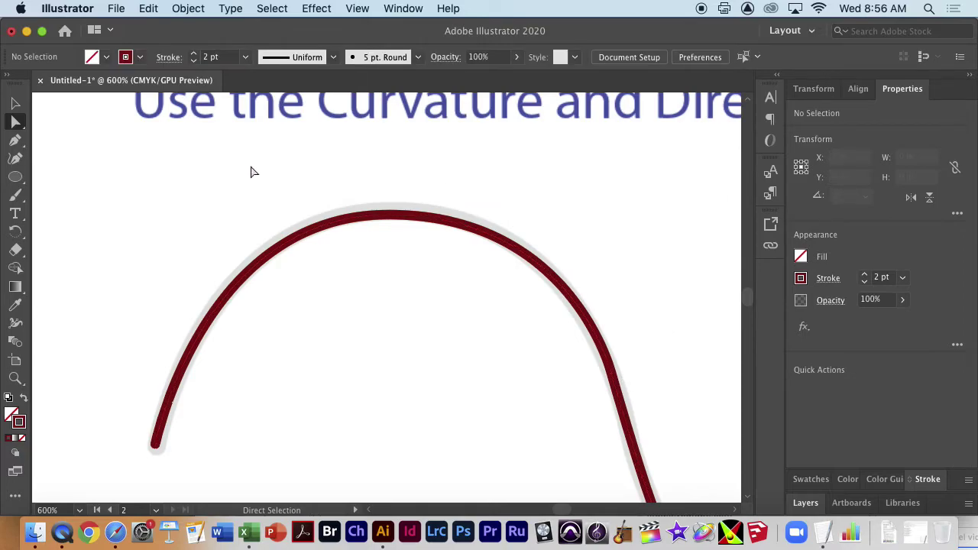
- Select the whole Drawing Curves path and set its stroke weight to 4 pt
key(super+1)
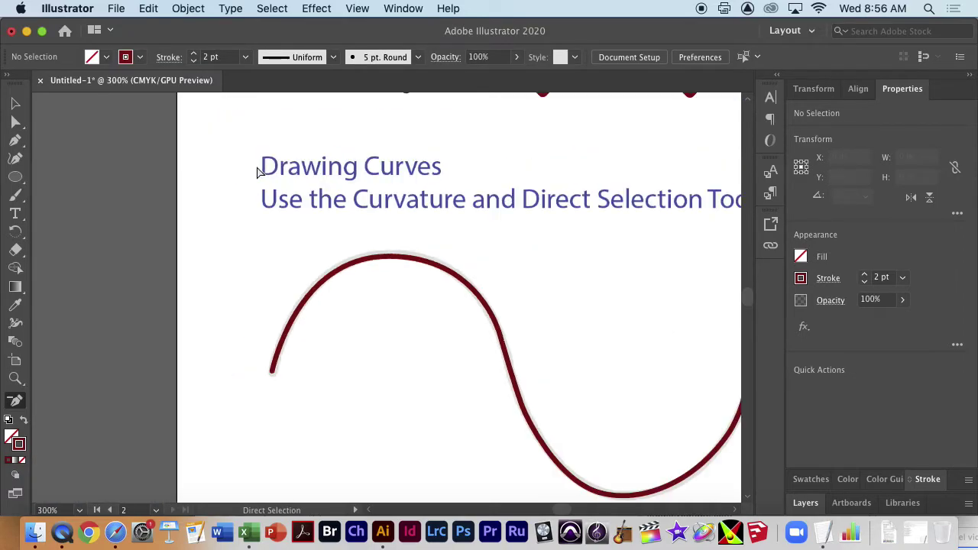
key(super+minus)
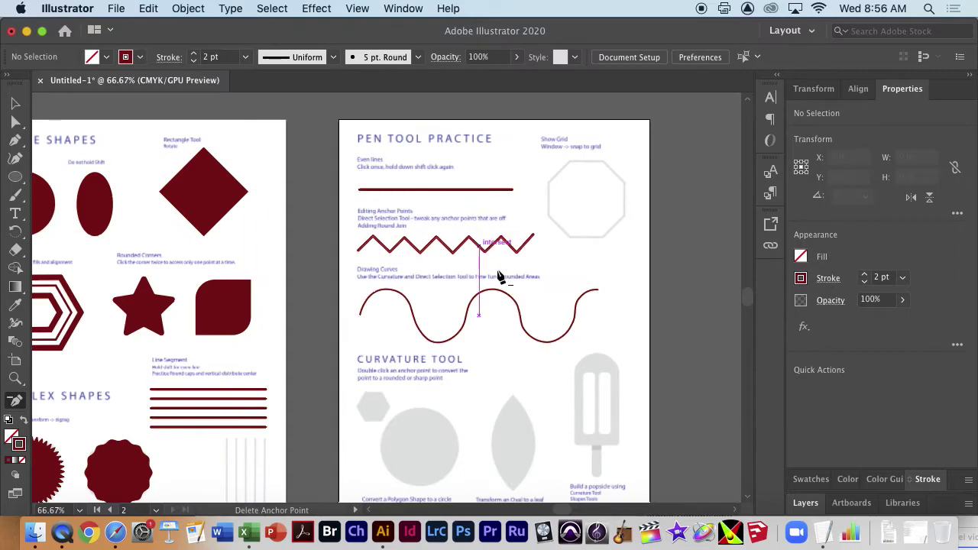
click(16, 104)
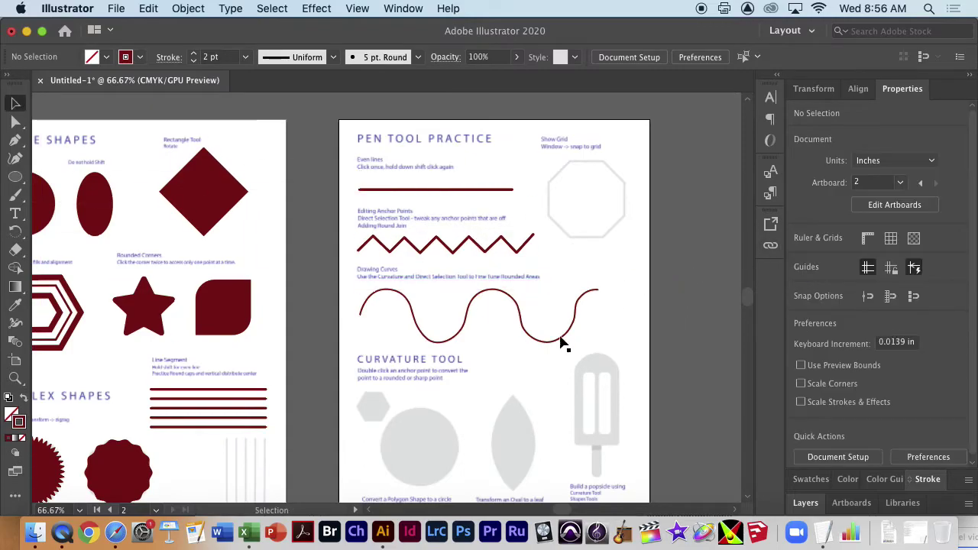
click(553, 340)
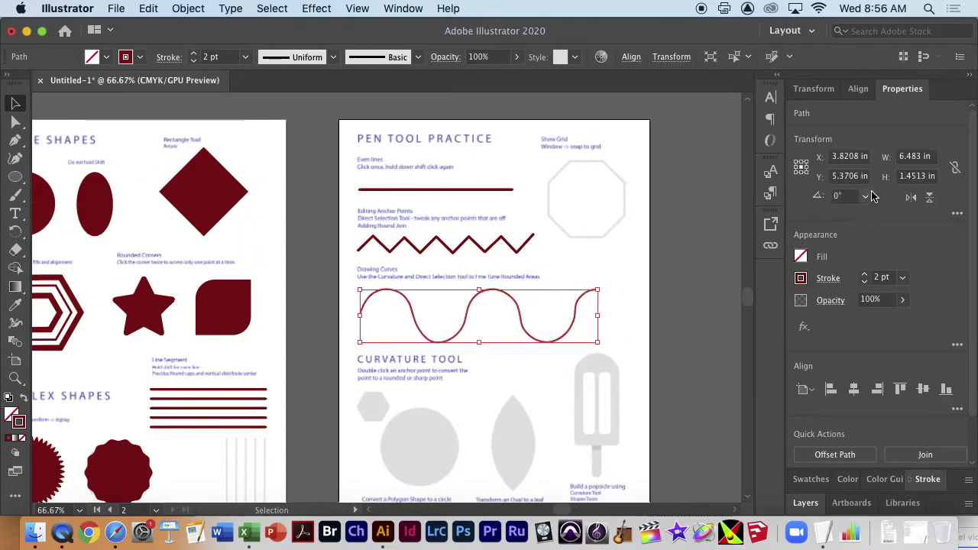
click(864, 276)
click(865, 276)
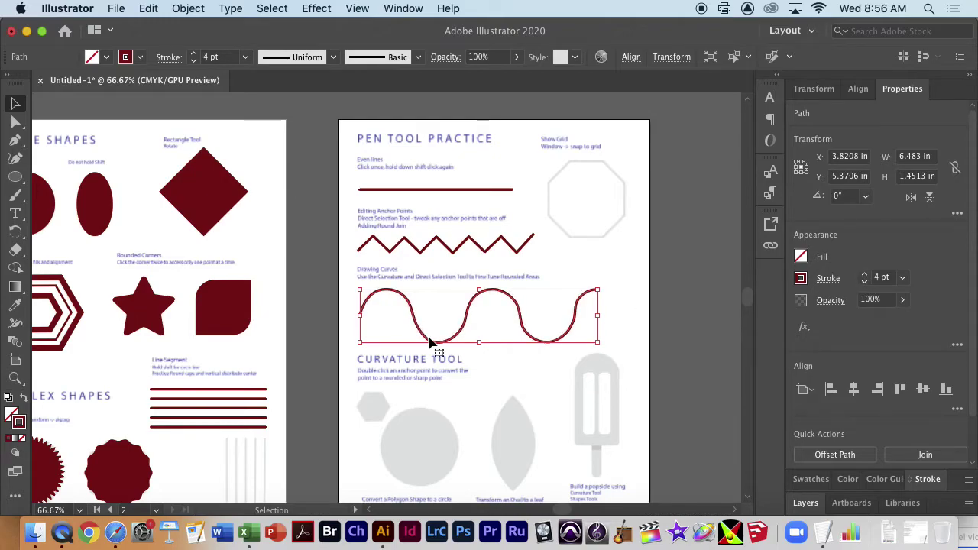
drag(454, 396, 448, 283)
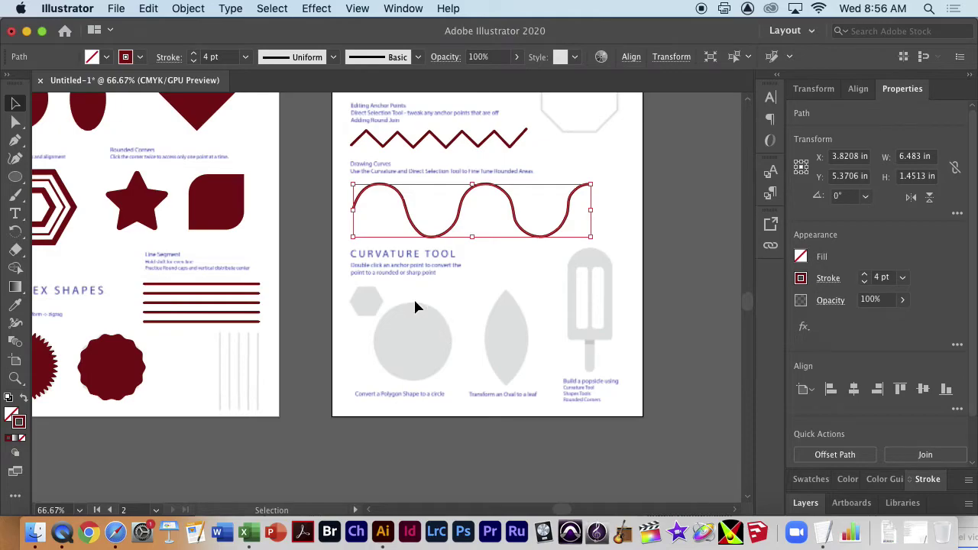
scroll(428, 313, up, 5)
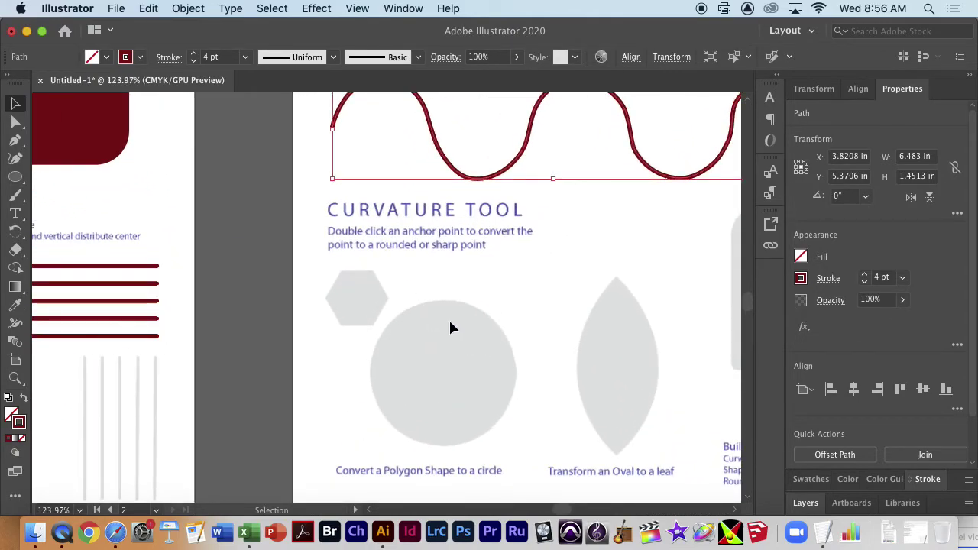
drag(519, 192, 319, 505)
key(space)
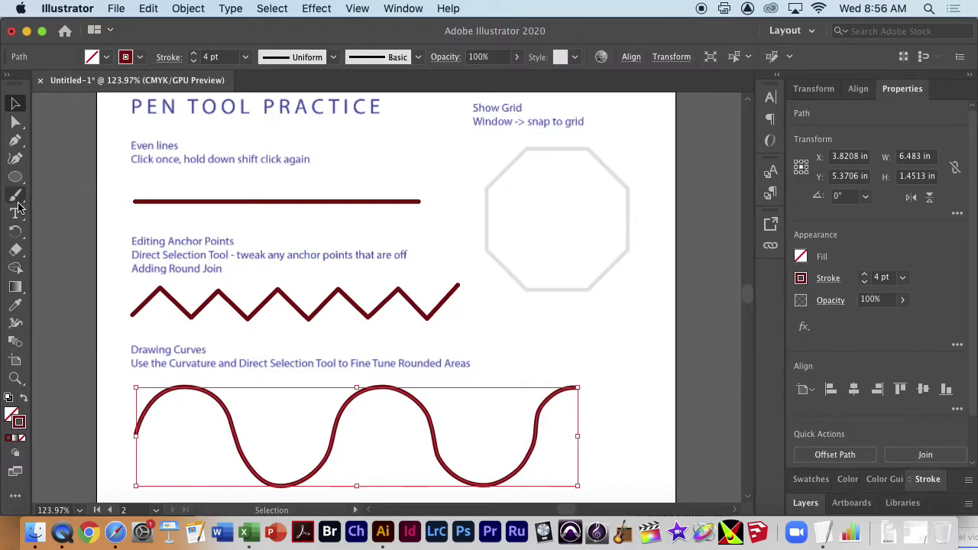
click(15, 158)
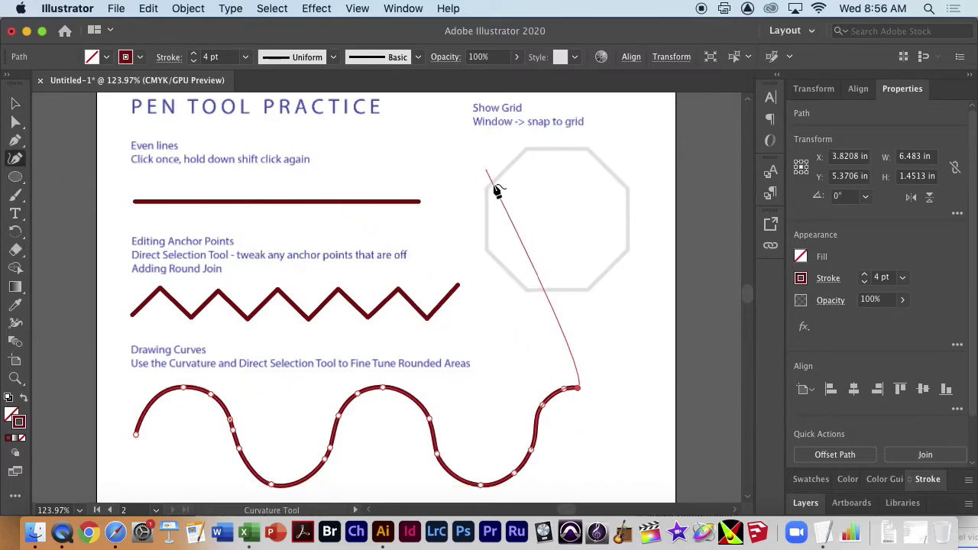
key(Escape)
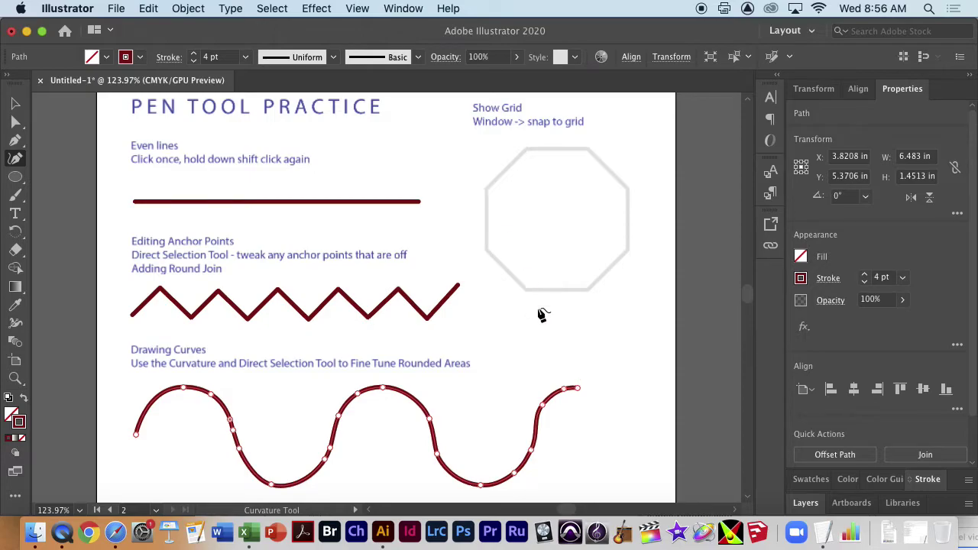
click(486, 189)
click(528, 149)
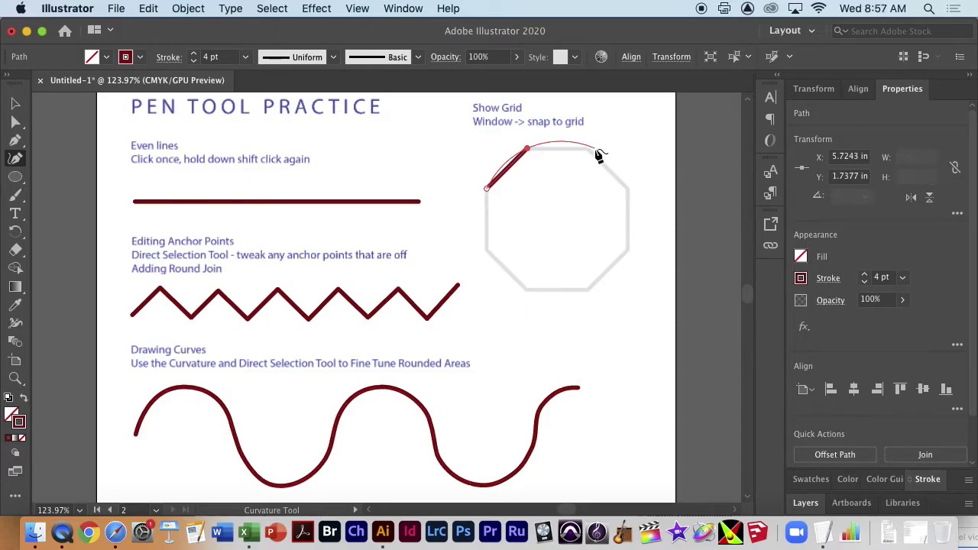
click(588, 150)
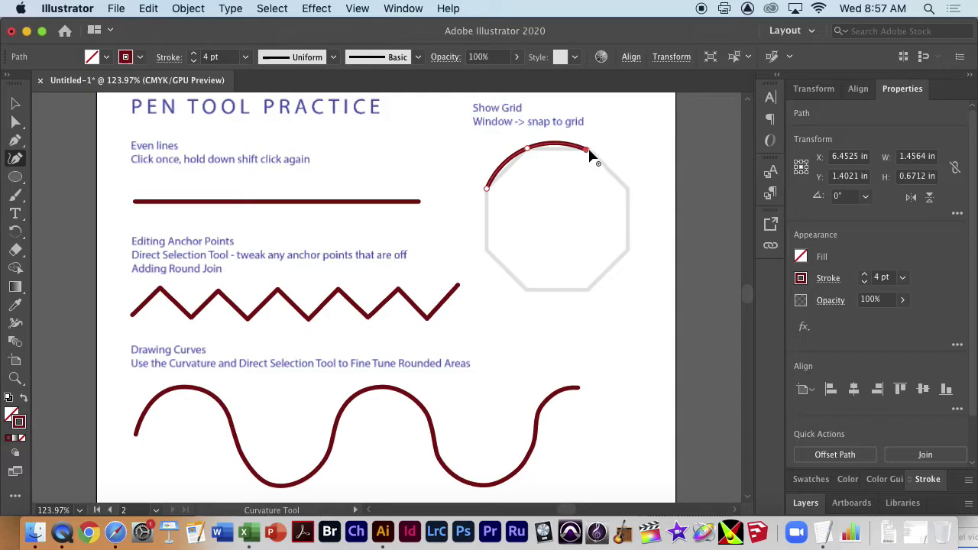
key(super)
key(super+z)
key(super+z)
key(super+z)
key(super+z)
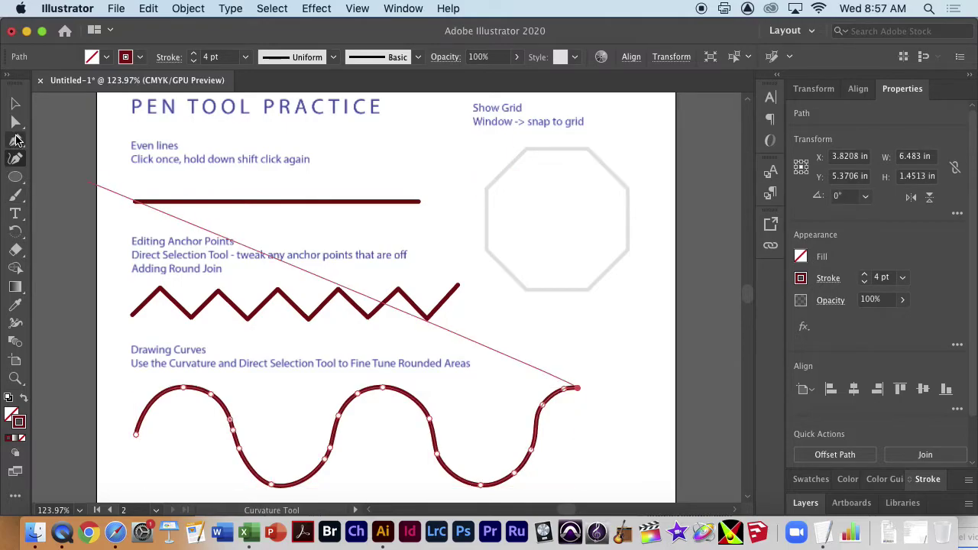
click(15, 158)
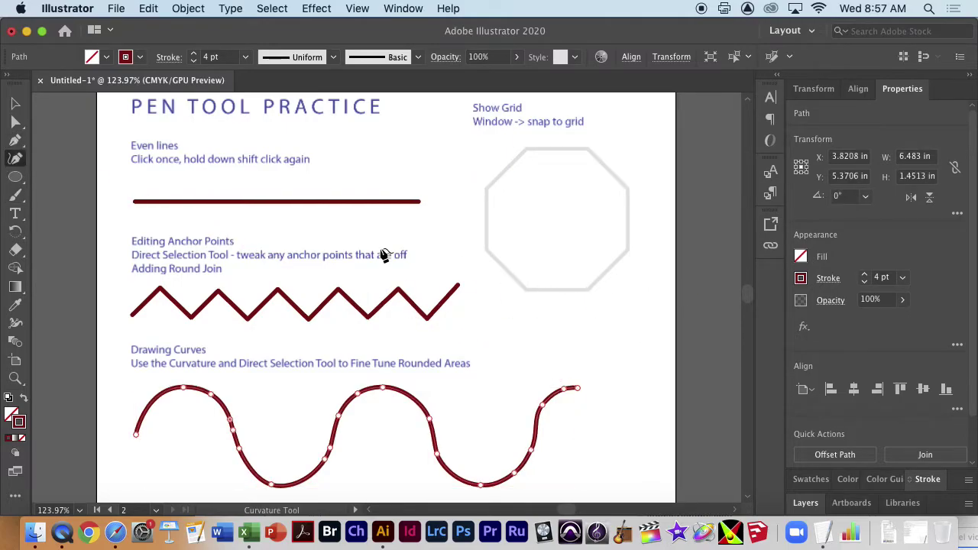
- Trace the octagon guide with the Pen tool as a closed straight-sided path about 2.06 in wide and 2.03 in high
click(15, 140)
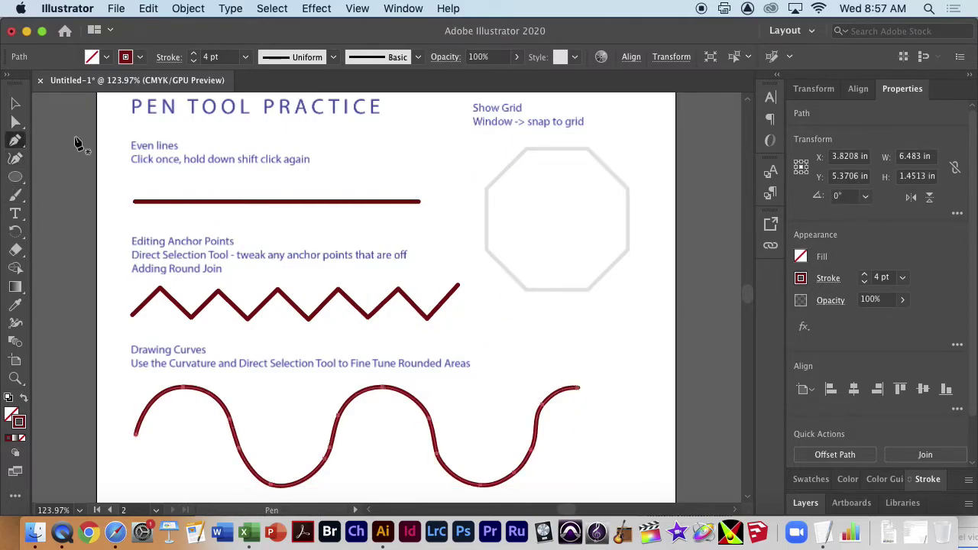
click(486, 188)
click(526, 150)
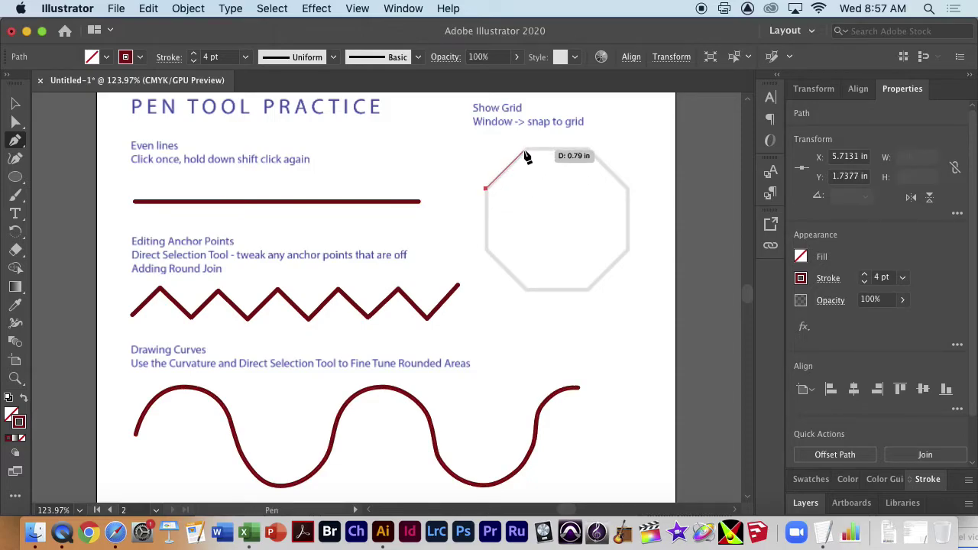
click(588, 149)
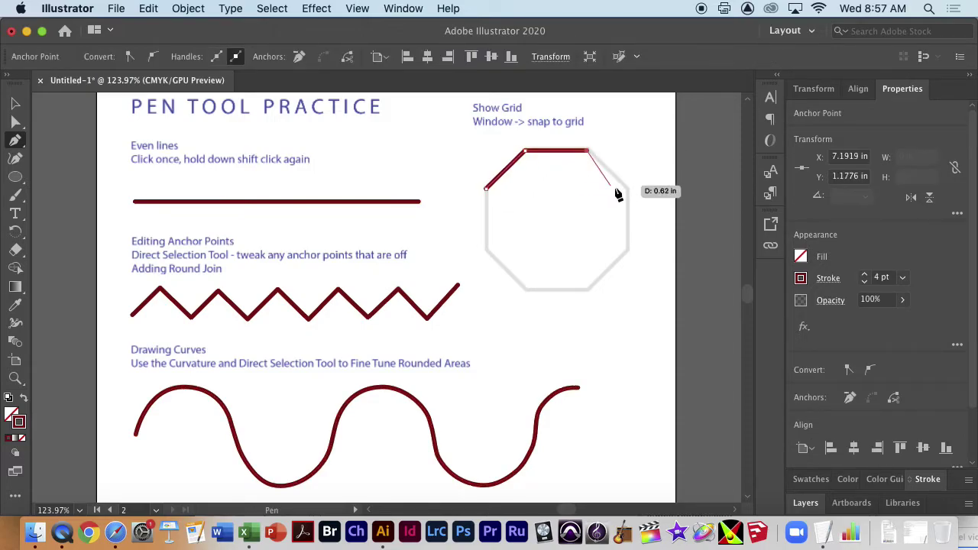
click(629, 189)
click(628, 250)
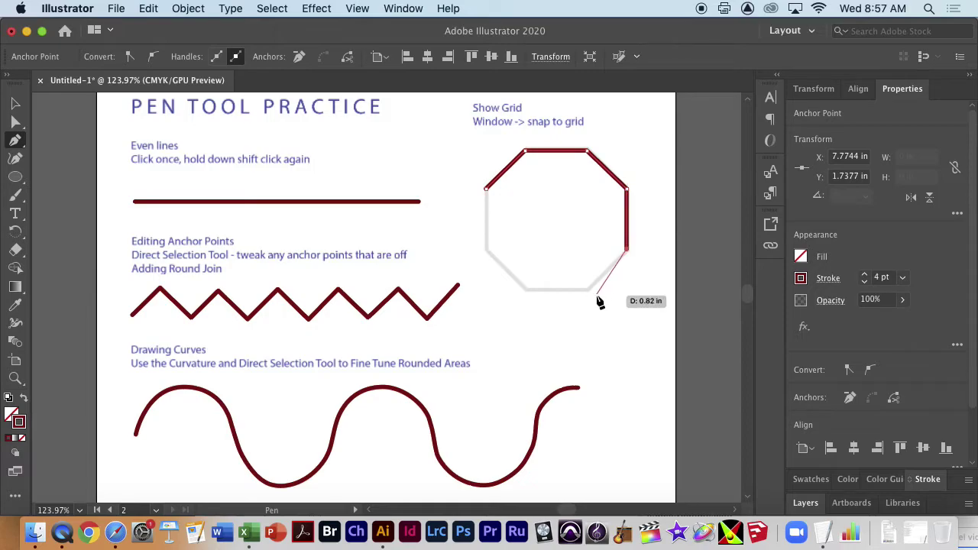
click(588, 289)
click(526, 289)
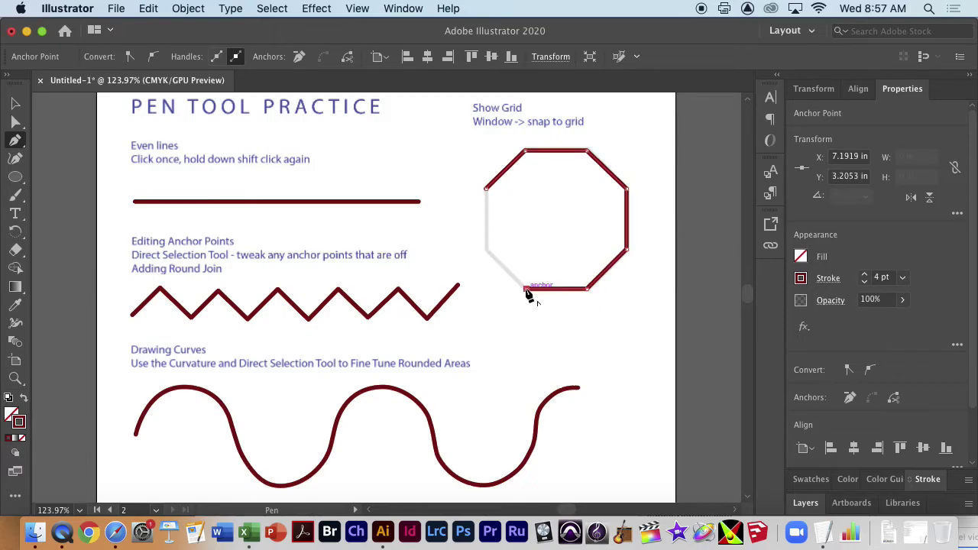
click(486, 252)
click(487, 188)
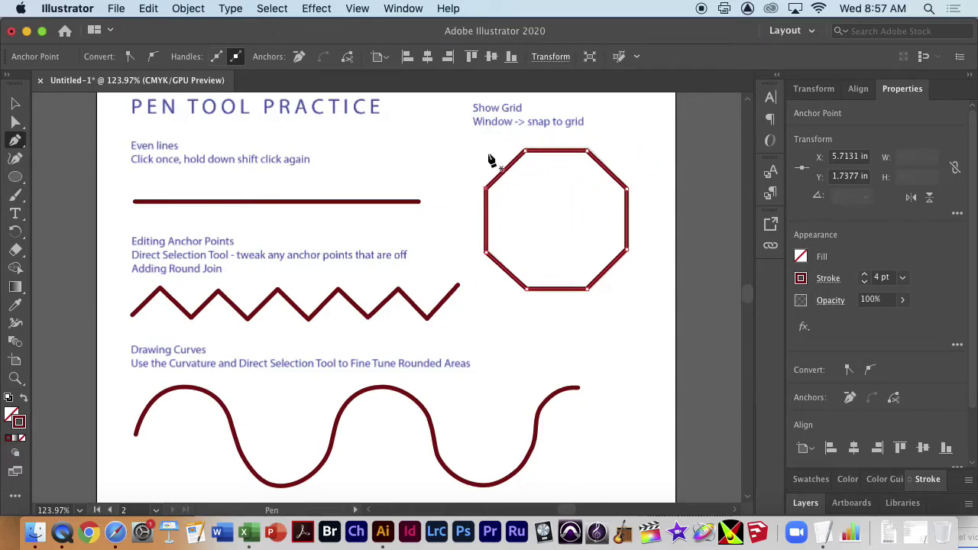
- Try rounding two lower corners of the octagon with the Curvature tool, converting each back to a sharp corner
drag(498, 196, 491, 224)
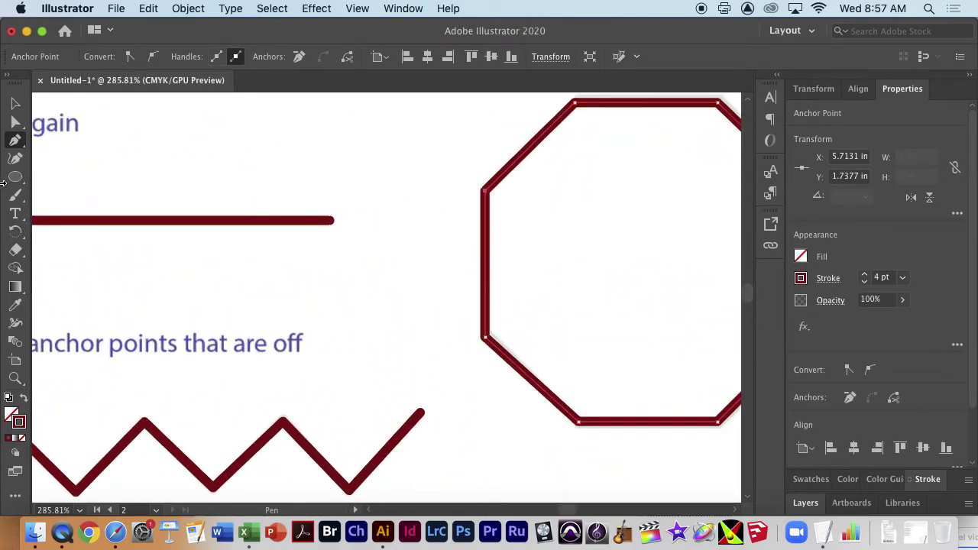
click(19, 162)
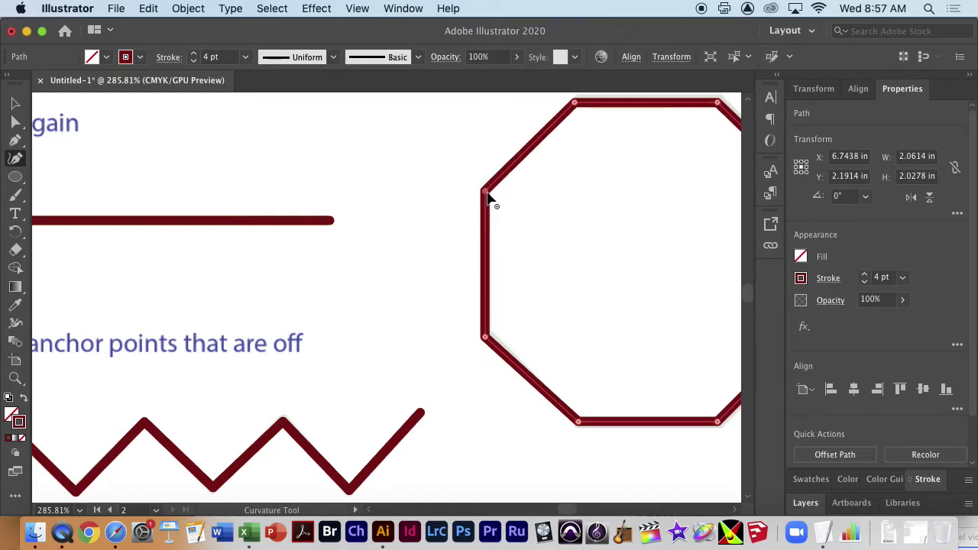
double_click(486, 342)
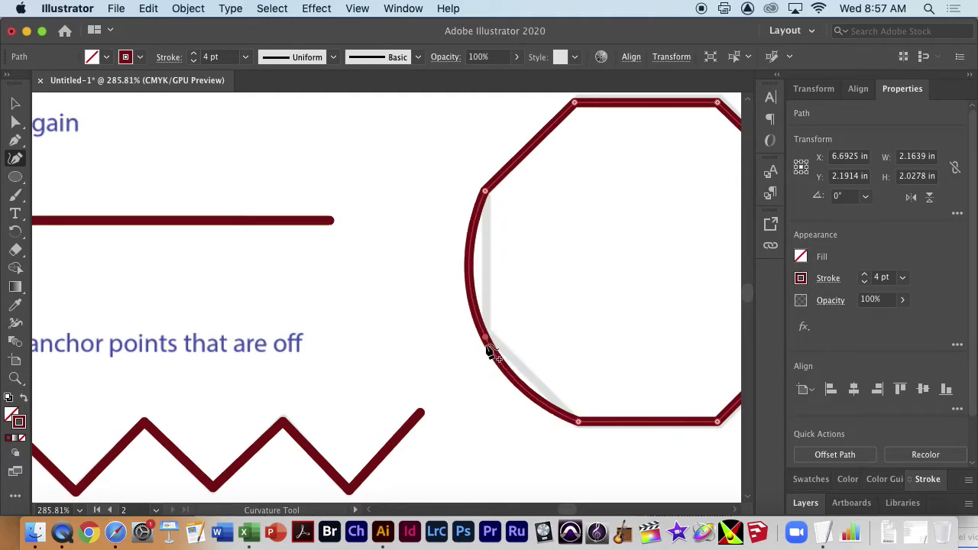
double_click(486, 338)
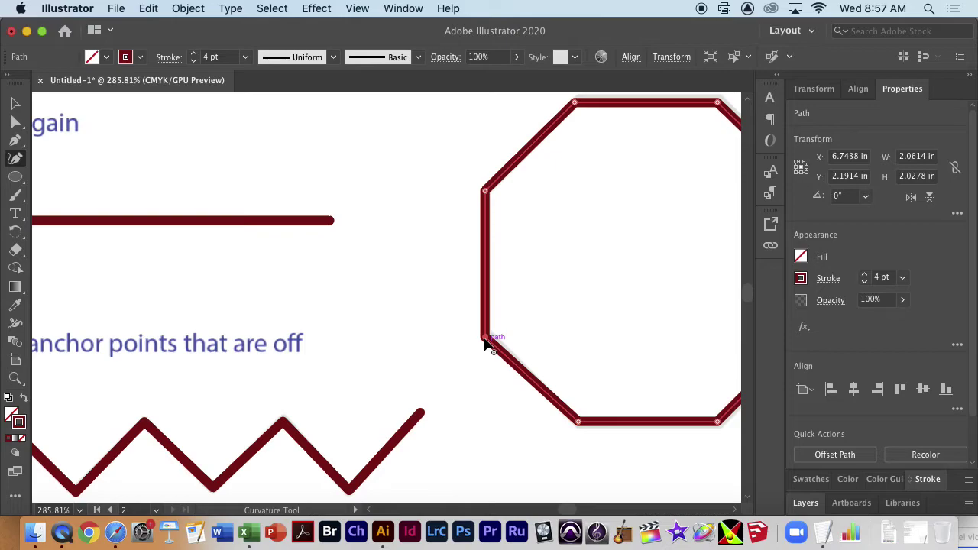
double_click(578, 421)
double_click(583, 423)
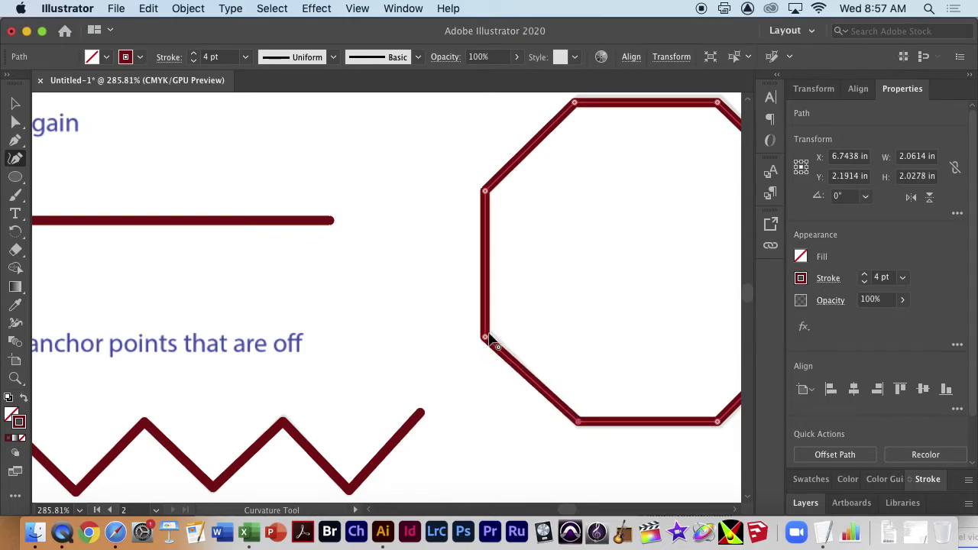
- Draw a hexagon about 0.87 by 0.75 in over the small hexagon guide and place a copy inside the circle guide
scroll(415, 304, down, 15)
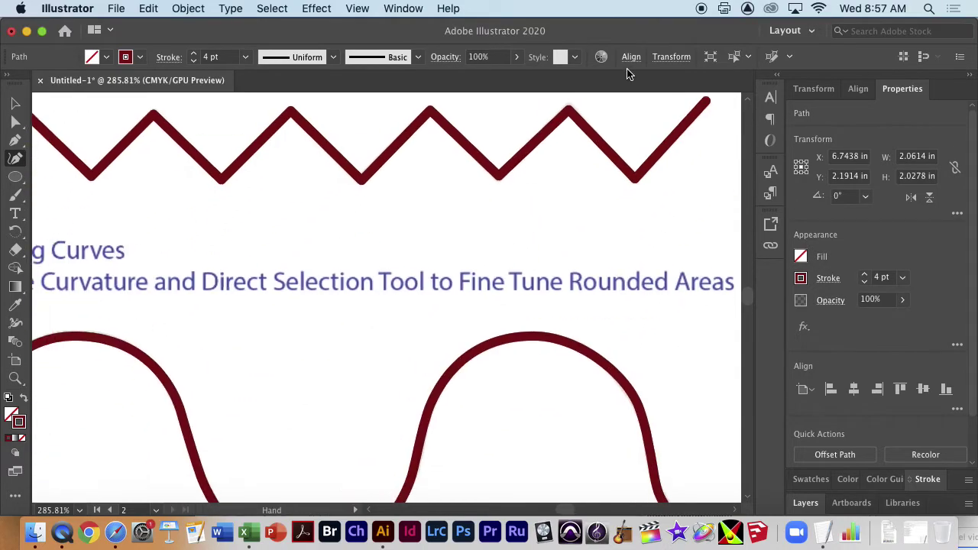
scroll(443, 329, left, 5)
key(super+0)
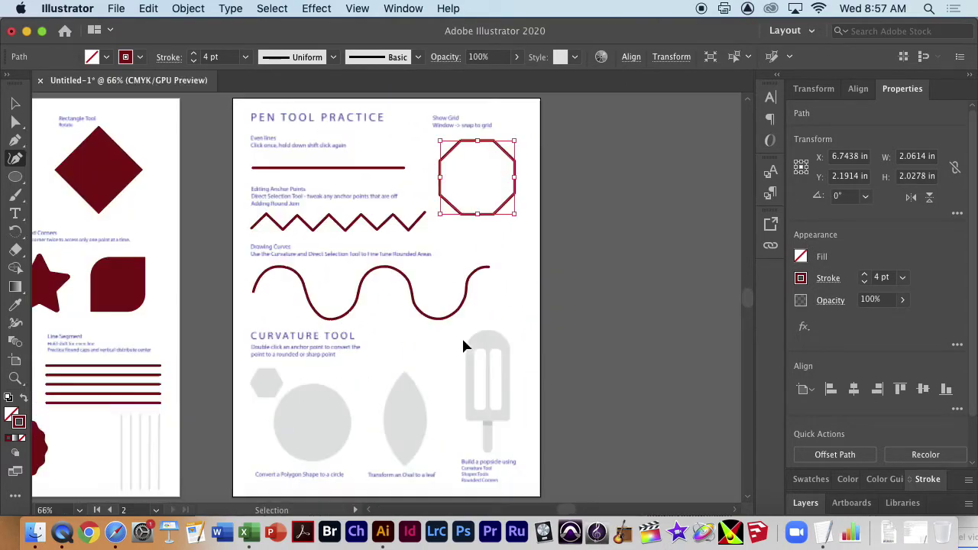
drag(135, 349, 448, 382)
scroll(356, 280, down, 2)
drag(16, 177, 72, 217)
mouse_move(258, 243)
mouse_down()
mouse_move(328, 306)
mouse_move(305, 276)
mouse_move(313, 267)
mouse_move(289, 256)
mouse_move(286, 271)
mouse_move(313, 286)
mouse_move(317, 308)
mouse_move(329, 300)
mouse_move(337, 327)
mouse_move(337, 305)
mouse_move(450, 410)
mouse_up()
key(v)
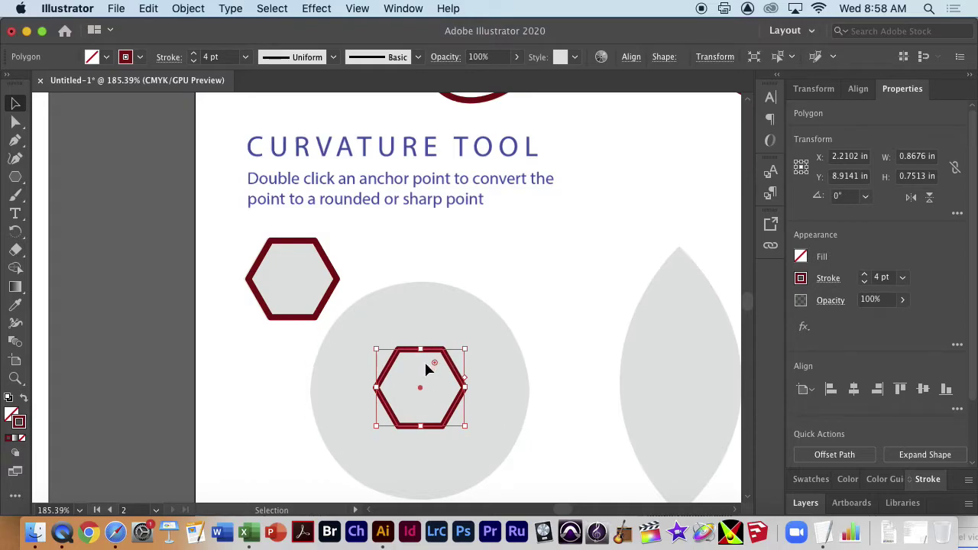
- Convert all six corners of the hexagon inside the circle guide to smooth points with the Curvature tool
click(15, 158)
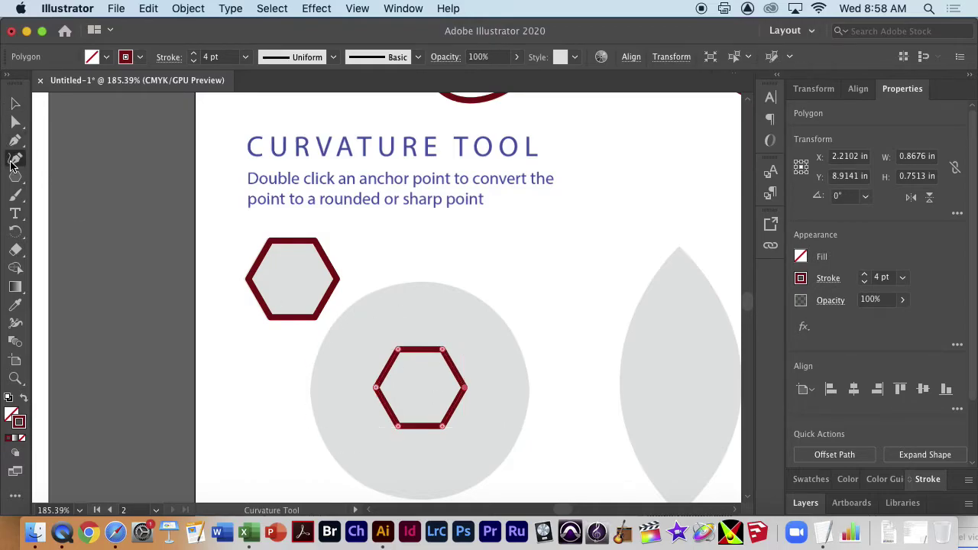
double_click(376, 388)
double_click(399, 352)
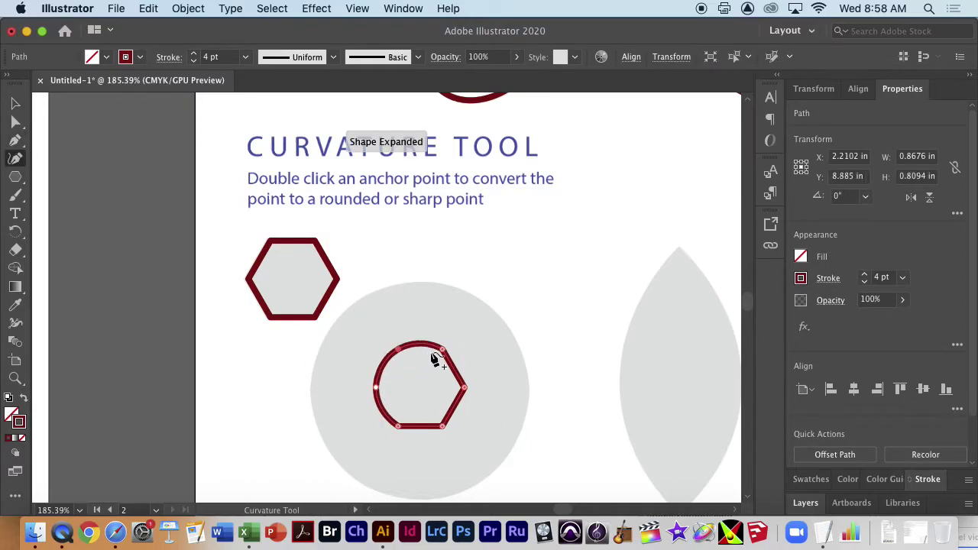
double_click(442, 352)
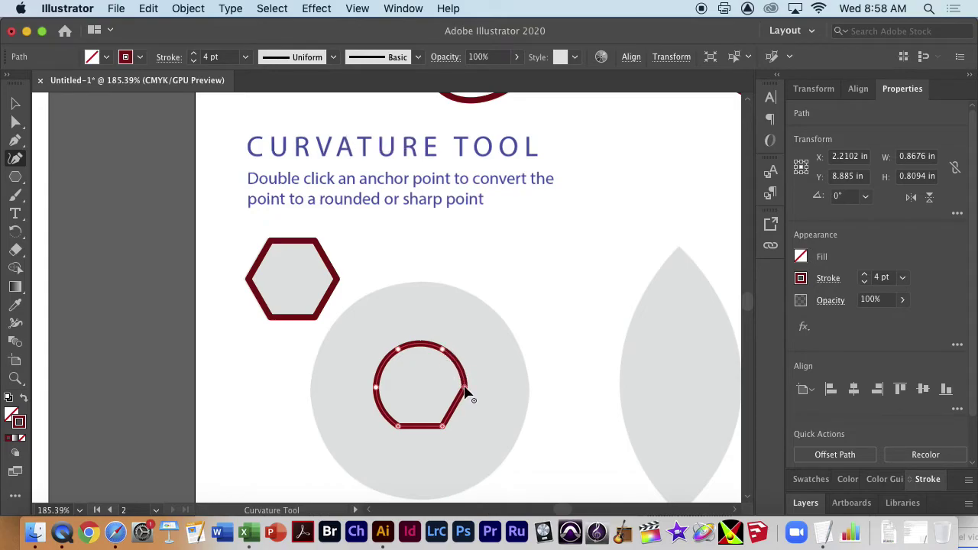
double_click(465, 387)
double_click(443, 427)
double_click(398, 428)
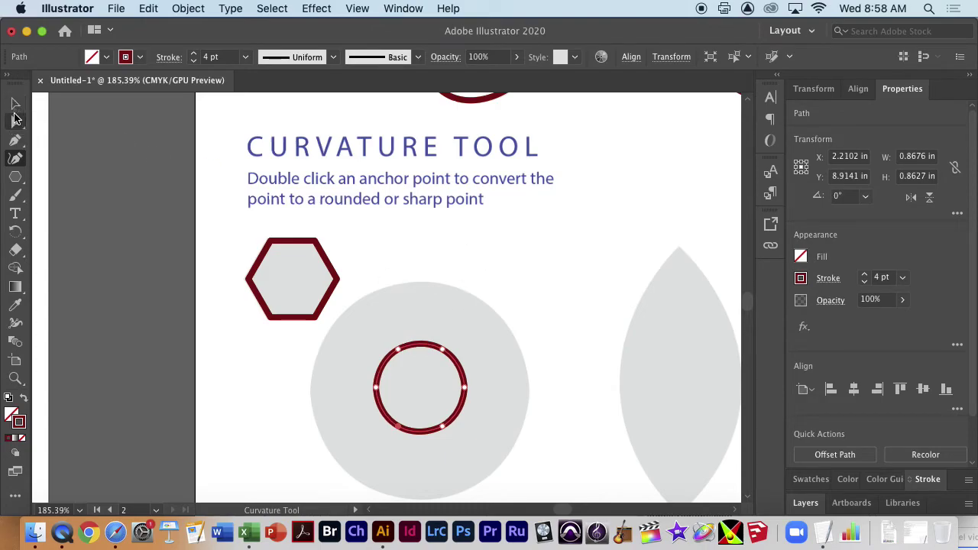
- Scale the rounded hexagon up to about 2.05 by 2.04 in so it matches the circle guide
click(16, 104)
drag(375, 343, 319, 287)
drag(467, 435, 497, 222)
key(super+0)
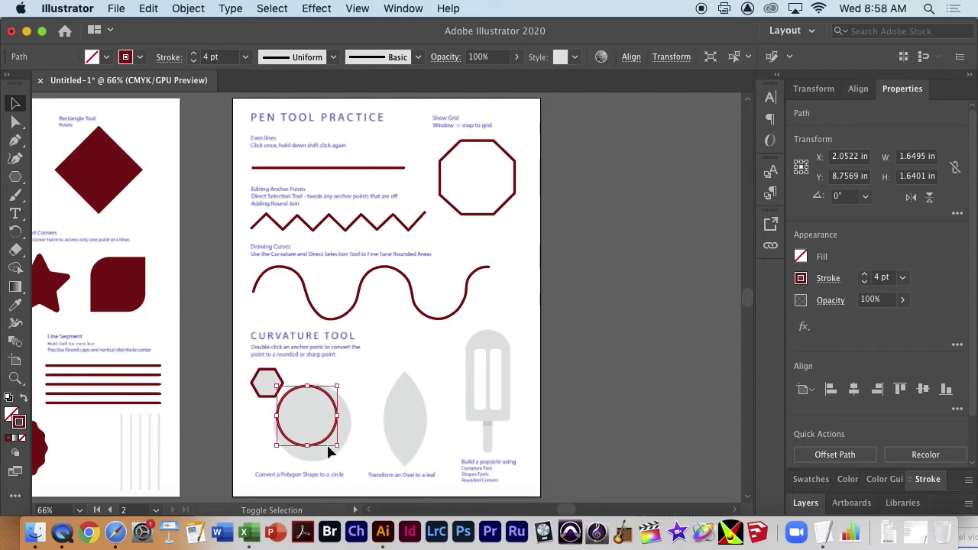
drag(337, 447, 352, 461)
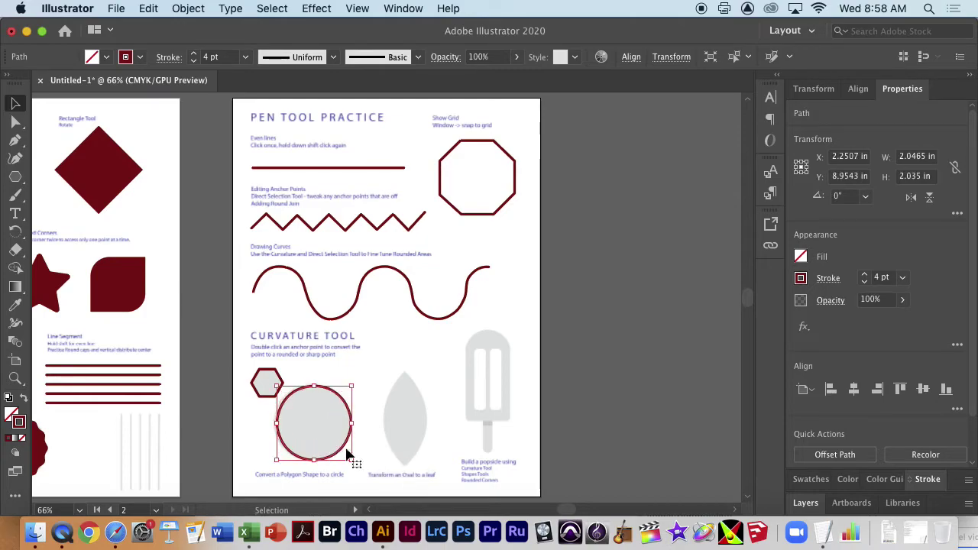
click(340, 447)
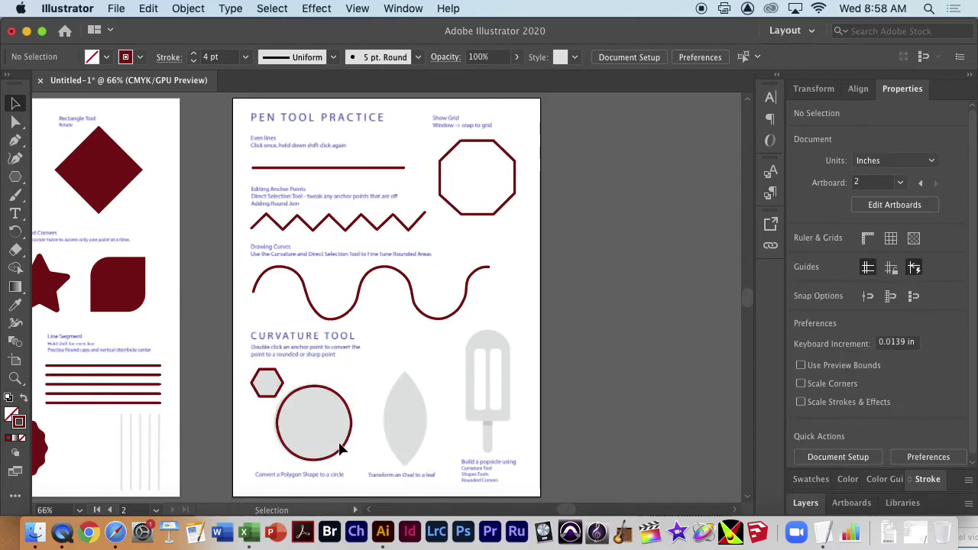
click(342, 414)
drag(343, 408, 341, 410)
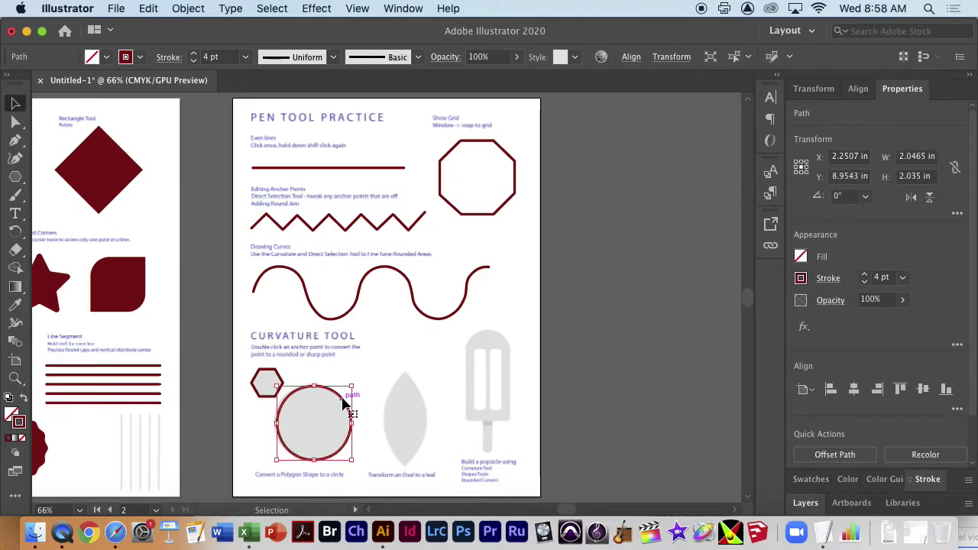
click(16, 121)
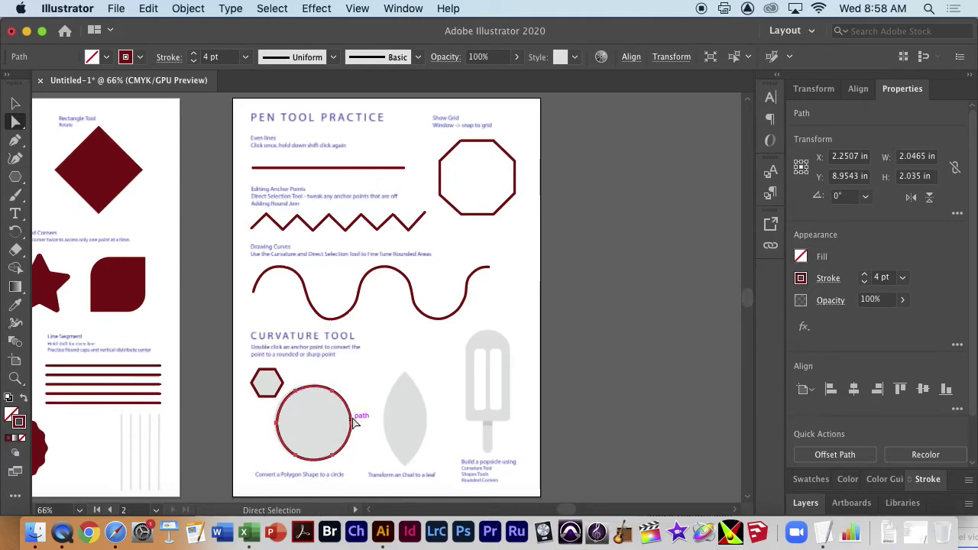
- Draw an ellipse about 1.03 by 2.61 in over the leaf guide and convert its top and bottom points to sharp corners
drag(15, 177, 98, 197)
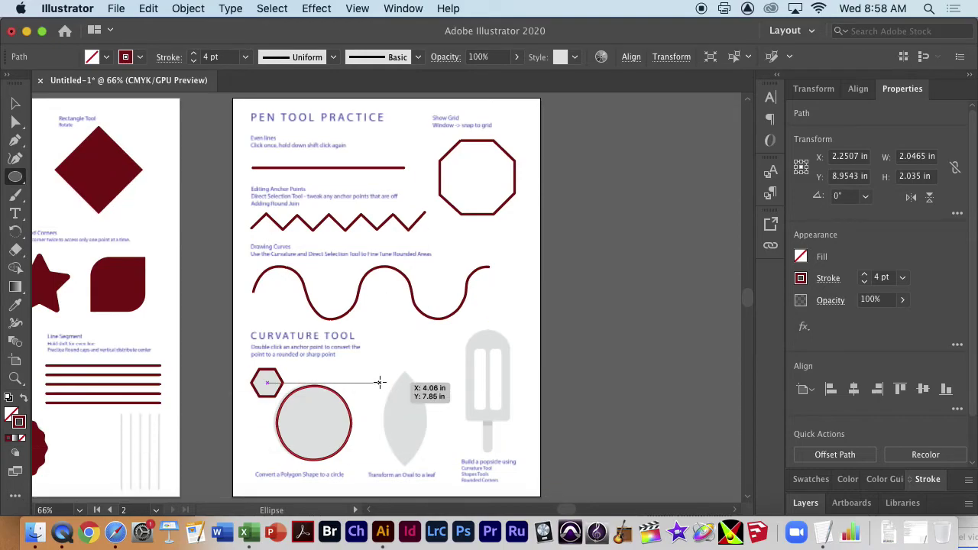
drag(393, 373, 426, 466)
key(a)
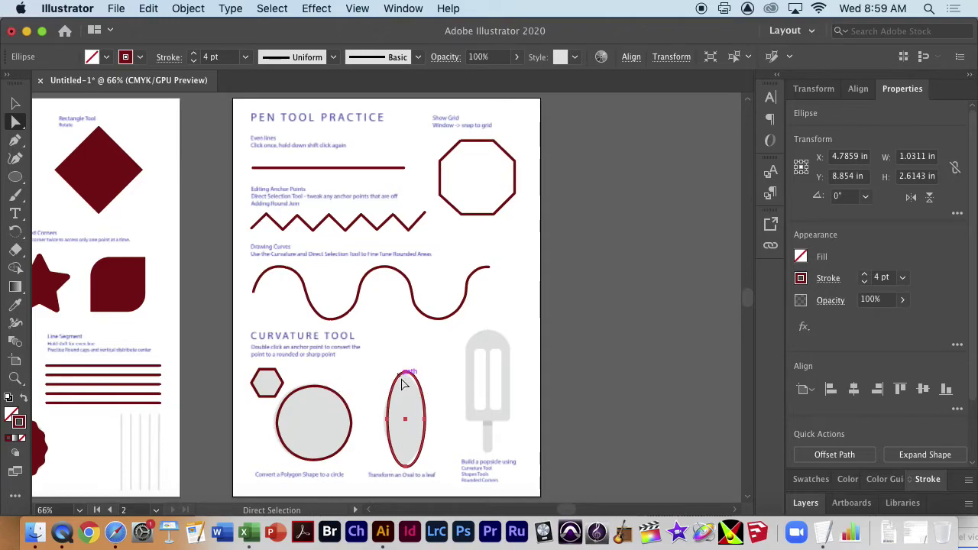
click(16, 159)
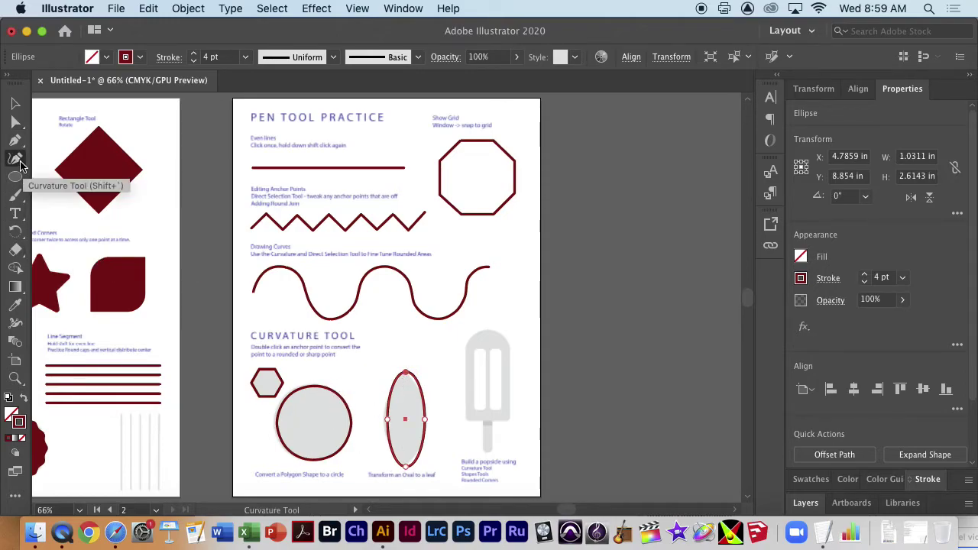
double_click(406, 374)
double_click(408, 468)
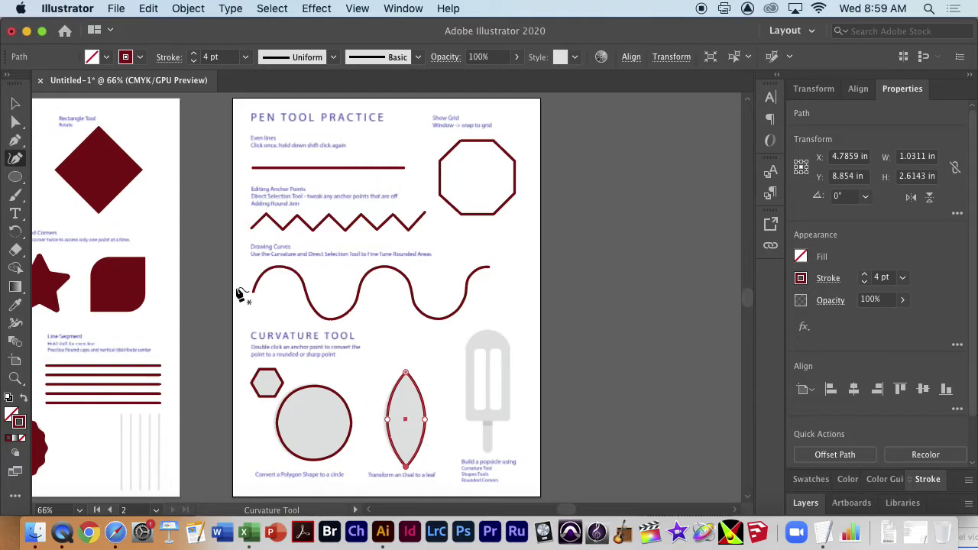
- Move the leaf outline onto its guide and stretch it to about 1.16 by 2.71 in to match
key(v)
drag(419, 454, 571, 464)
key(super+space)
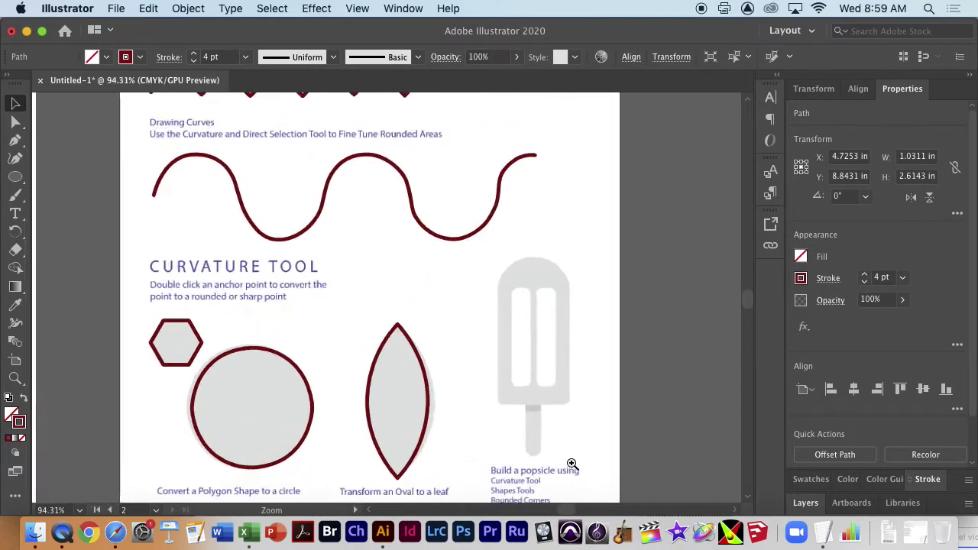
drag(426, 452, 448, 455)
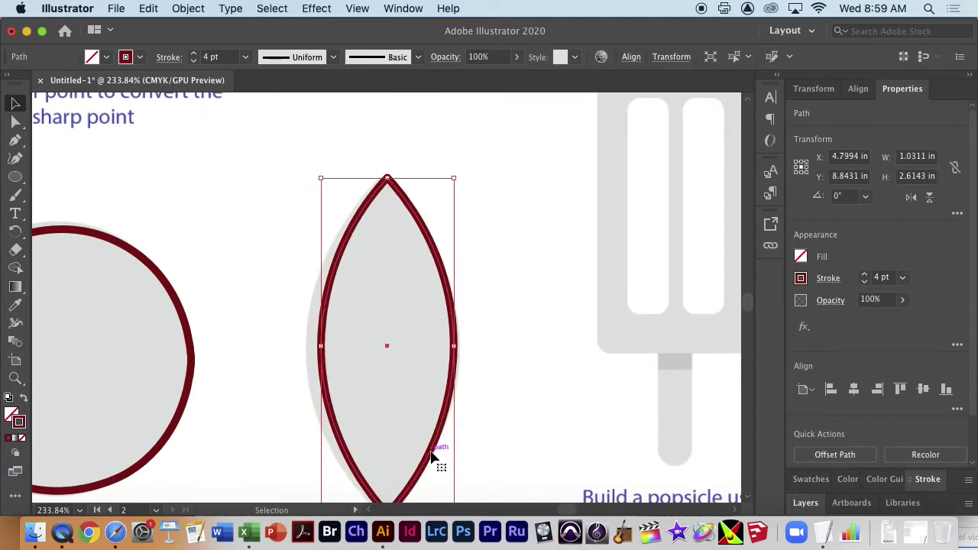
mouse_move(321, 178)
mouse_down()
mouse_move(305, 167)
mouse_move(317, 166)
mouse_up()
drag(316, 342, 308, 340)
drag(454, 340, 458, 340)
- Swap fill and stroke on the leaf and on the large polygon circle so both become solid dark red
click(24, 398)
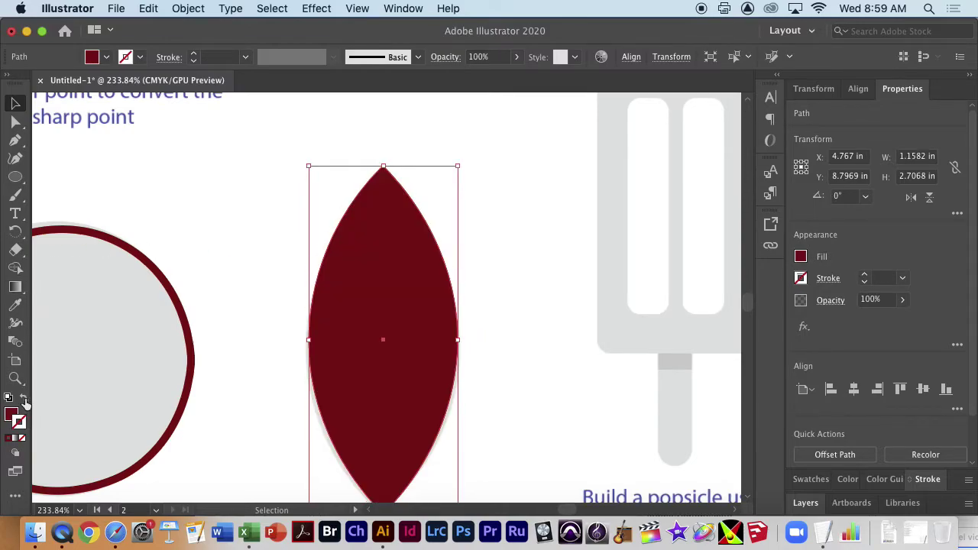
mouse_move(525, 431)
mouse_down()
mouse_move(637, 291)
mouse_move(629, 263)
mouse_move(599, 295)
mouse_move(573, 366)
mouse_up()
click(68, 396)
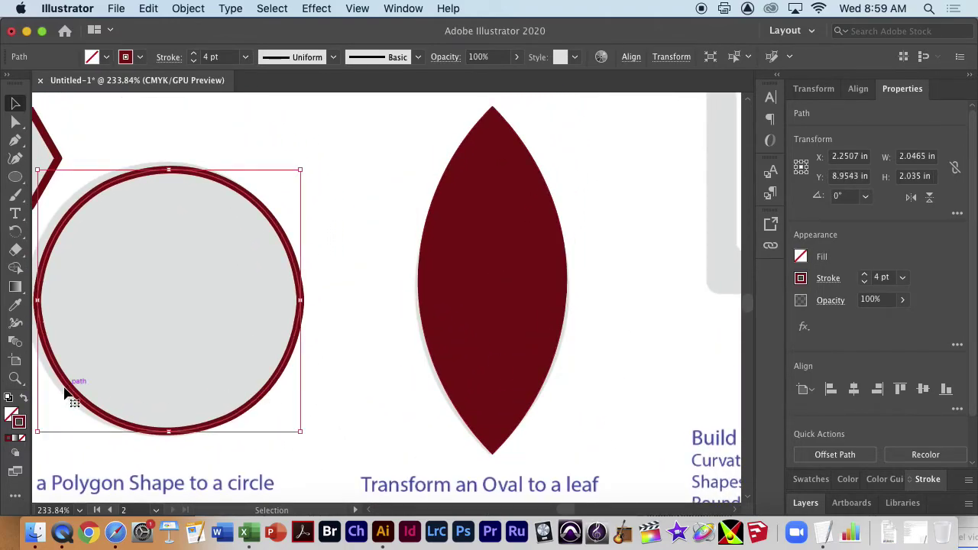
click(24, 399)
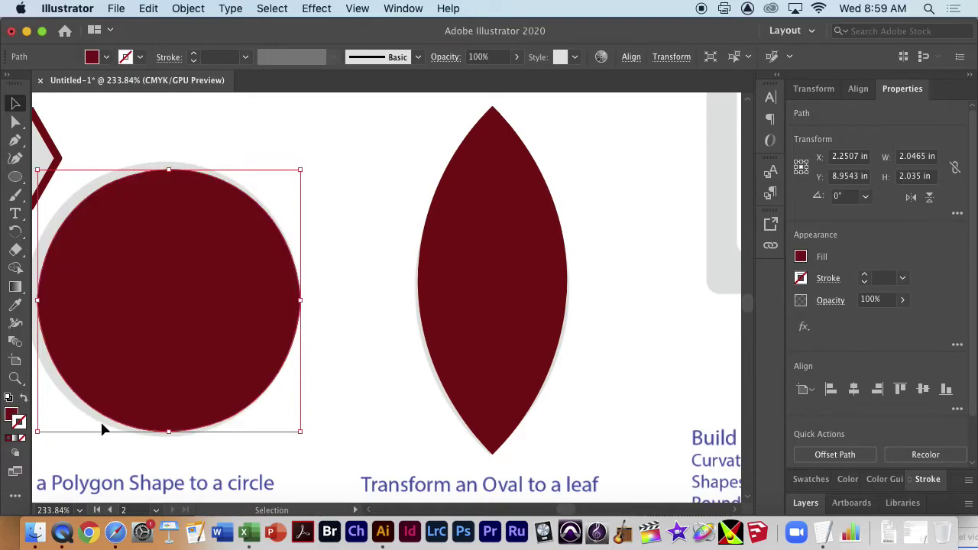
- Draw a rectangle about 1.19 by 2.24 in over the popsicle guide's body and swap its fill to a stroke
drag(426, 416, 31, 405)
drag(426, 410, 520, 365)
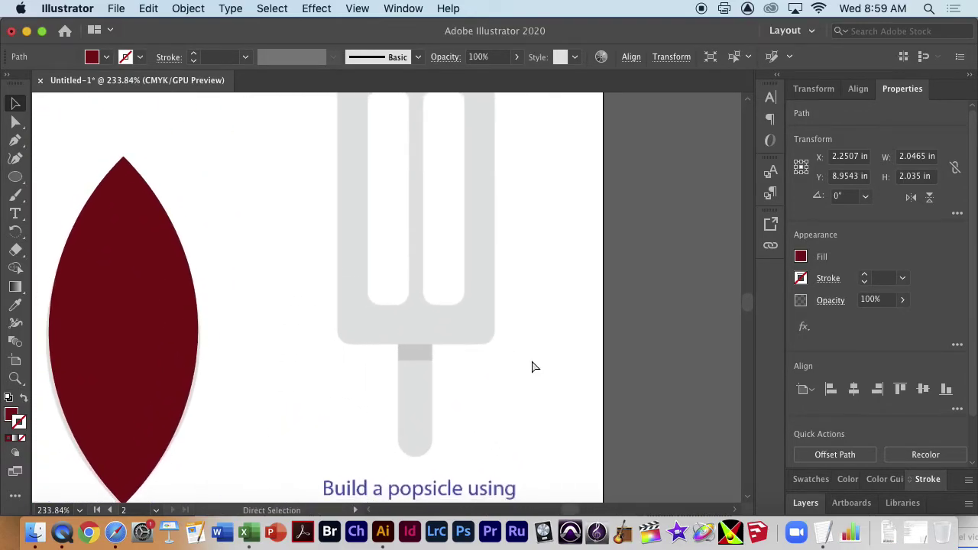
key(super+minus)
key(super+minus)
drag(722, 317, 410, 345)
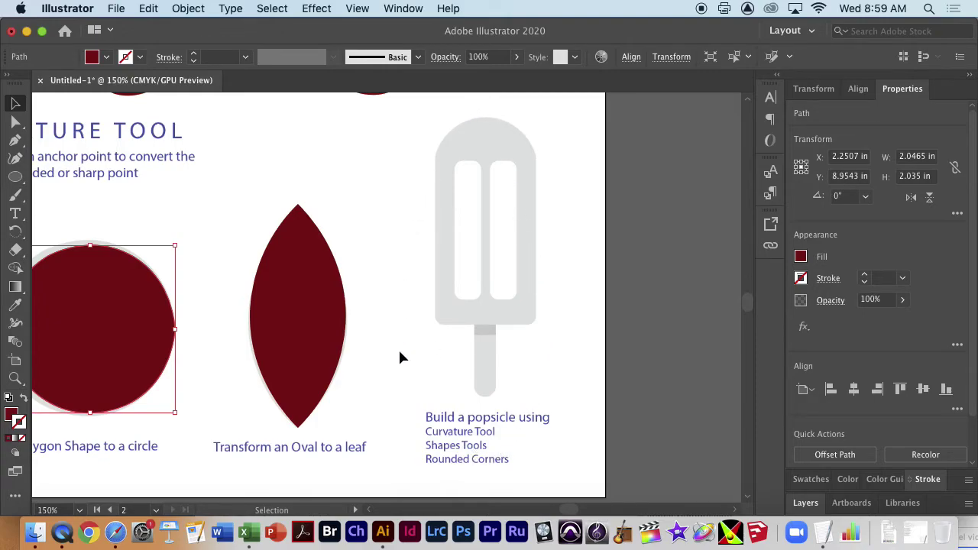
click(39, 186)
drag(15, 177, 84, 176)
drag(438, 115, 535, 324)
drag(486, 113, 487, 139)
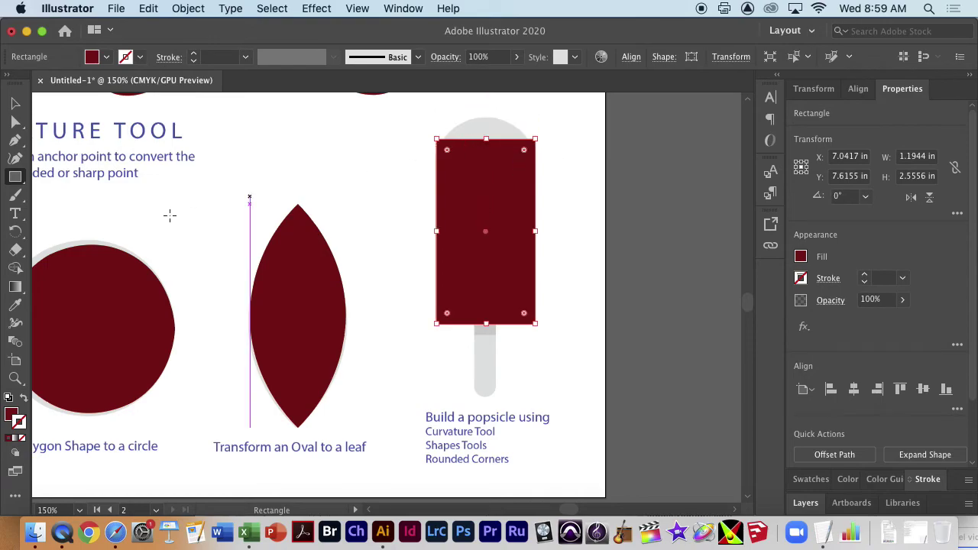
click(24, 399)
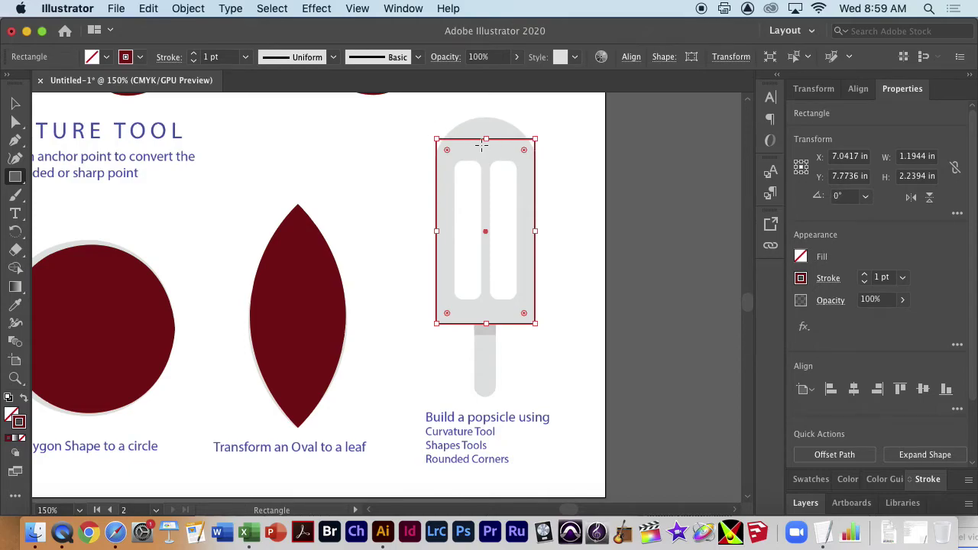
click(17, 158)
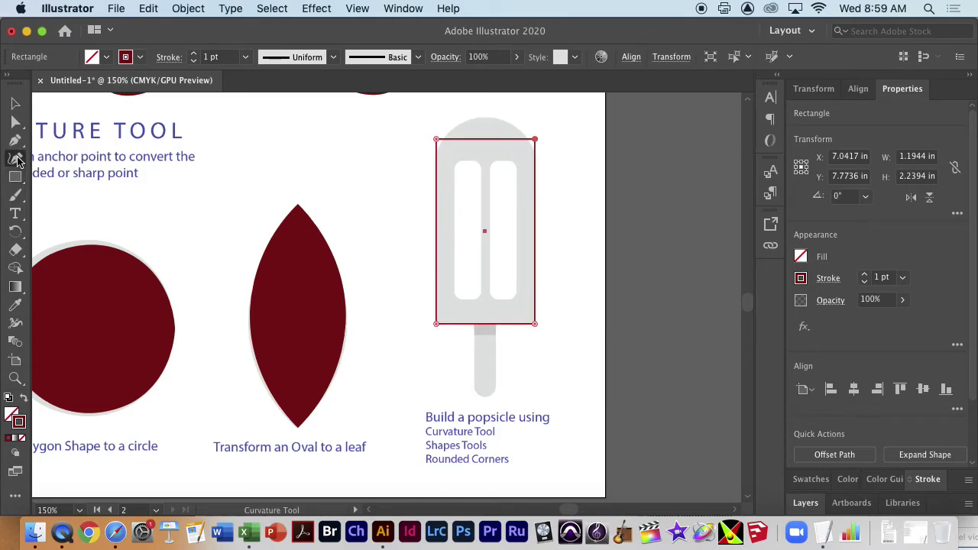
click(479, 140)
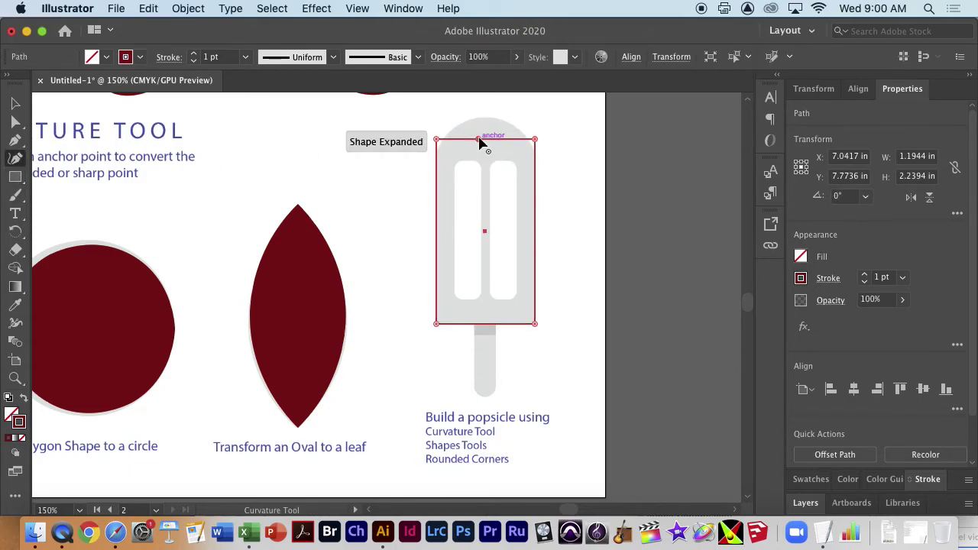
key(super+z)
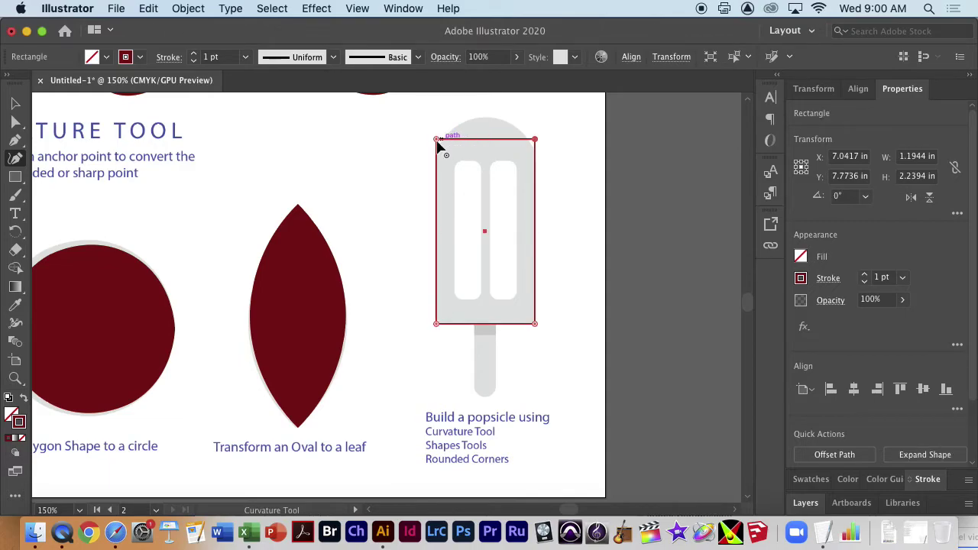
click(439, 141)
key(super+z)
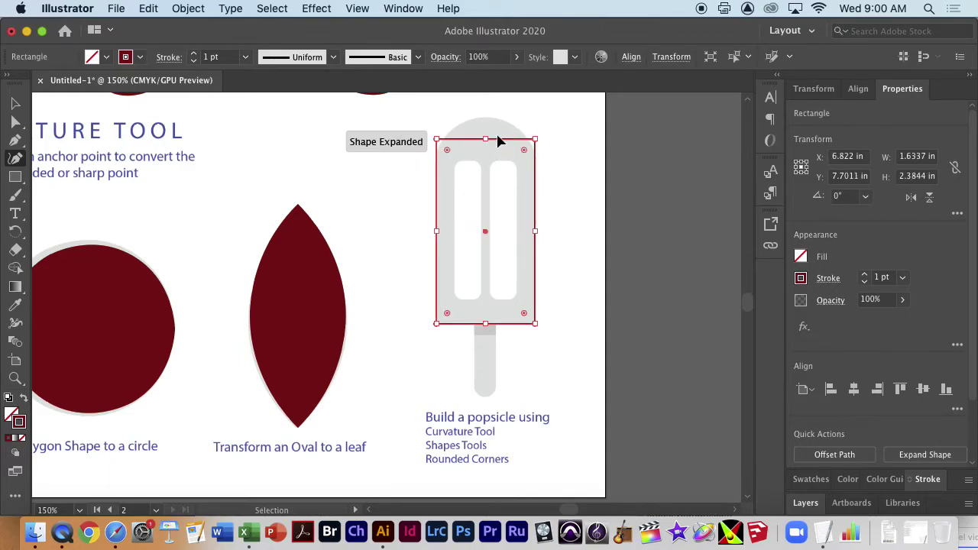
- Add a curvature point mid-way along the popsicle rectangle's top edge and raise it to form a dome, about 2.53 in overall height
click(483, 141)
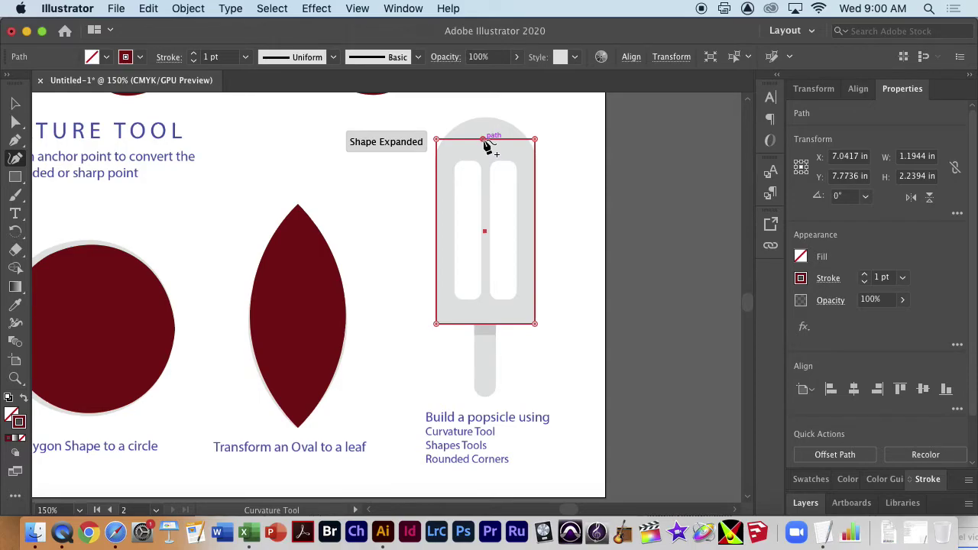
drag(484, 141, 488, 117)
double_click(486, 122)
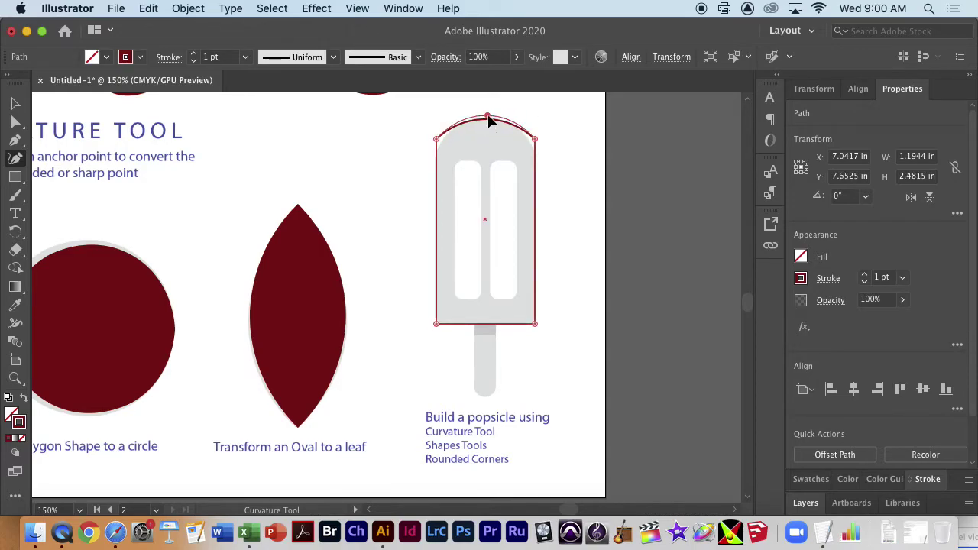
- Lower the two shoulder points of the popsicle outline so the dome follows the guide more closely
click(15, 122)
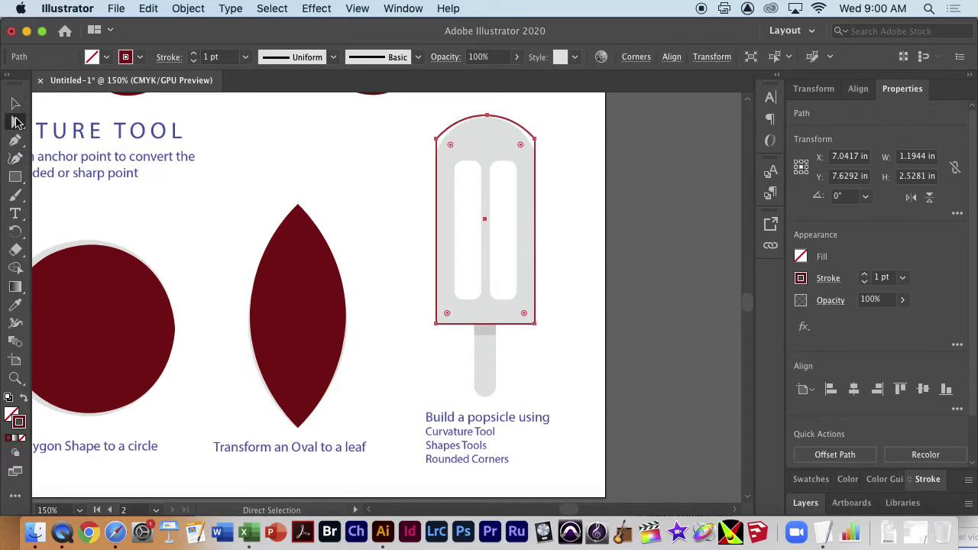
drag(547, 151, 537, 156)
click(421, 164)
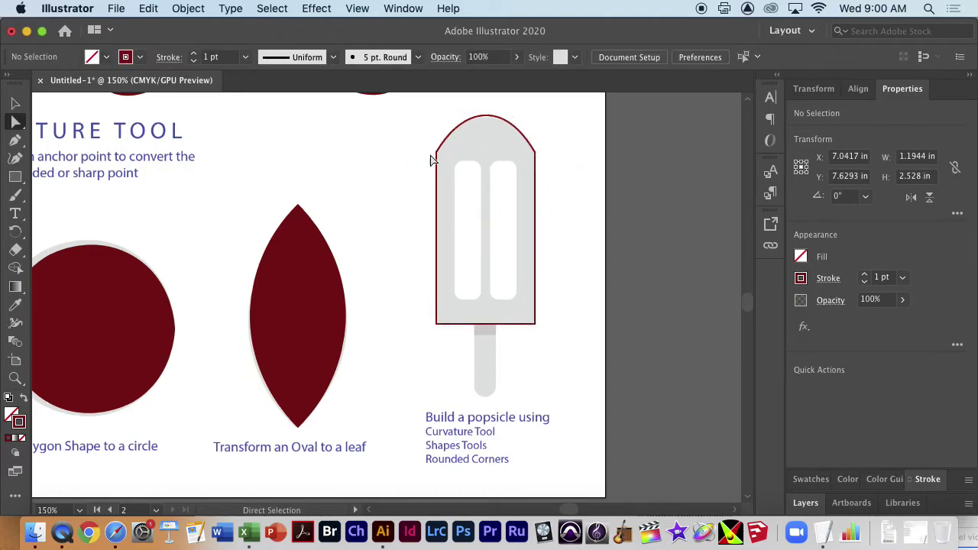
click(433, 157)
drag(433, 157, 403, 159)
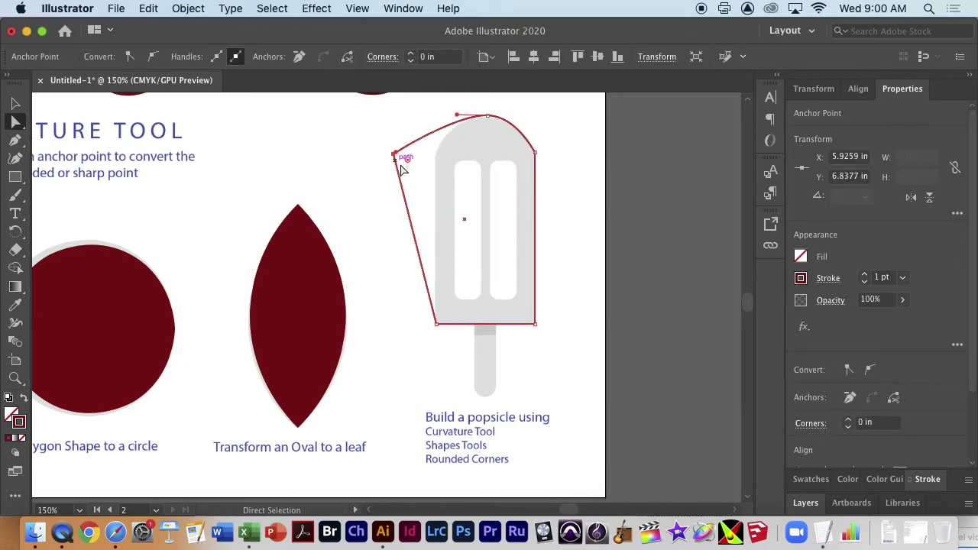
key(super+z)
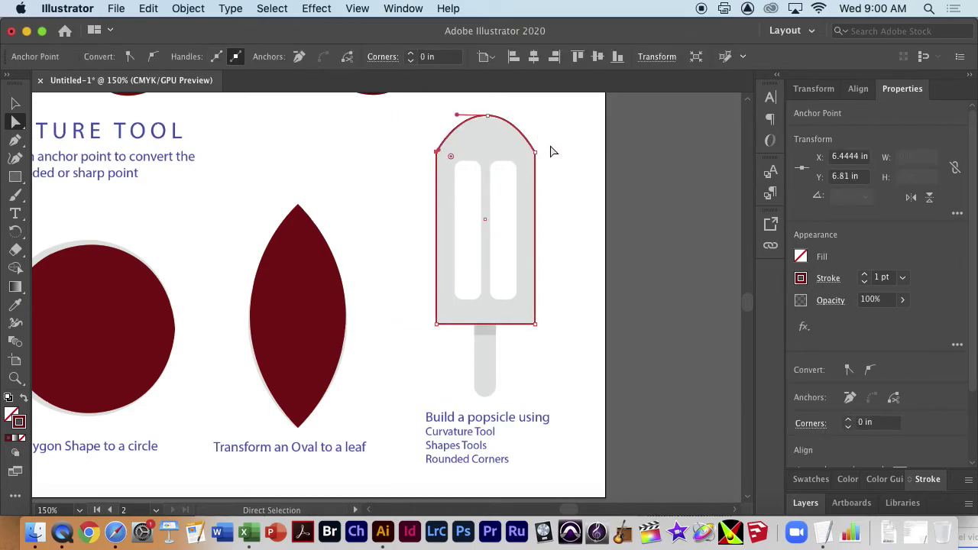
- Select both shoulder points of the popsicle outline together and shift them down slightly
drag(425, 162, 417, 165)
drag(538, 152, 535, 154)
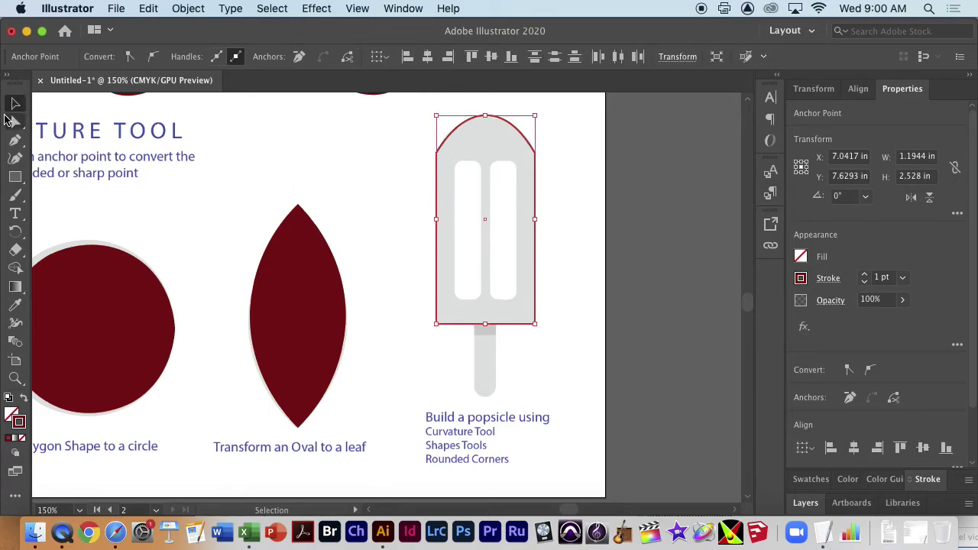
click(453, 326)
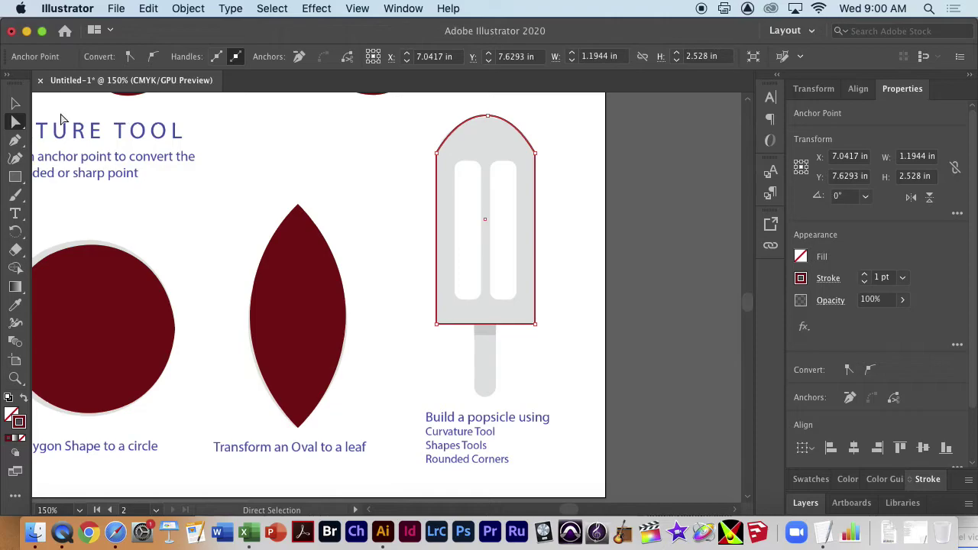
click(14, 104)
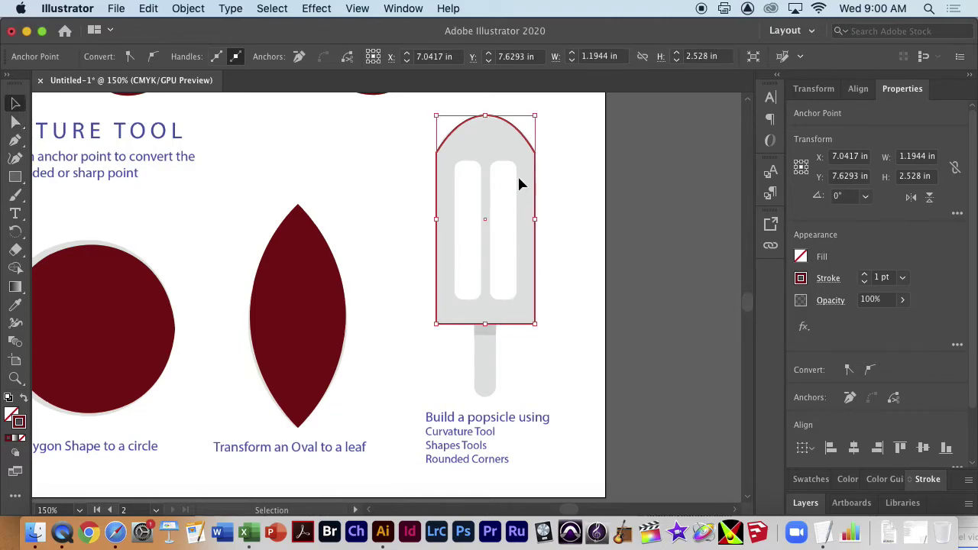
- Round all corners of the popsicle outline slightly to match the guide's lower corners
scroll(439, 317, up, 5)
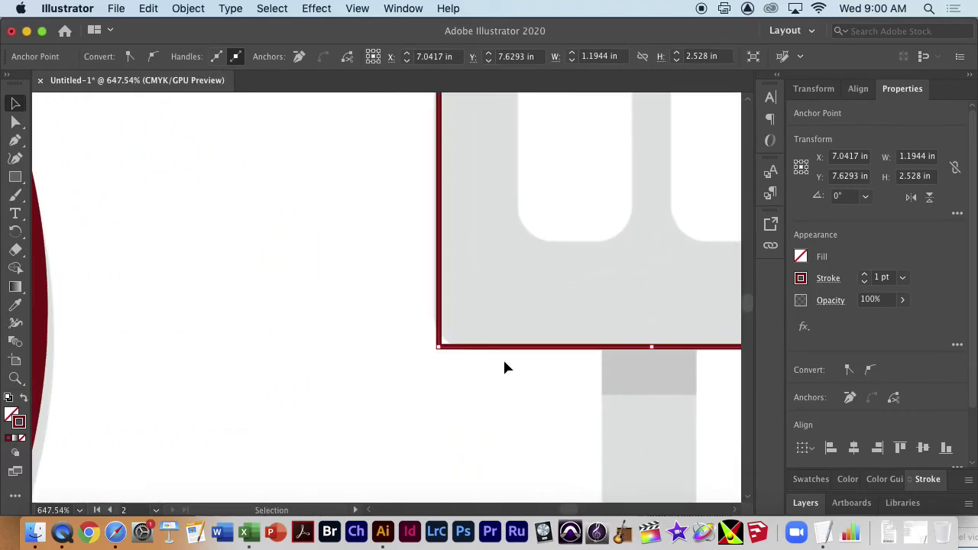
click(440, 347)
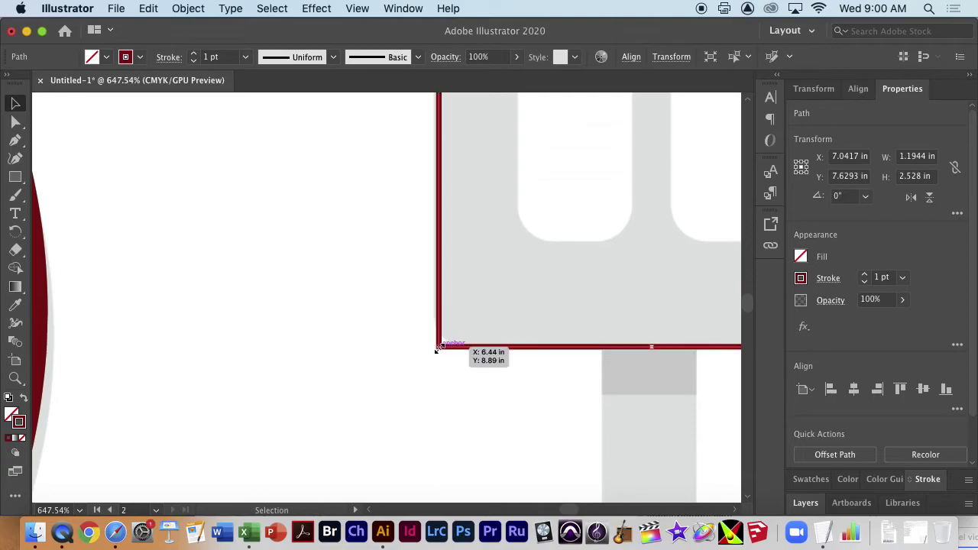
key(a)
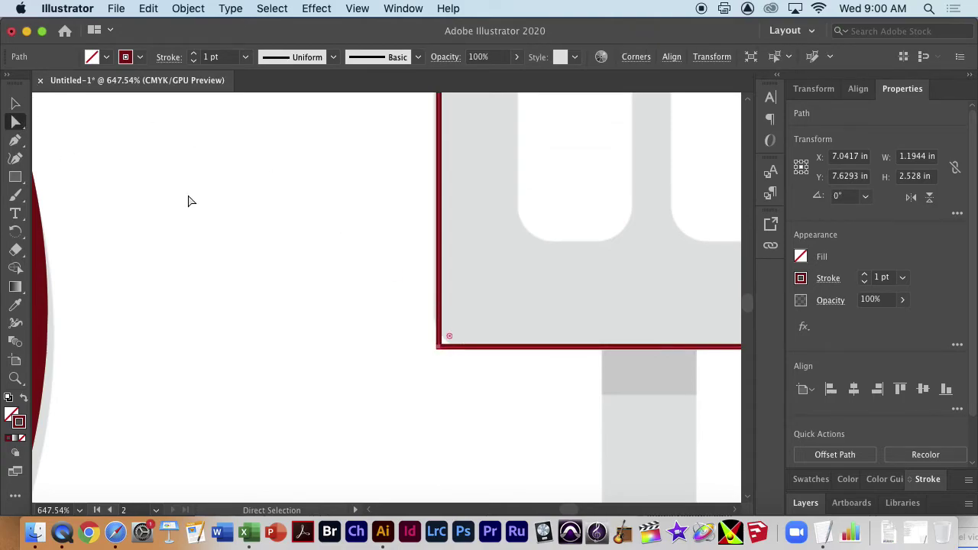
drag(451, 342, 470, 338)
- Lower the dome's top anchor onto the guide and lengthen both of its handles to widen the curve
drag(573, 345, 119, 328)
scroll(433, 308, up, 15)
scroll(432, 308, left, 3)
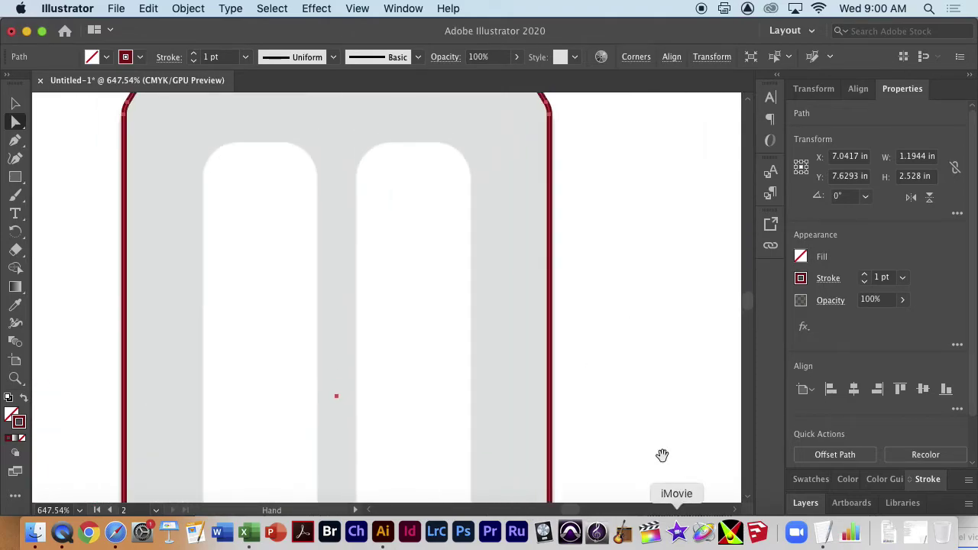
drag(650, 508, 671, 463)
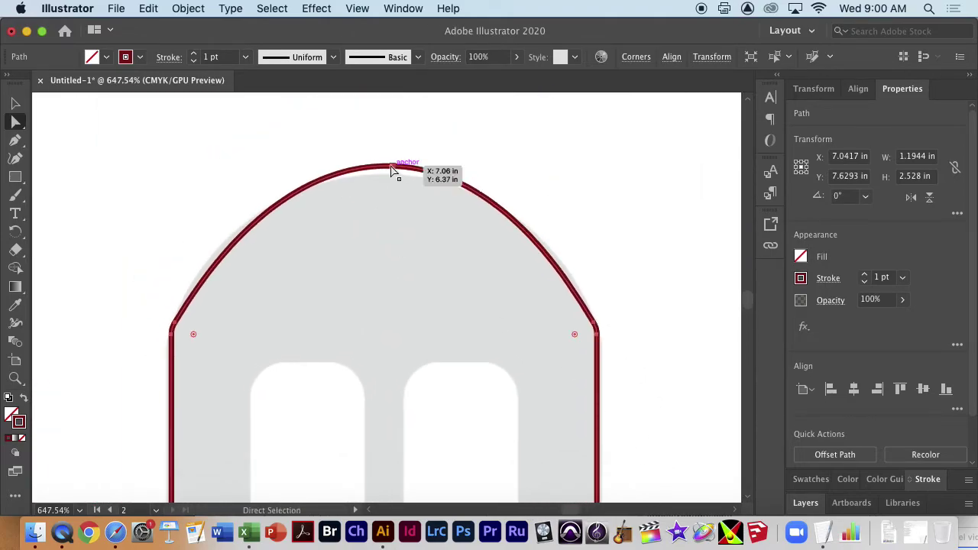
drag(392, 166, 391, 175)
drag(505, 177, 508, 169)
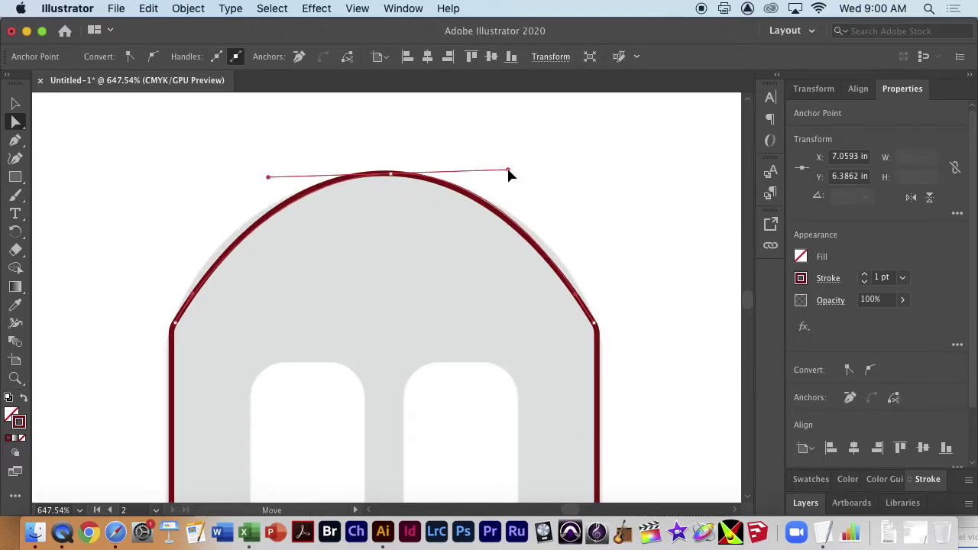
mouse_move(392, 178)
mouse_down()
mouse_move(373, 177)
mouse_move(382, 178)
mouse_up()
drag(498, 172, 532, 175)
drag(258, 177, 232, 176)
drag(379, 178, 390, 193)
key(super+z)
click(640, 263)
scroll(635, 362, down, 5)
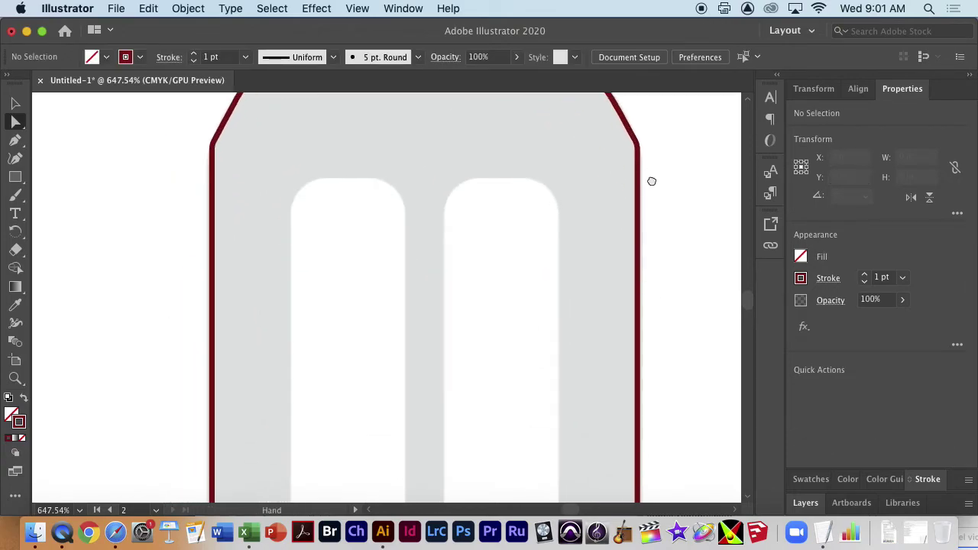
key(super+minus)
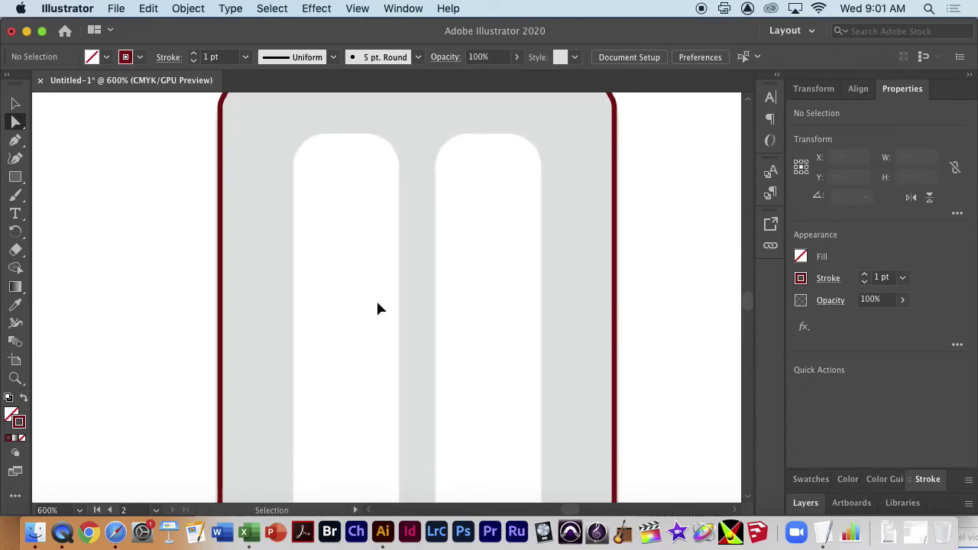
key(super+minus)
key(super+minus)
key(super+minus)
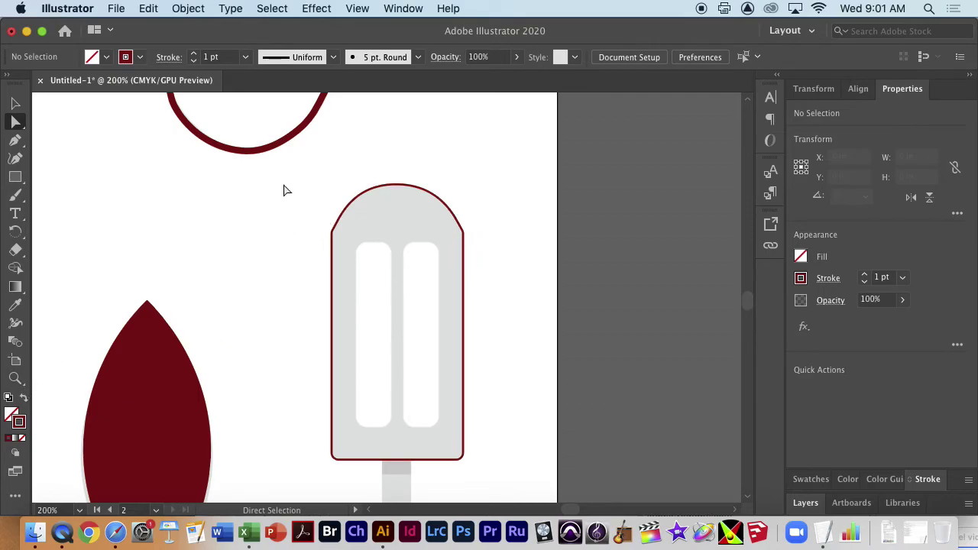
click(15, 103)
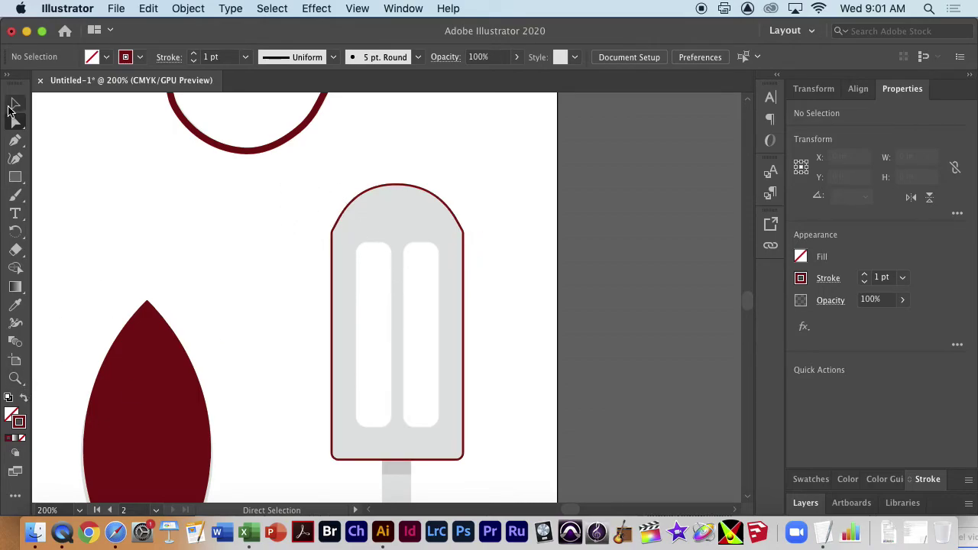
click(347, 222)
click(24, 398)
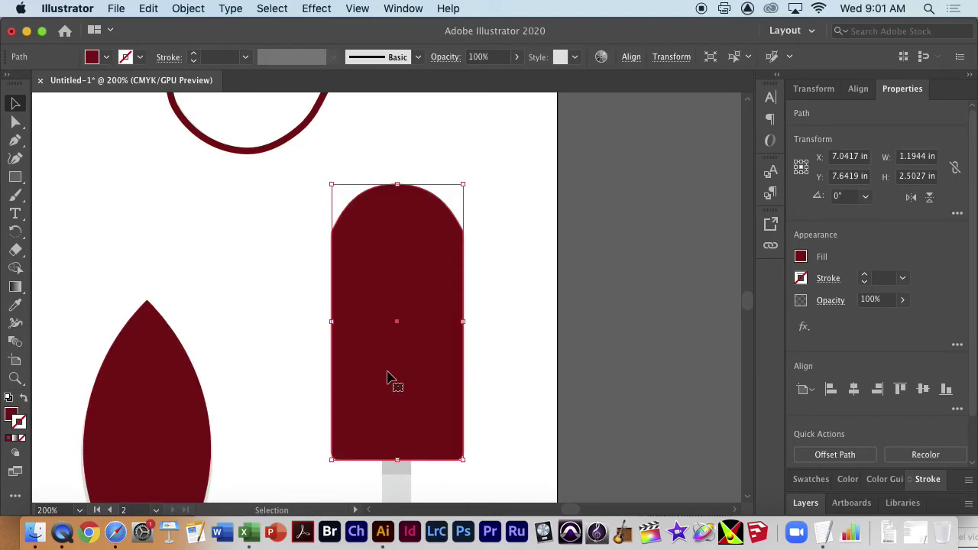
click(25, 399)
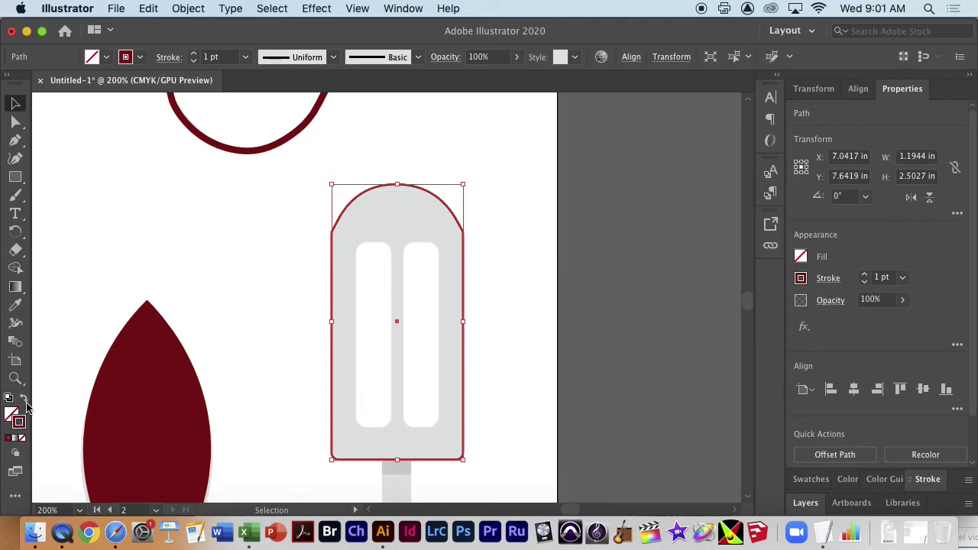
- Draw a rectangle about 0.32 by 1.67 in over the popsicle's left white bar and round its corners to match
click(15, 176)
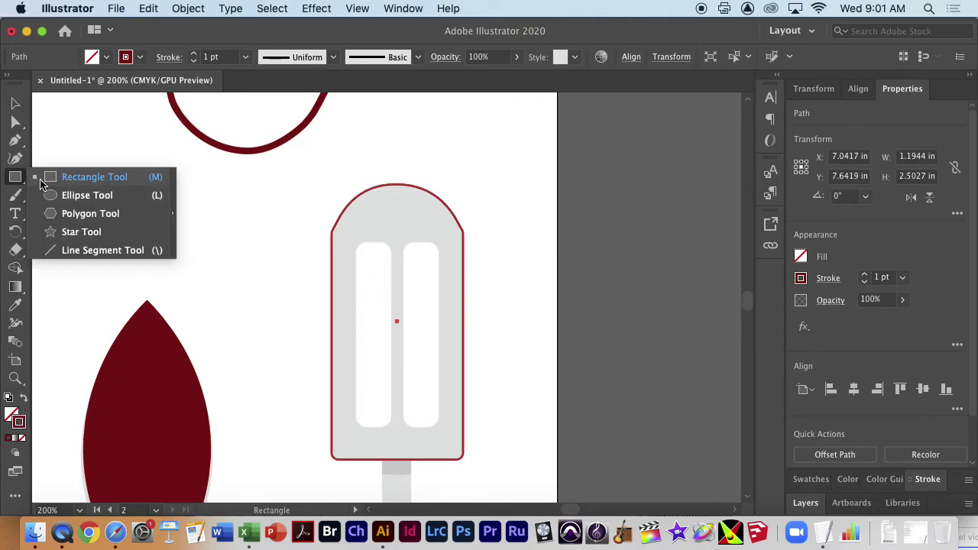
click(41, 182)
drag(356, 243, 389, 426)
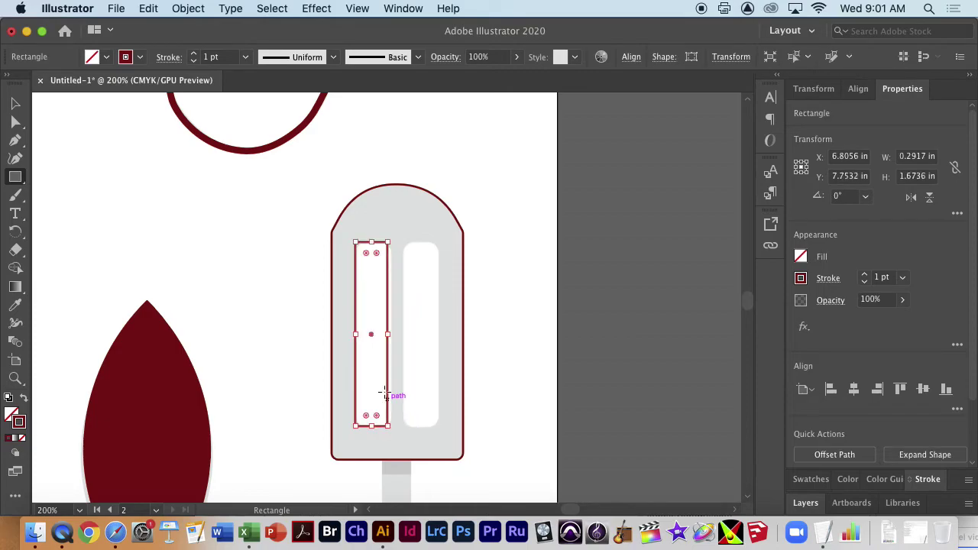
drag(390, 335, 393, 337)
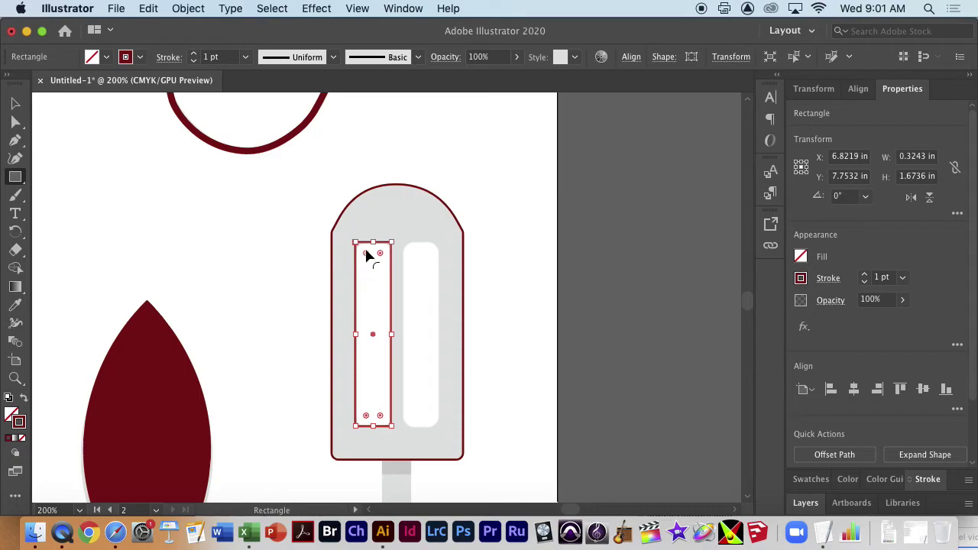
drag(367, 252, 368, 258)
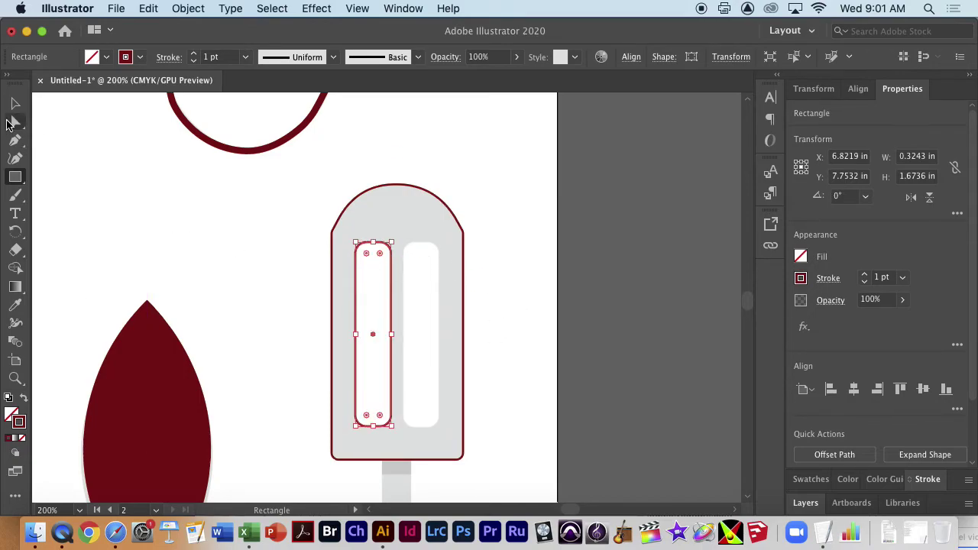
- Duplicate the rounded bar onto the popsicle's right white bar and swap fill and stroke on both bars
click(14, 104)
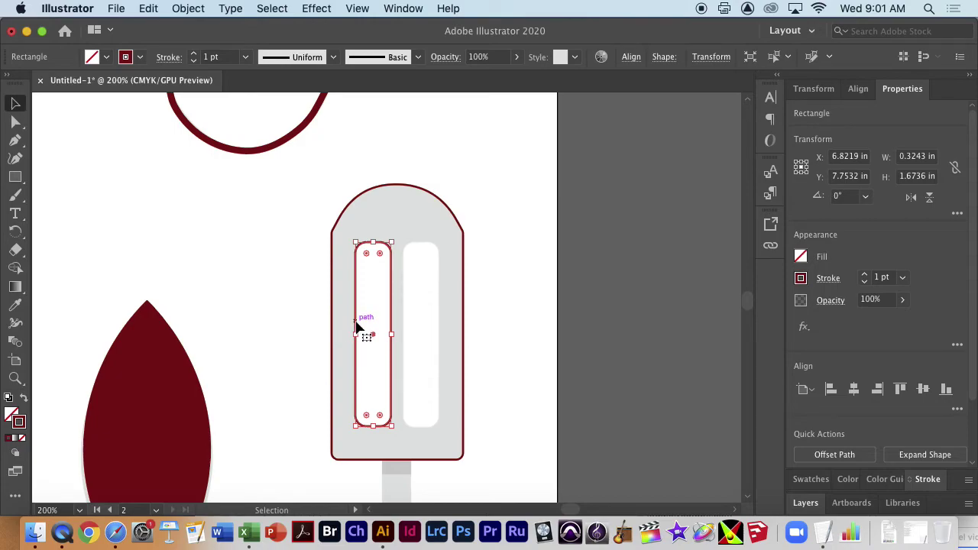
drag(357, 327, 403, 329)
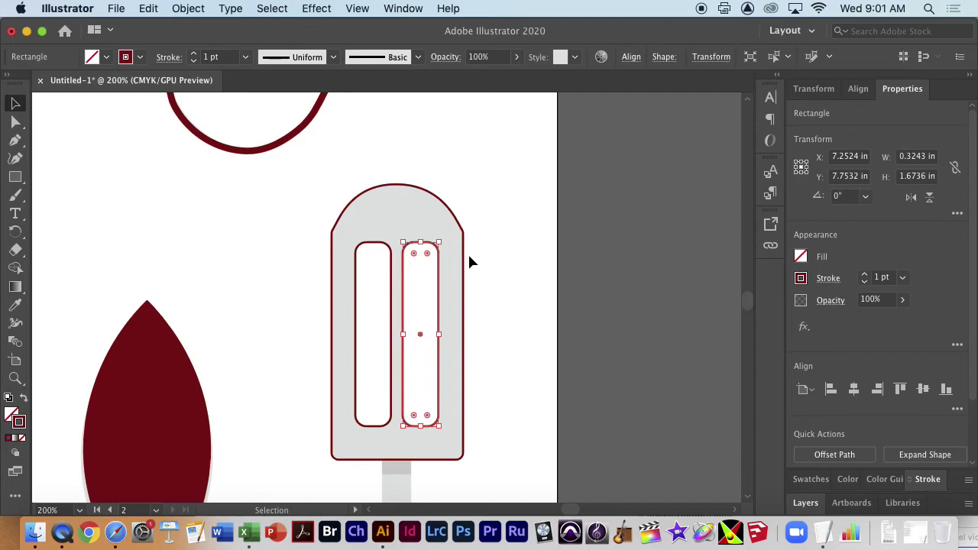
shift+click(391, 283)
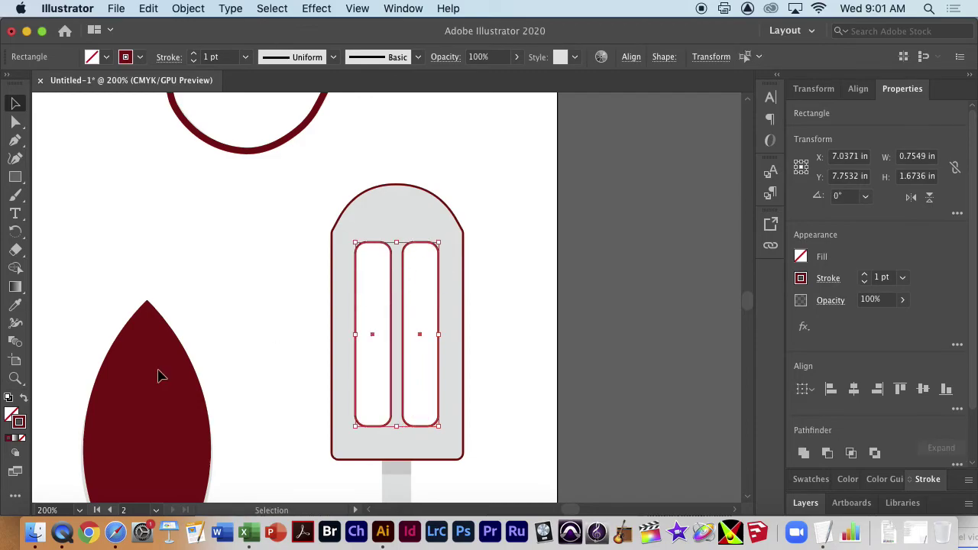
click(24, 399)
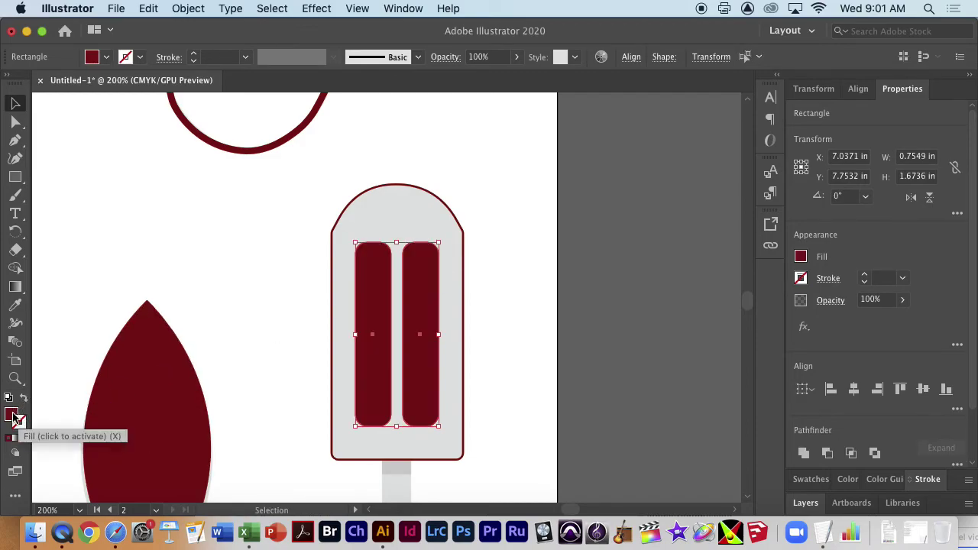
double_click(17, 419)
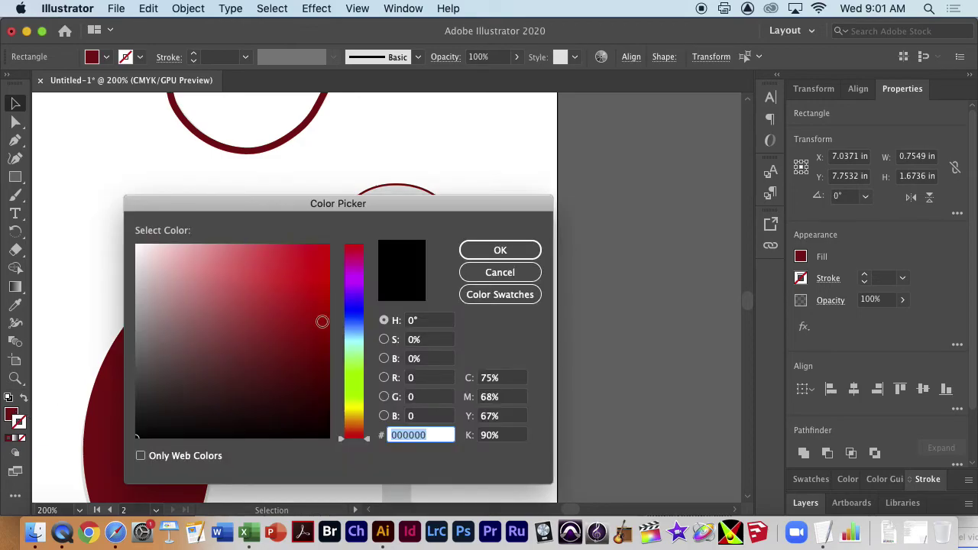
click(384, 341)
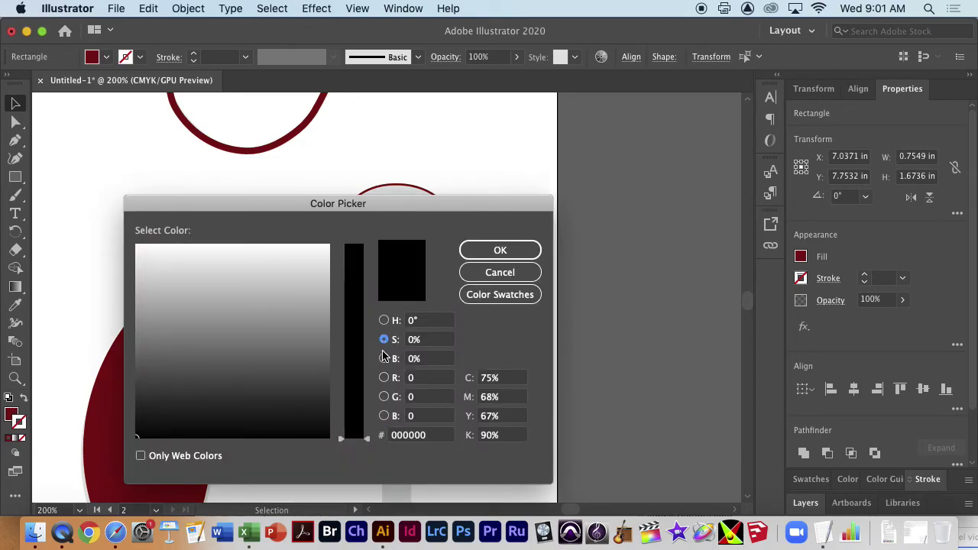
click(384, 359)
click(385, 321)
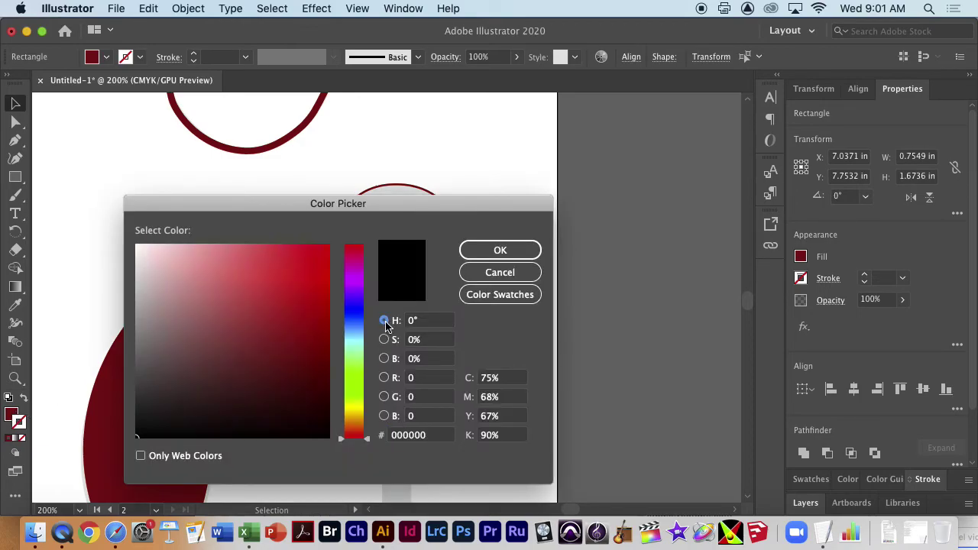
drag(267, 206, 664, 184)
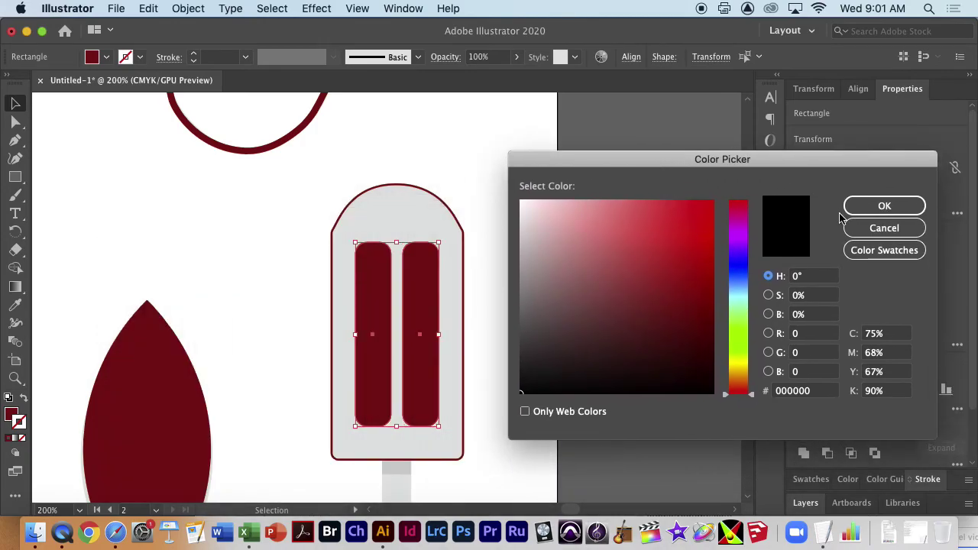
click(879, 228)
- Change the fill of both rounded bars to a lighter, brighter red
click(12, 415)
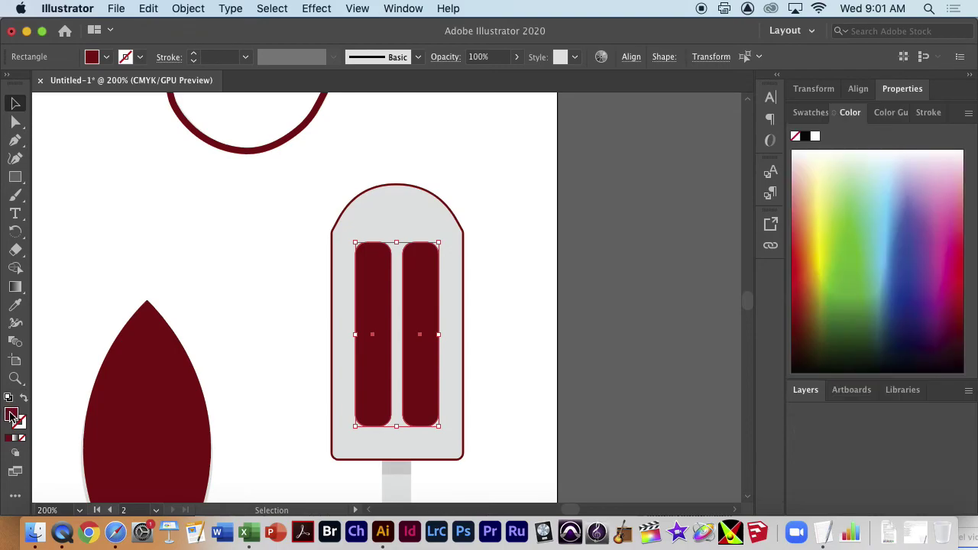
double_click(12, 418)
mouse_move(679, 302)
mouse_down()
mouse_move(669, 317)
mouse_move(675, 273)
mouse_move(659, 252)
mouse_up()
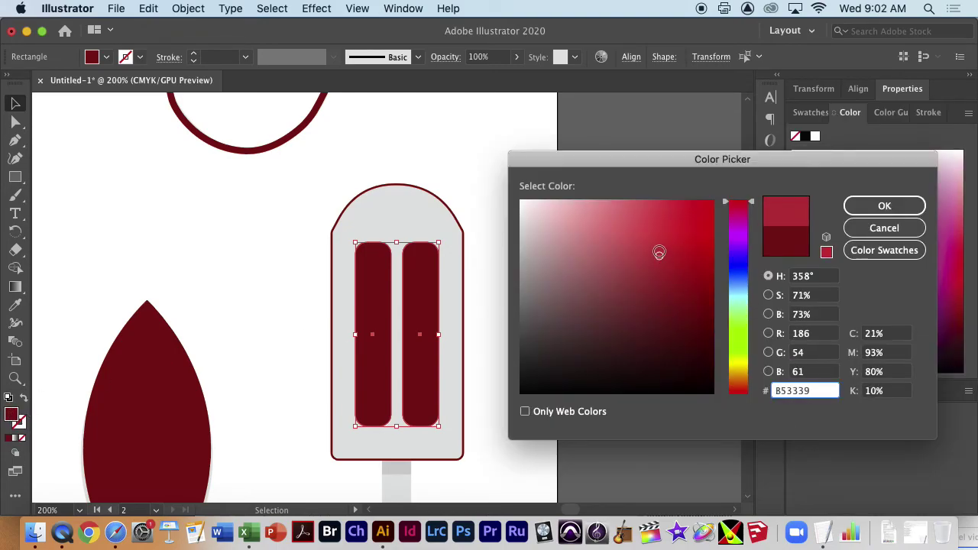
click(849, 206)
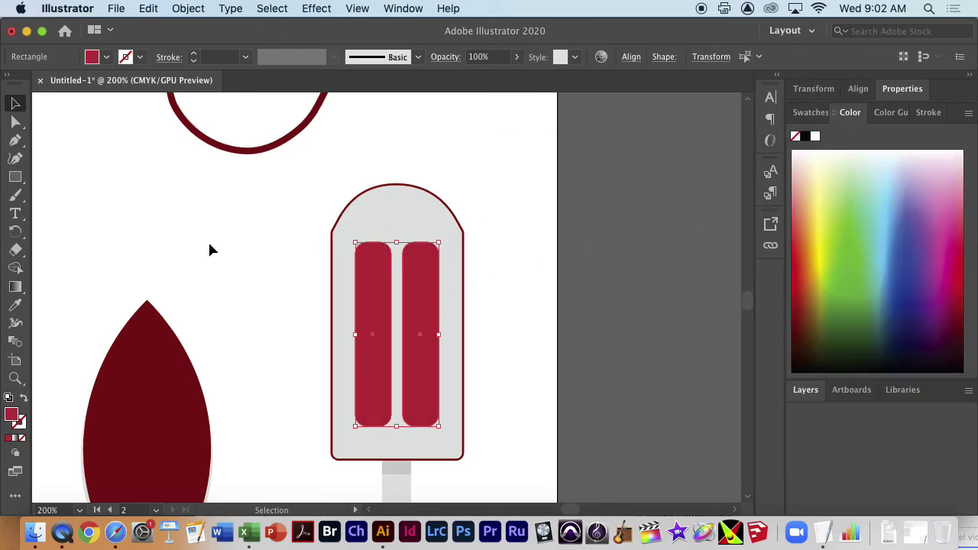
- Swap fill and stroke on the popsicle body outline so it is solid dark red, and deselect it
click(349, 210)
click(24, 399)
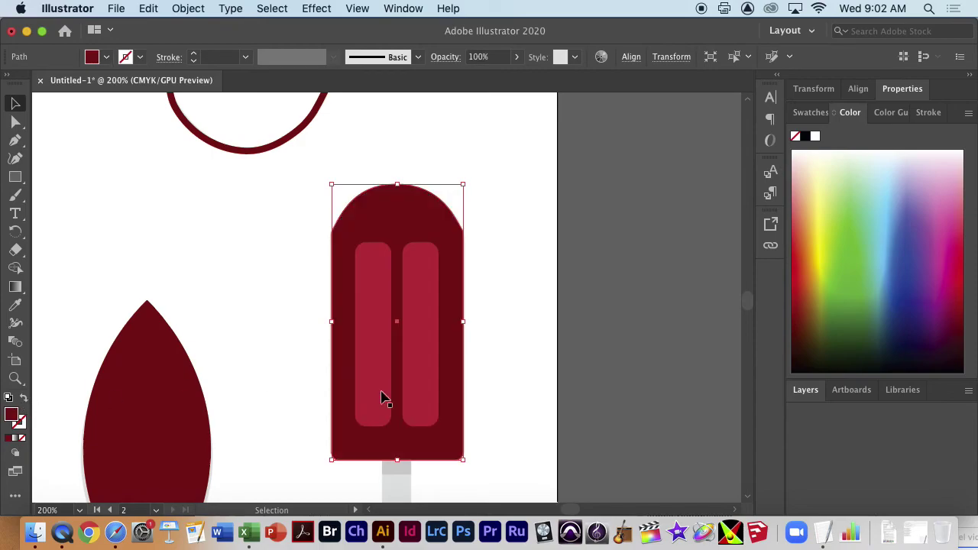
click(526, 295)
- Draw a rectangle over the popsicle stick and pull its bottom edge down into a rounded end with the Curvature Tool
scroll(484, 347, down, 5)
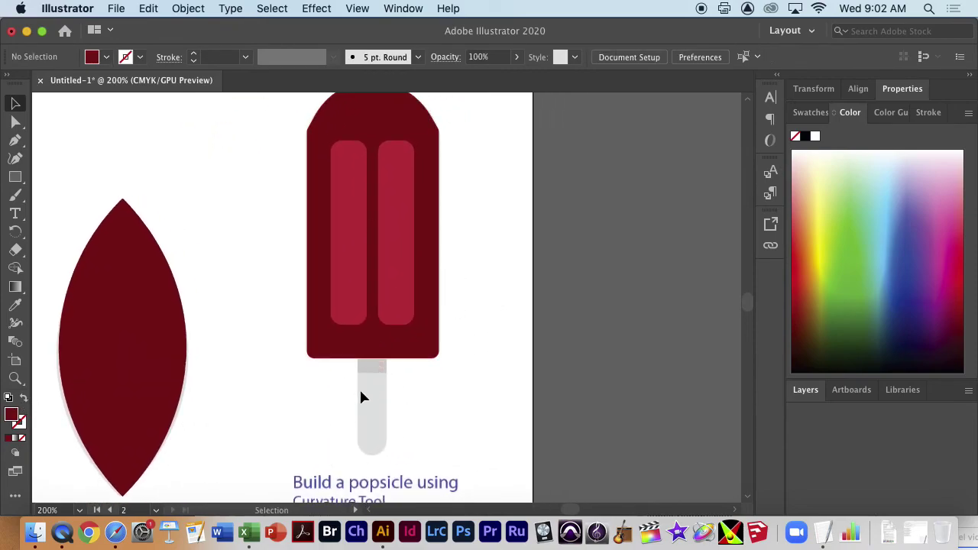
key(m)
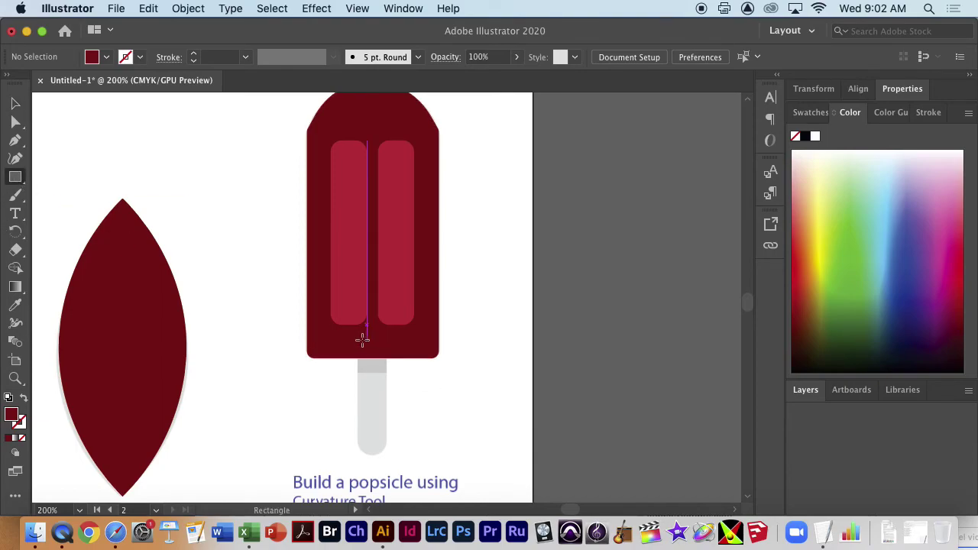
drag(356, 349, 646, 385)
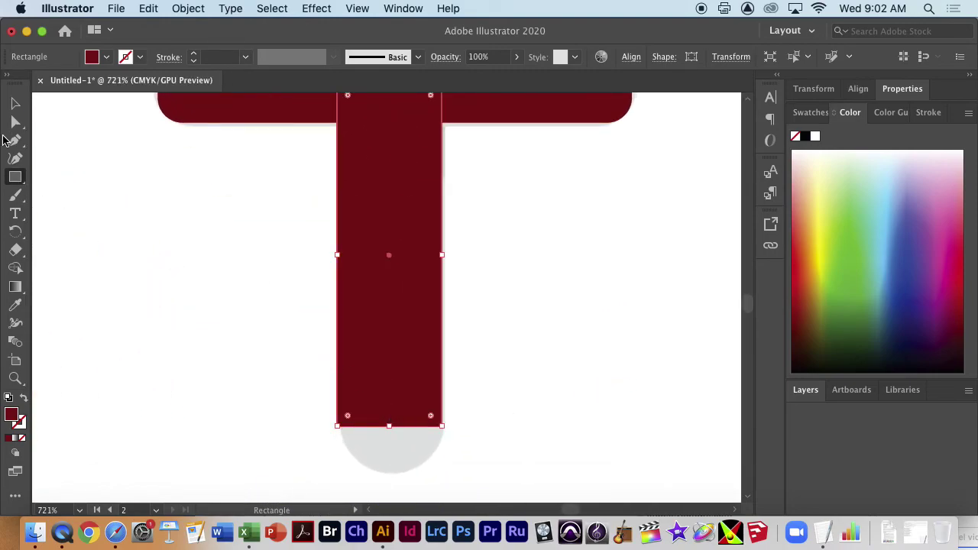
click(15, 158)
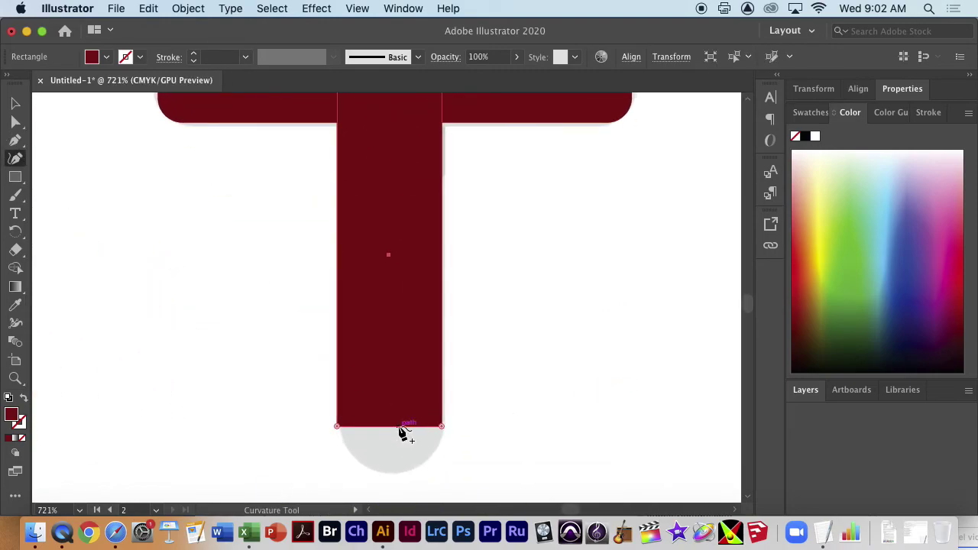
drag(390, 428, 388, 473)
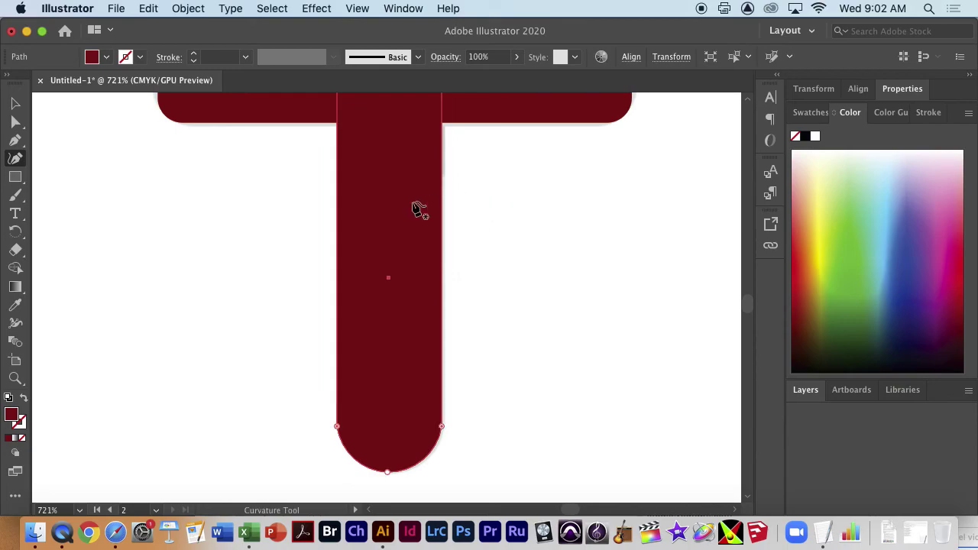
- Fill the popsicle stick with a darker shade of red than the body
double_click(12, 417)
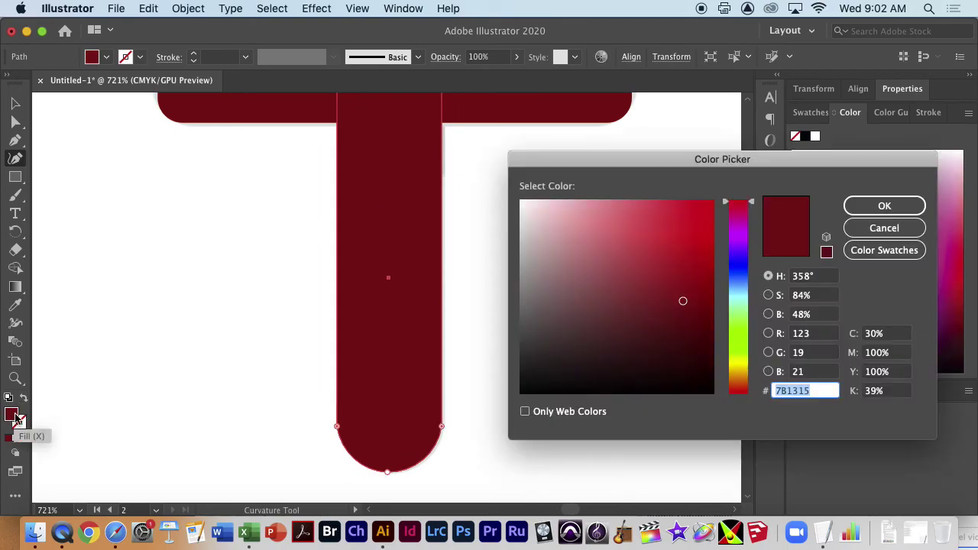
click(674, 318)
click(673, 325)
click(911, 205)
- Send the stick to the back, behind the popsicle body, and deselect it
mouse_move(522, 255)
mouse_down()
mouse_move(580, 398)
mouse_move(571, 342)
mouse_up()
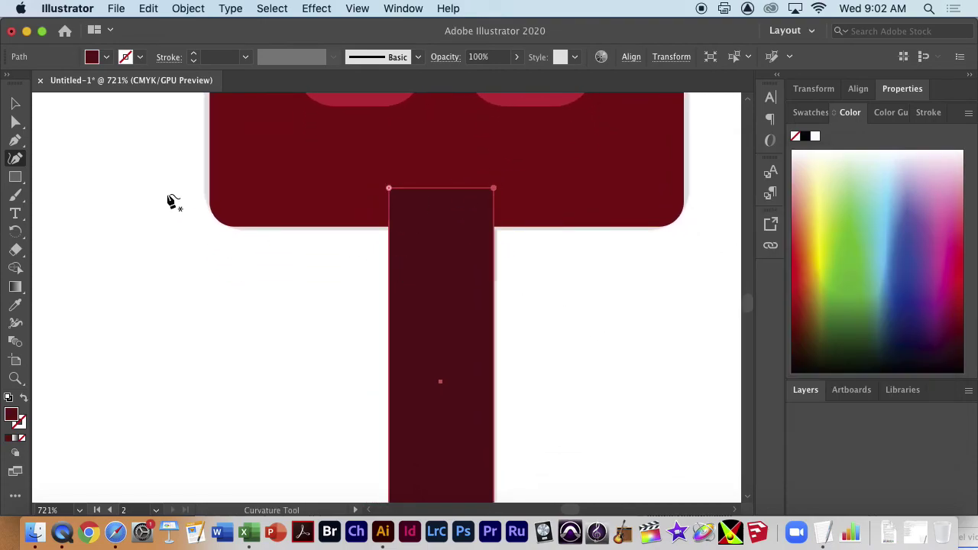
click(20, 103)
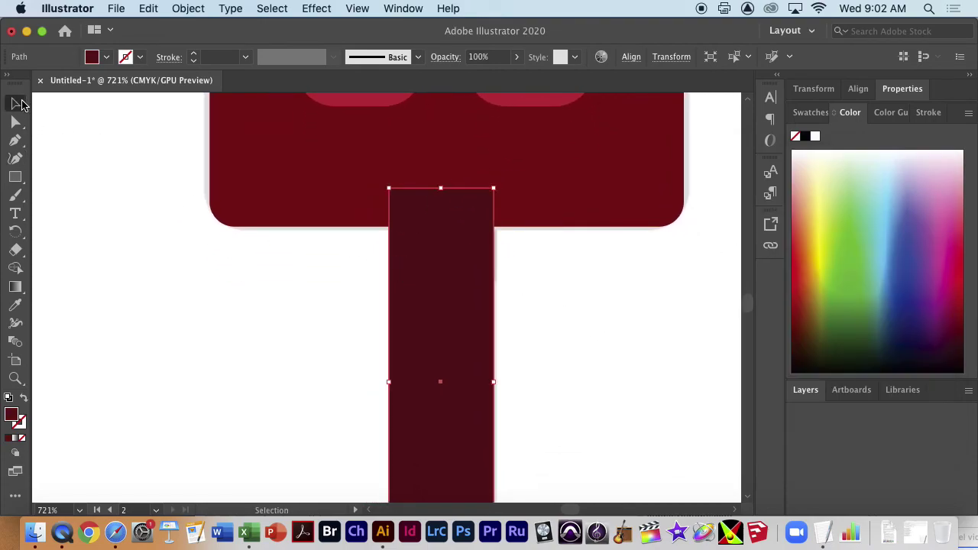
right_click(469, 330)
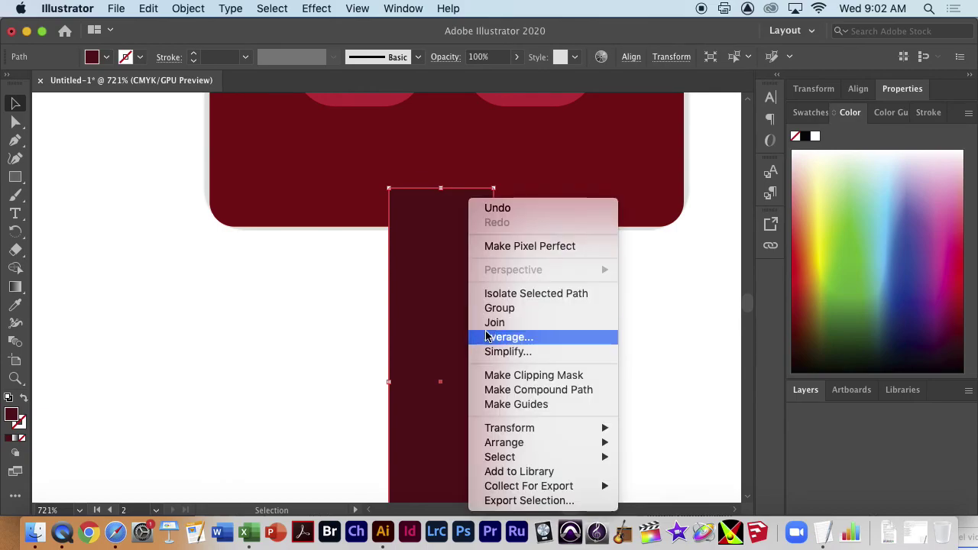
mouse_move(503, 444)
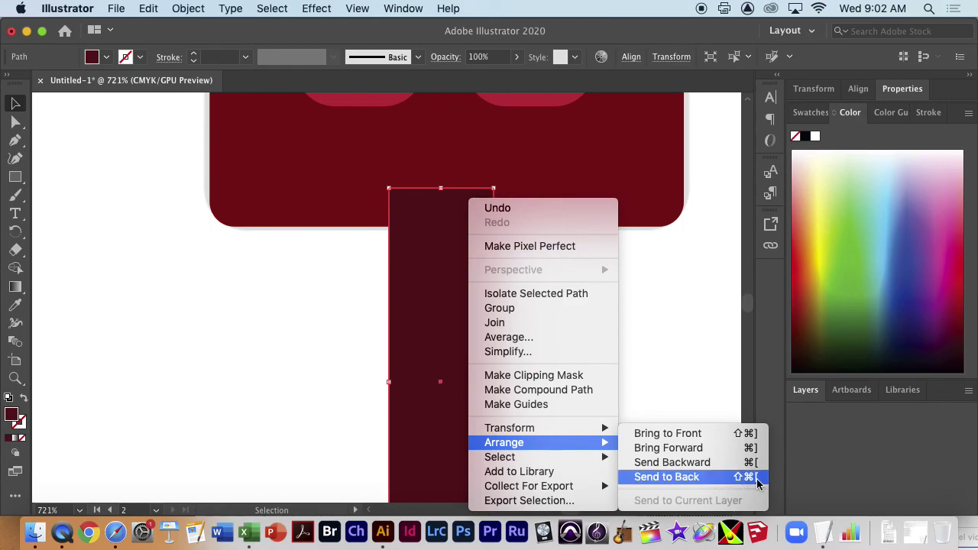
click(666, 477)
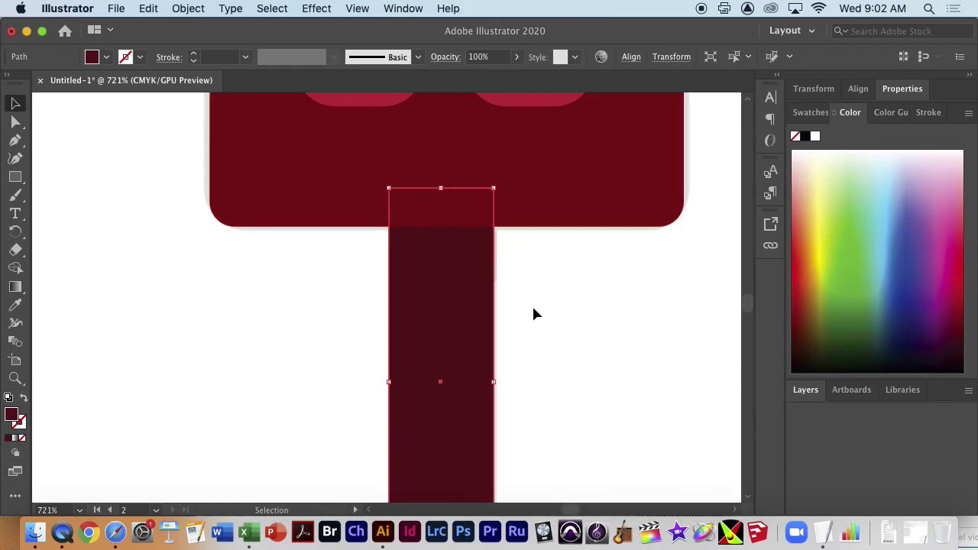
click(596, 334)
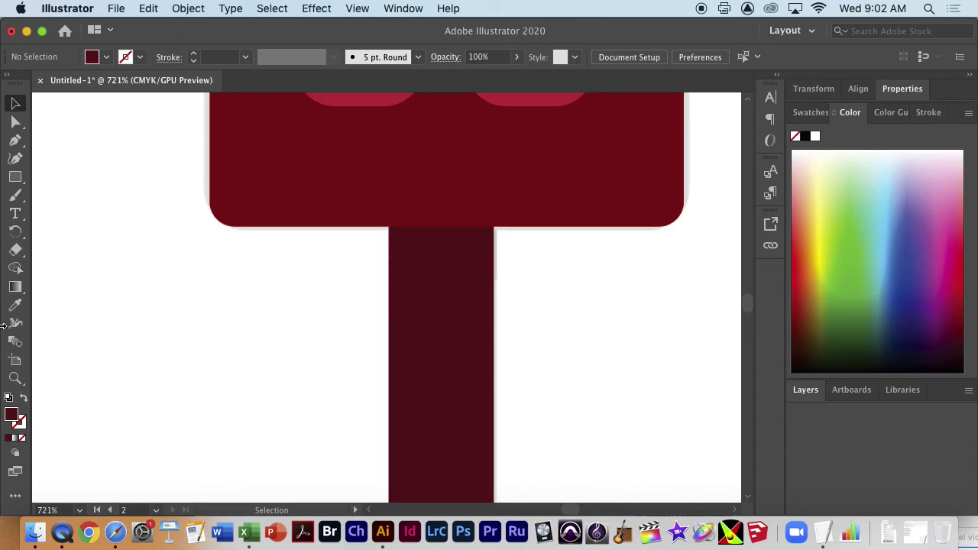
- Draw a rectangle over the shadow area at the top of the stick and narrow it to the stick's width
click(15, 177)
drag(363, 212, 494, 279)
drag(363, 244, 389, 246)
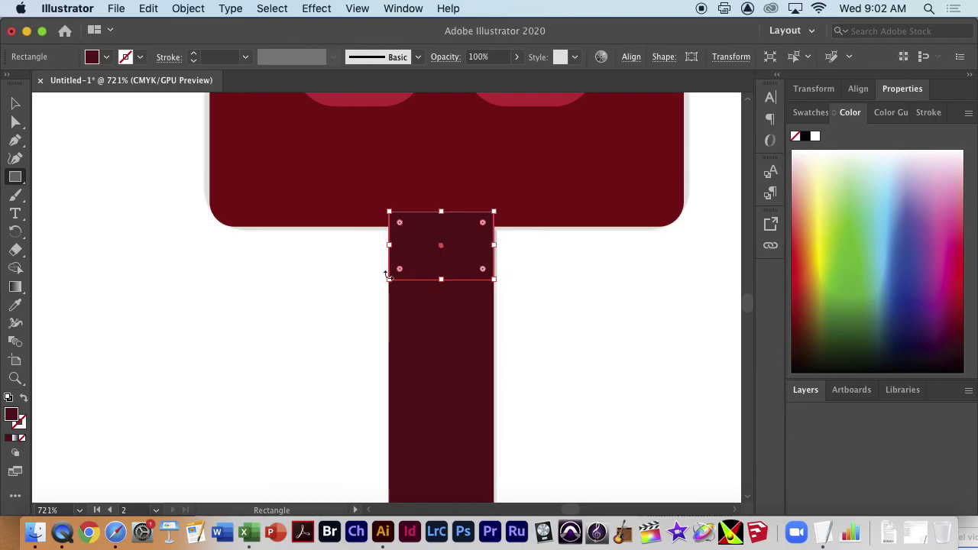
- Fill the shadow rectangle at the top of the stick with the darker red #420E12
double_click(13, 417)
drag(670, 340, 672, 344)
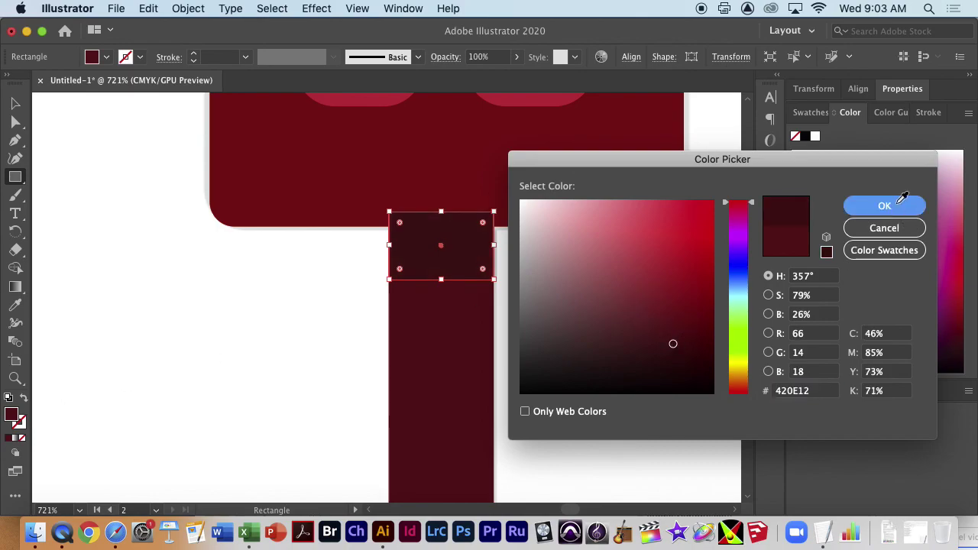
click(885, 206)
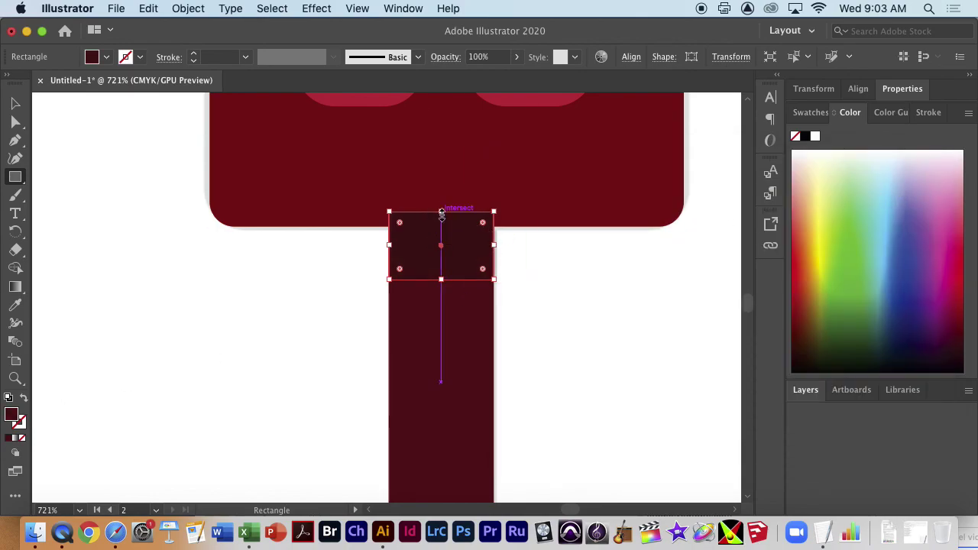
click(15, 104)
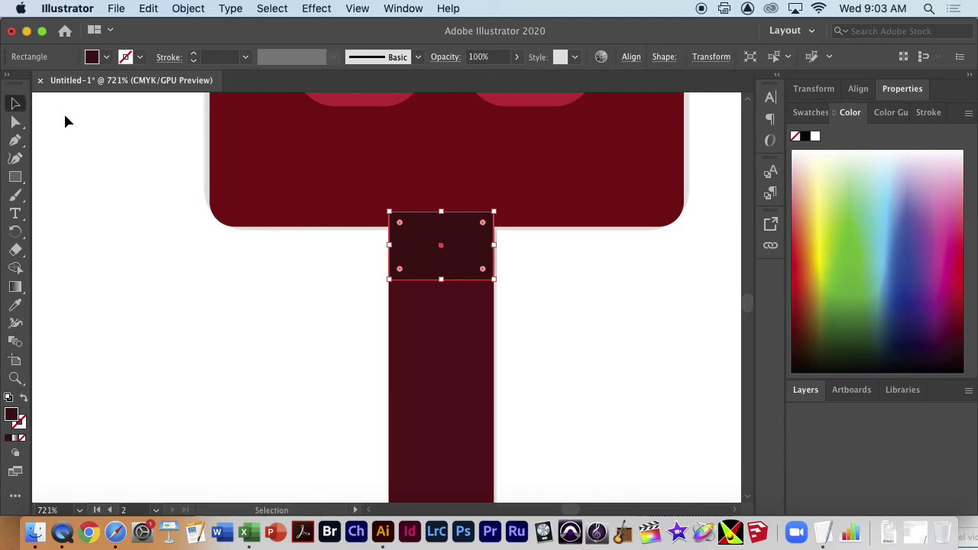
- Send the dark shadow rectangle to the back, behind the popsicle body and stick, and deselect it
right_click(472, 258)
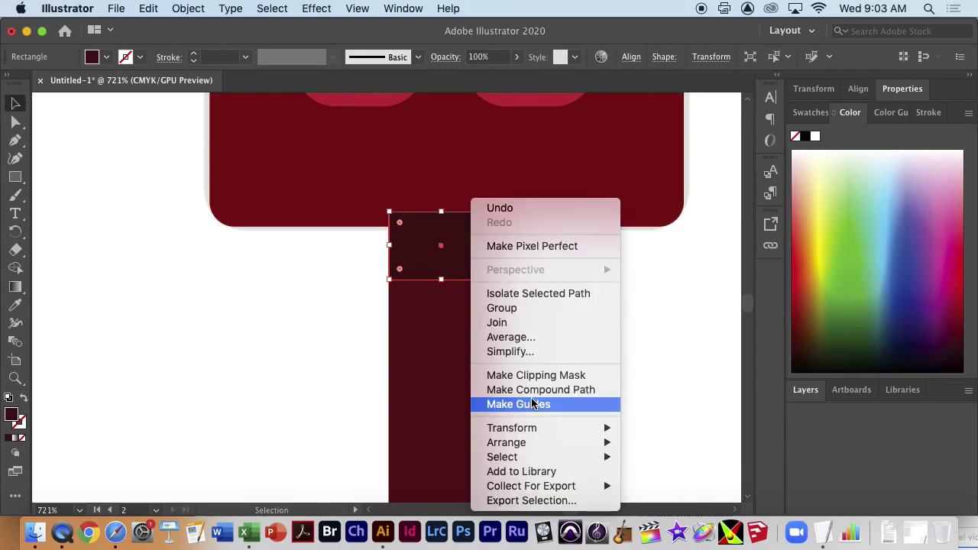
mouse_move(533, 433)
click(686, 477)
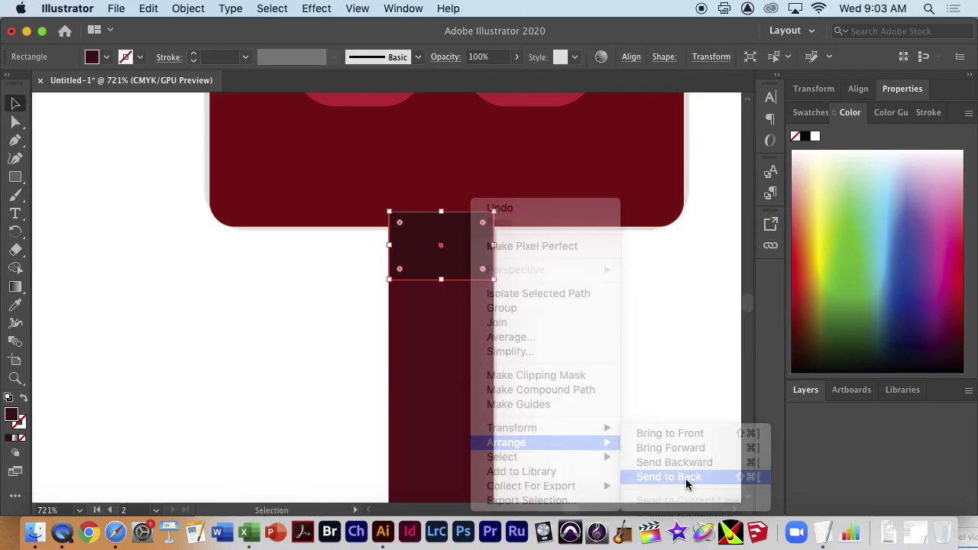
click(657, 397)
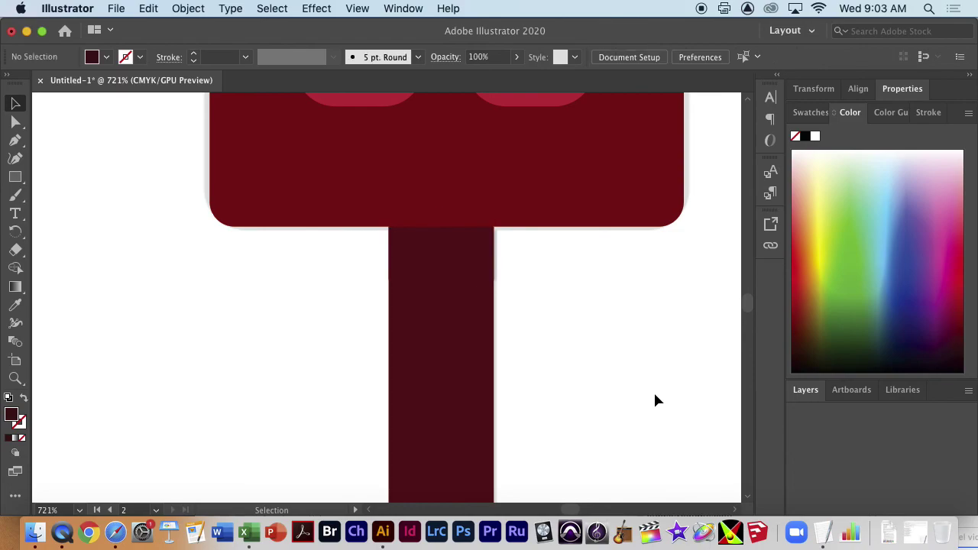
- Send the popsicle stick to the back, behind the shadow rectangle, deselect it, and fit the whole artboard in view
click(465, 306)
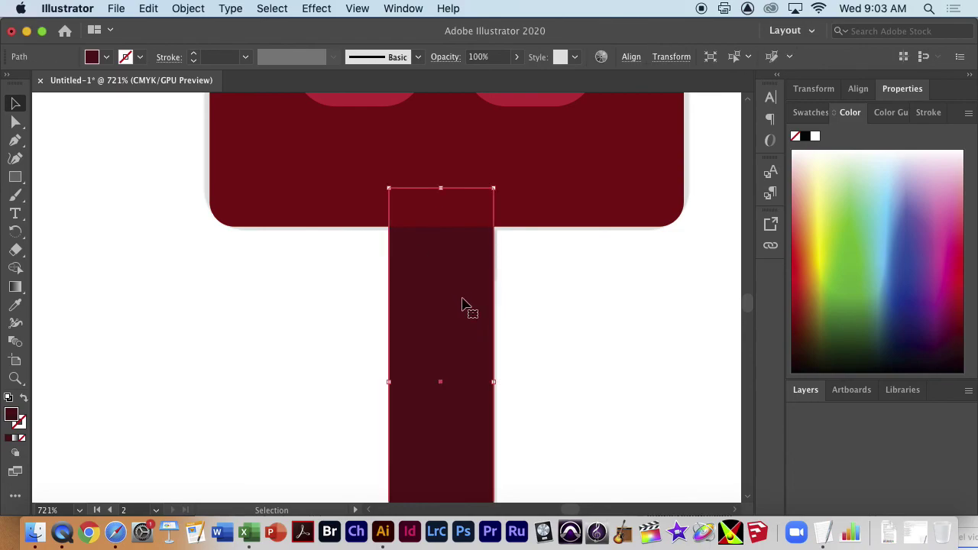
right_click(465, 306)
mouse_move(597, 442)
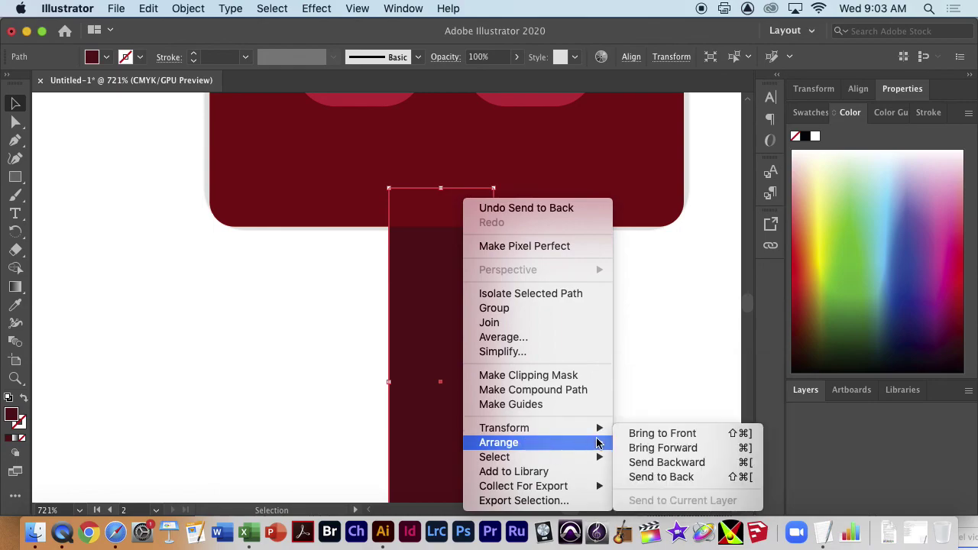
click(662, 477)
click(604, 359)
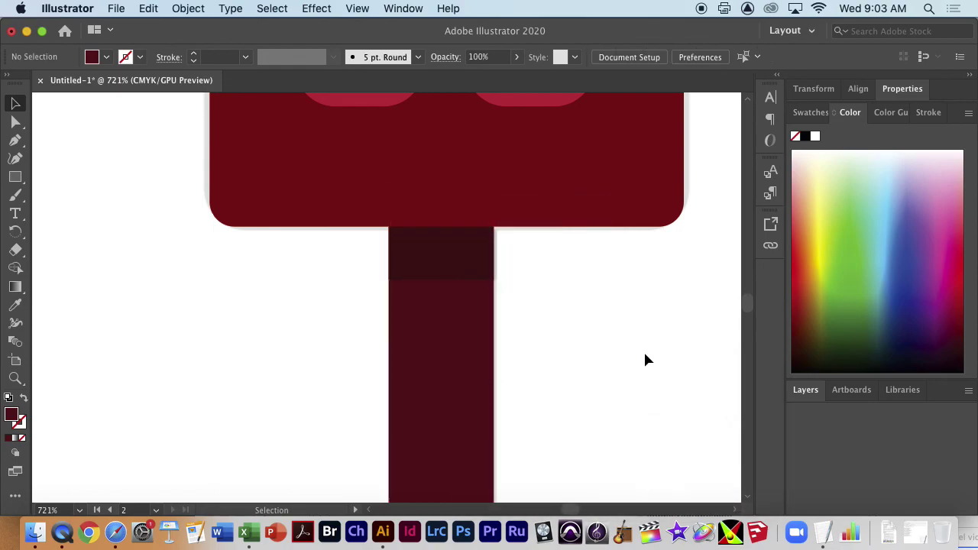
key(super+0)
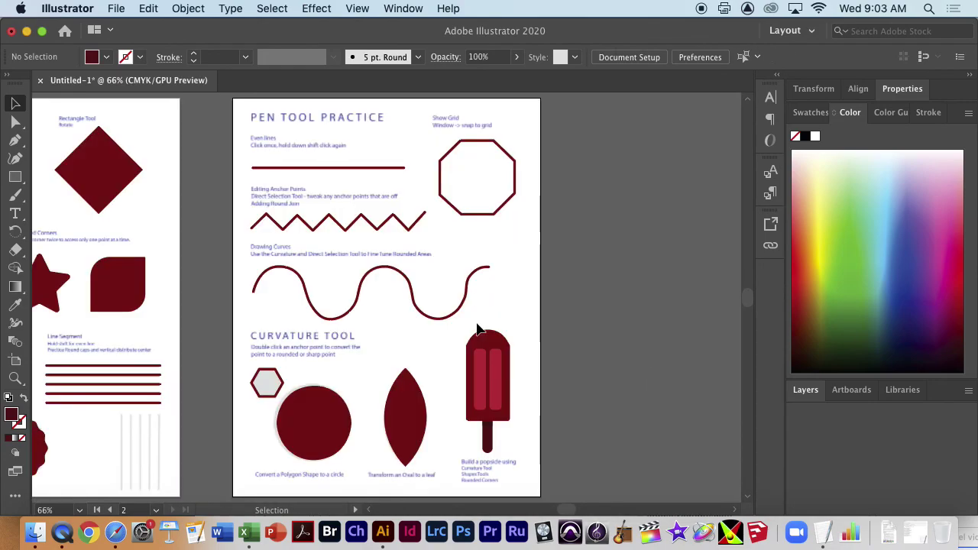
click(62, 533)
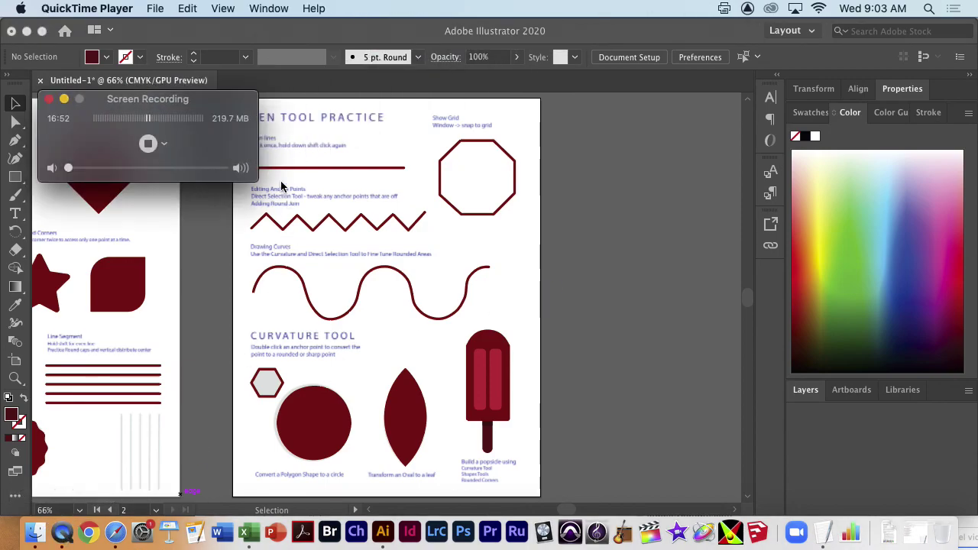